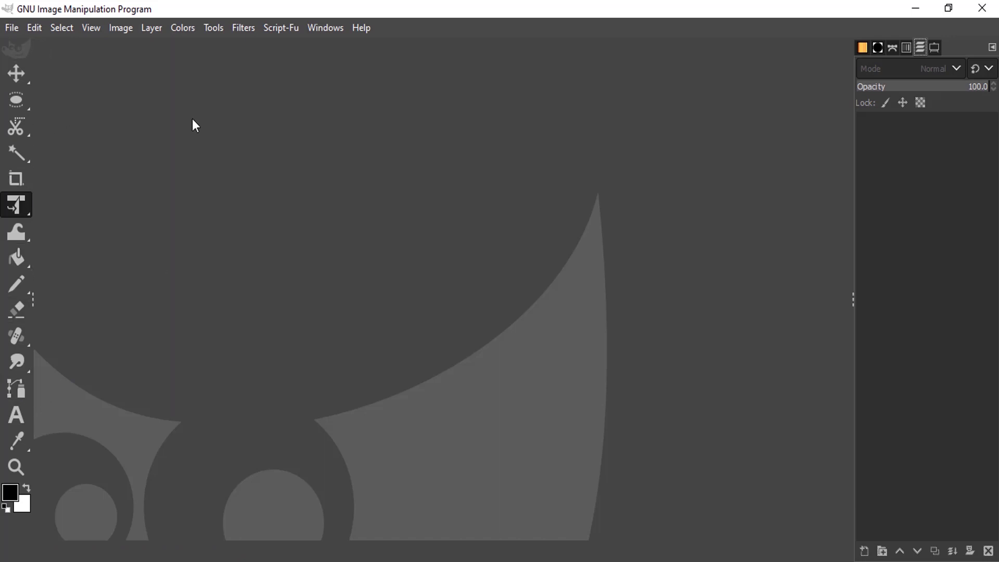
Examine the window layout settings, the list of dockable dialogs, the tool options and the brushes
click(318, 29)
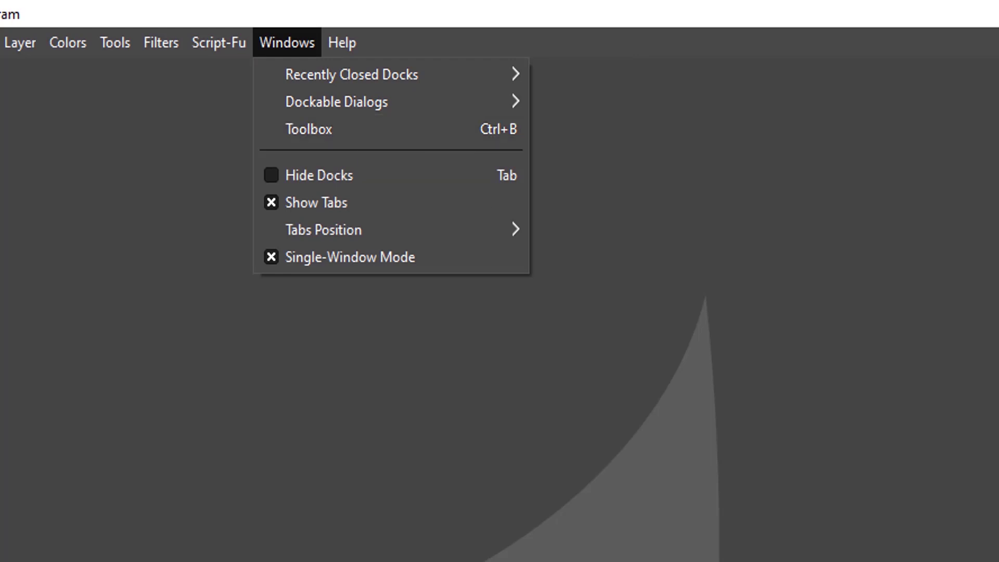
click(529, 280)
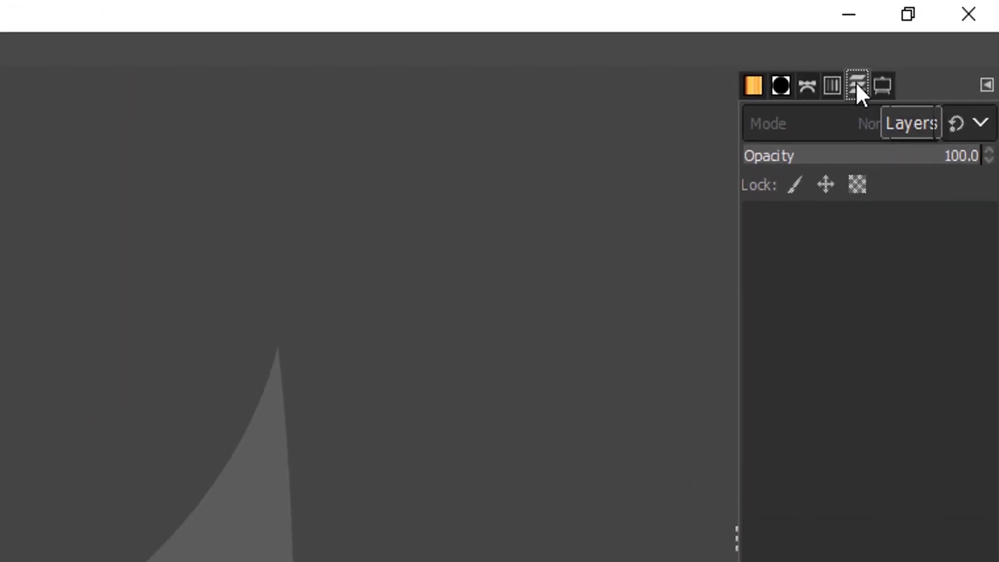
click(322, 28)
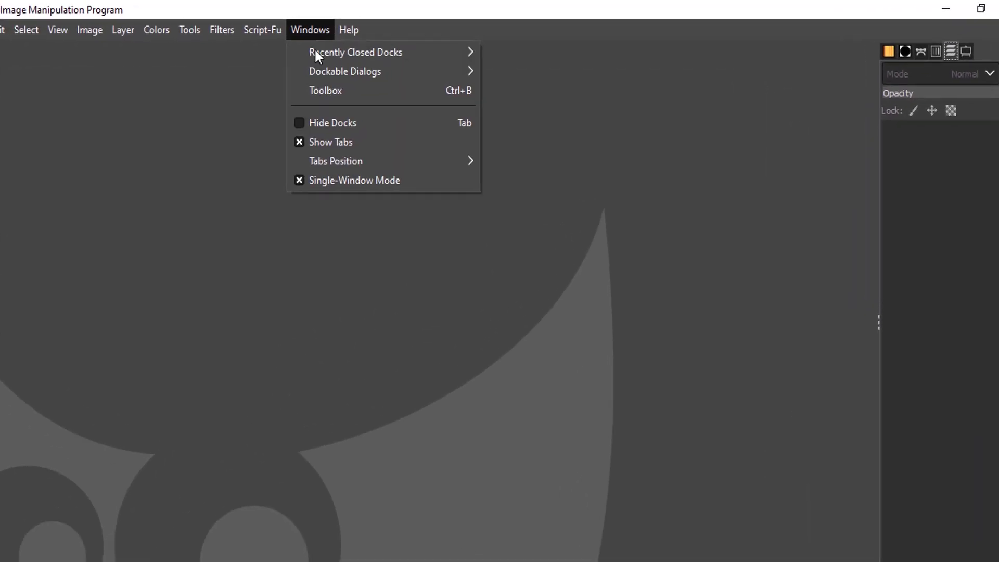
mouse_move(333, 71)
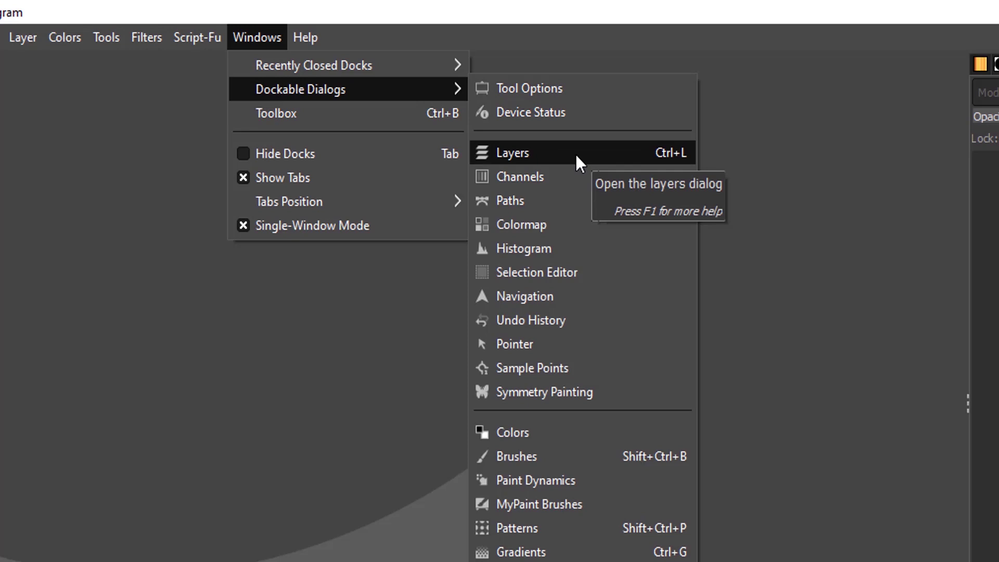
click(940, 50)
click(940, 48)
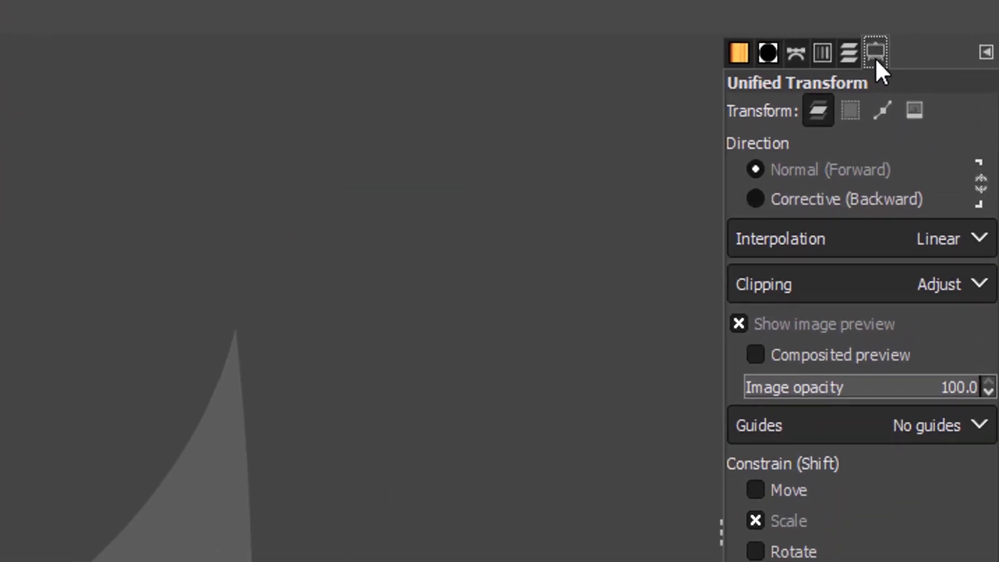
click(768, 58)
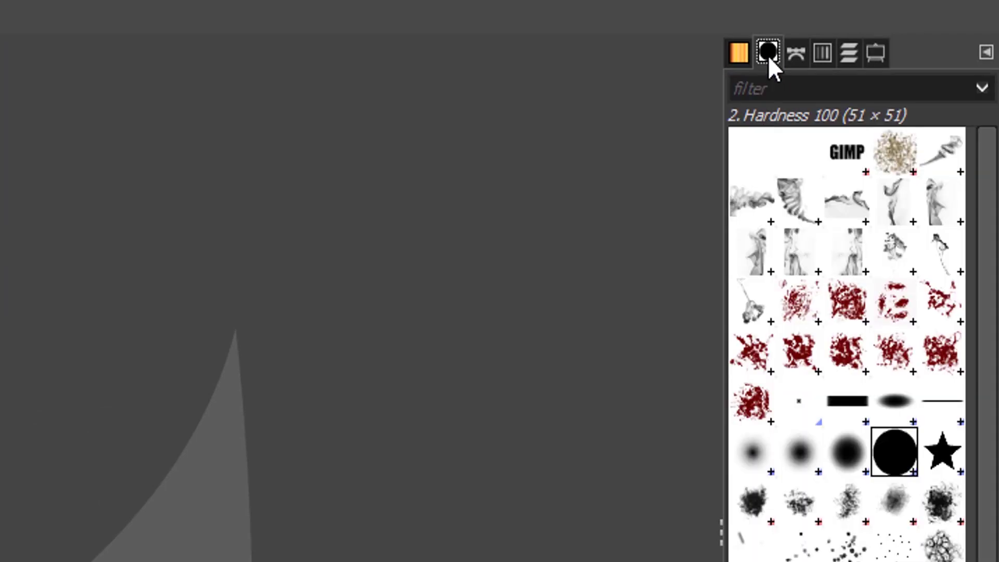
click(882, 53)
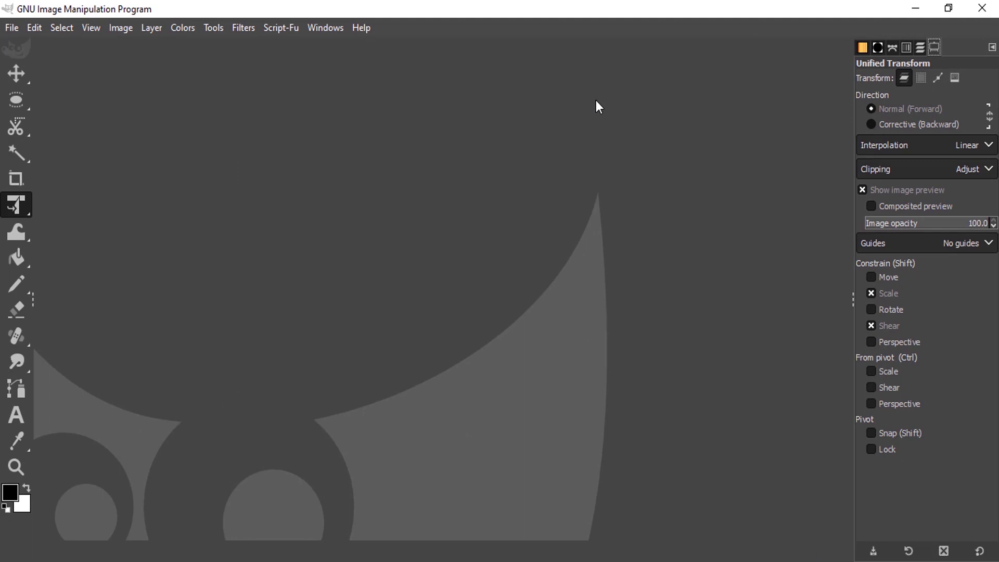
Create a new 3000 × 3000 px image, expanding the advanced options before confirming
click(14, 34)
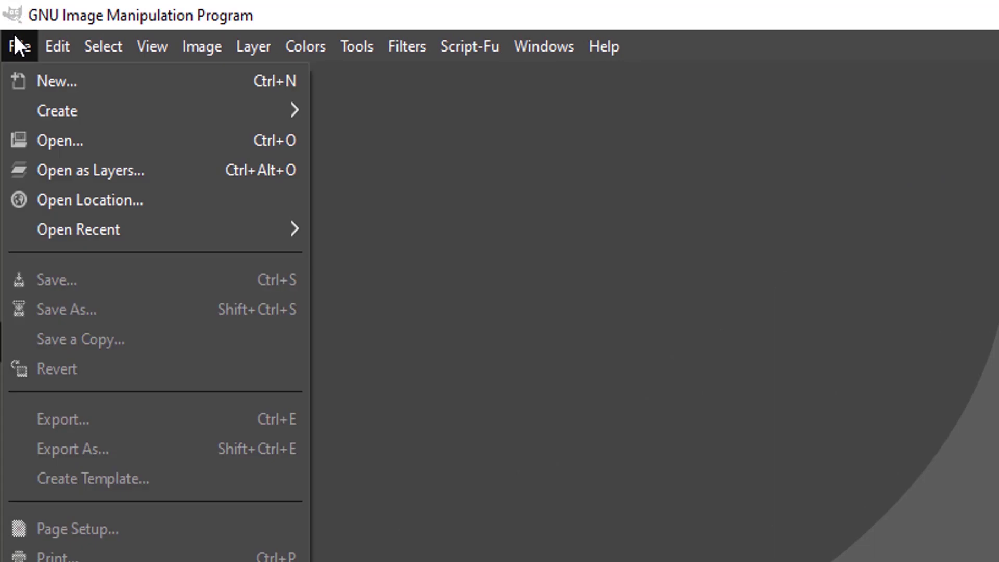
click(13, 52)
click(13, 54)
key(Escape)
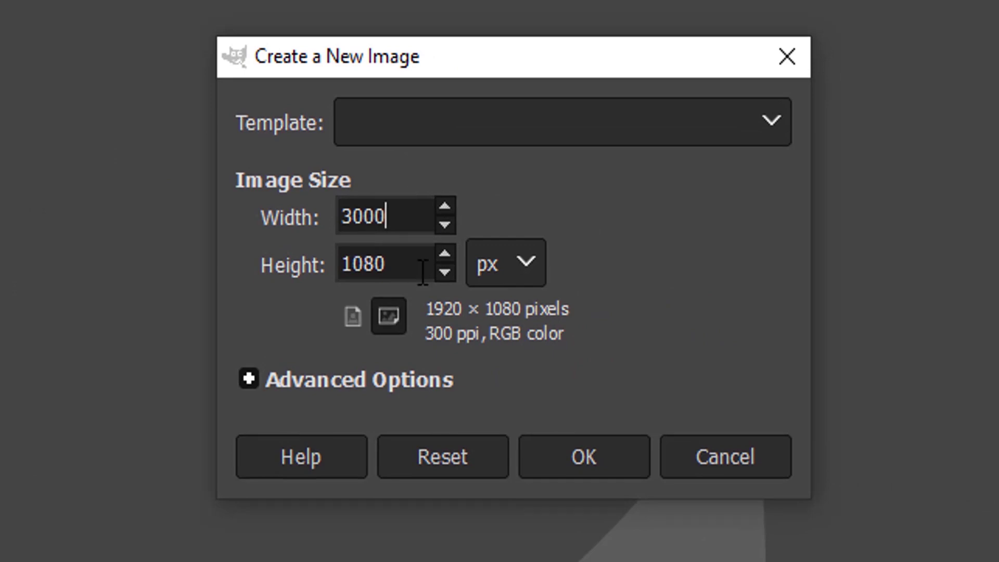
click(378, 268)
key(ctrl+a)
text(3000)
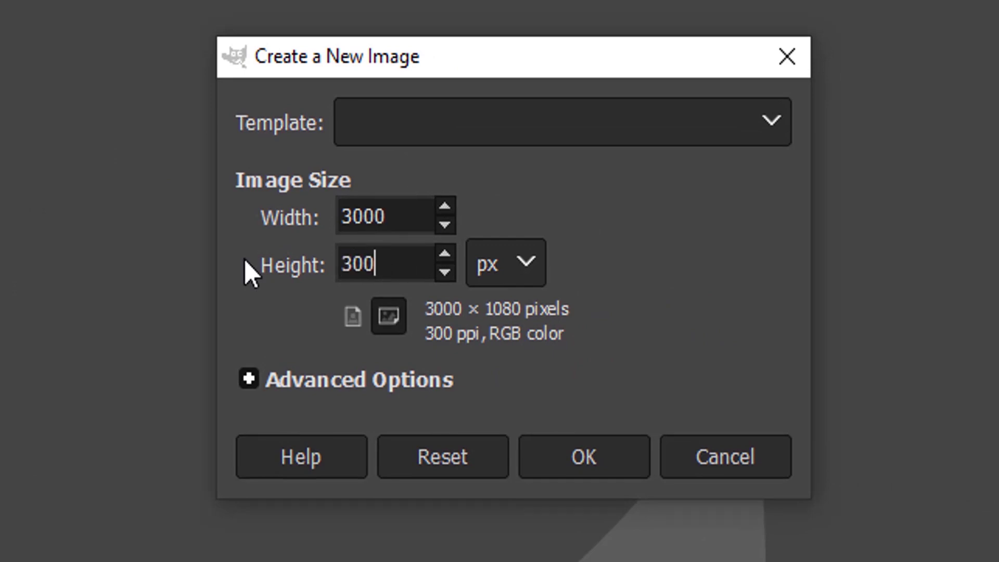
click(250, 379)
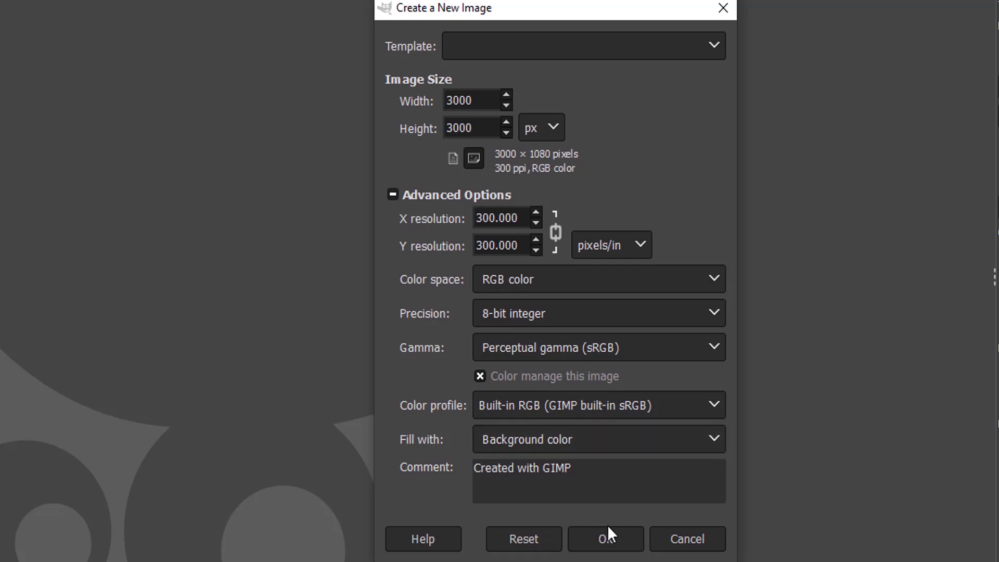
click(604, 544)
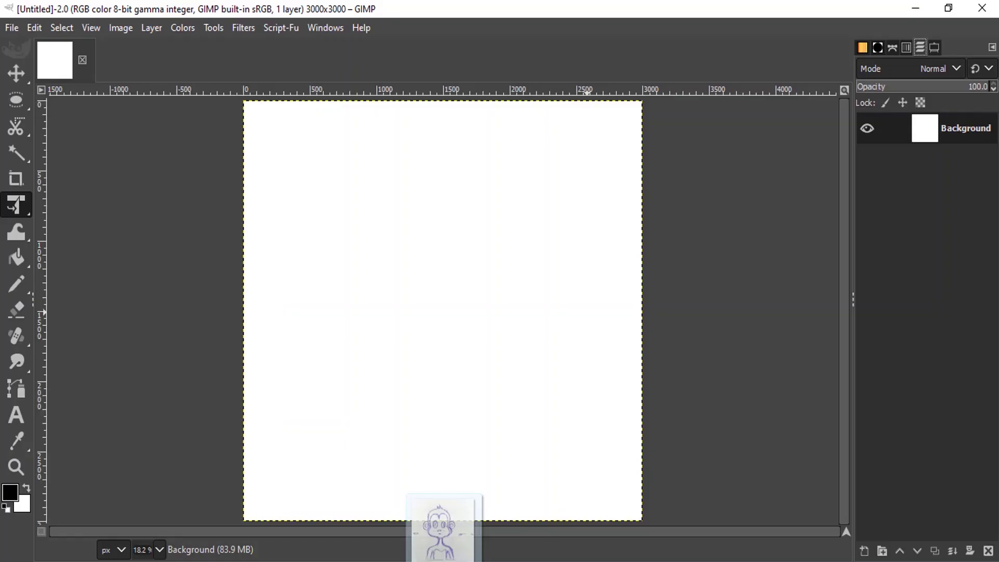
Add the monkey sketch image as a new layer and scale it proportionally to nearly fill the canvas
drag(440, 531, 440, 520)
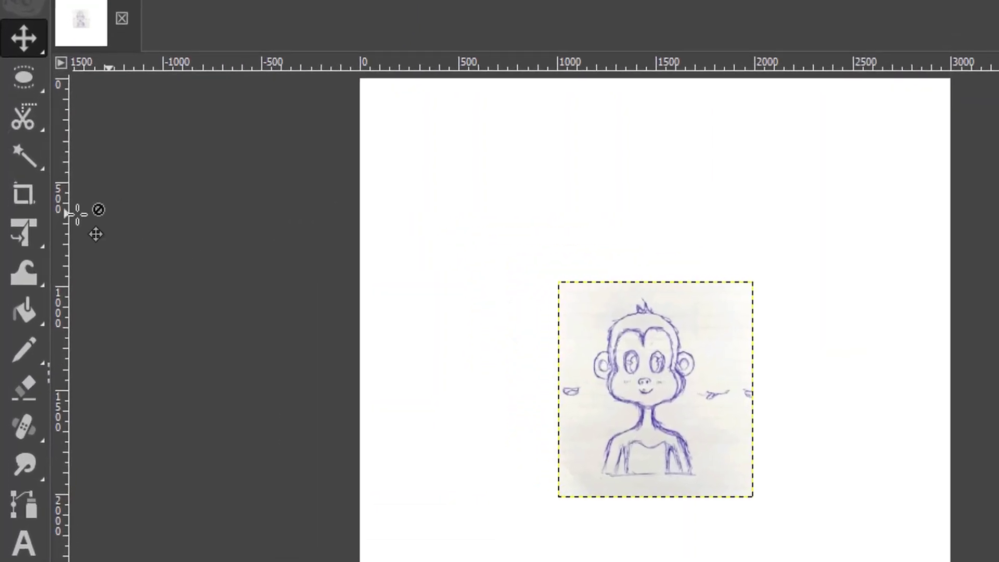
mouse_move(34, 229)
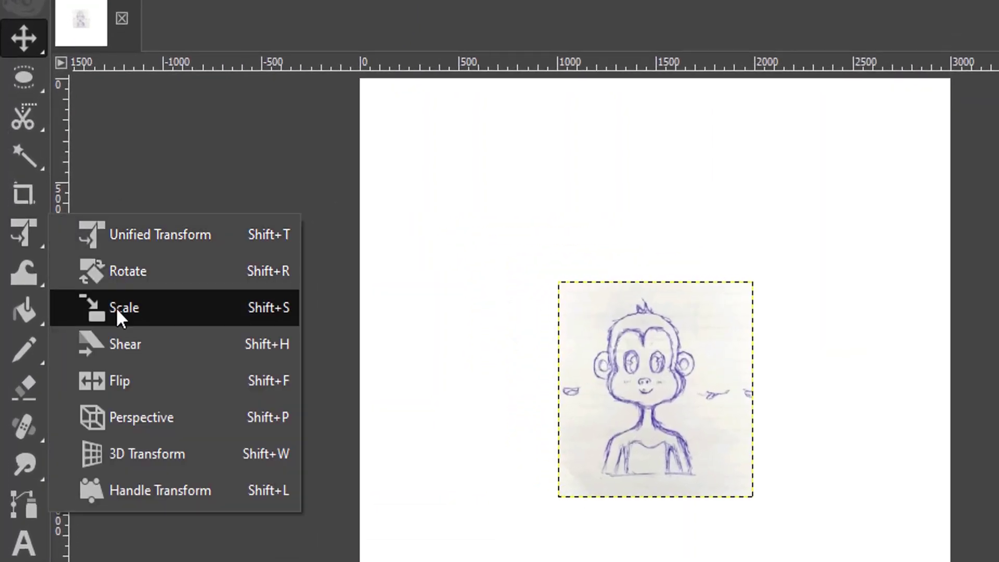
click(116, 308)
click(666, 323)
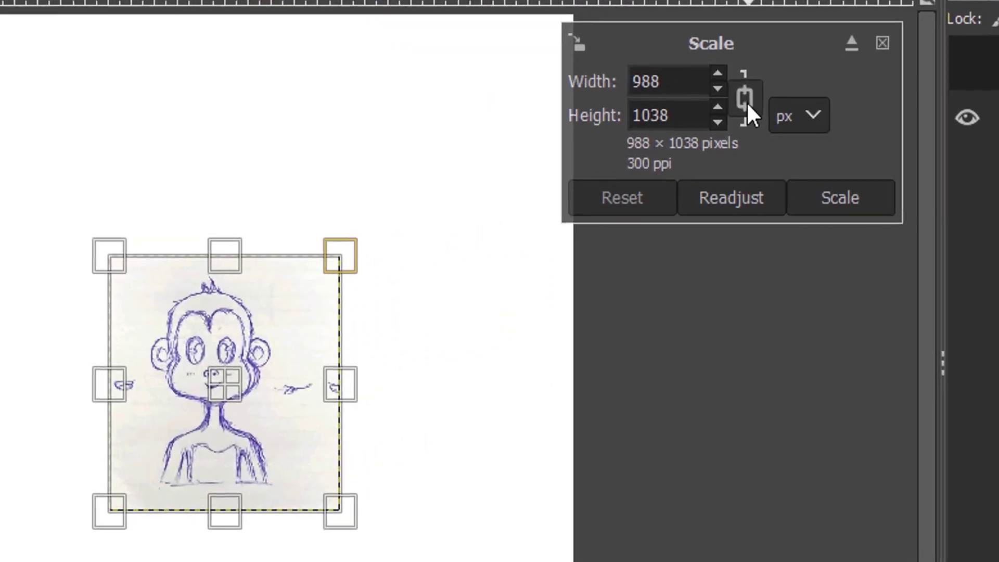
click(982, 150)
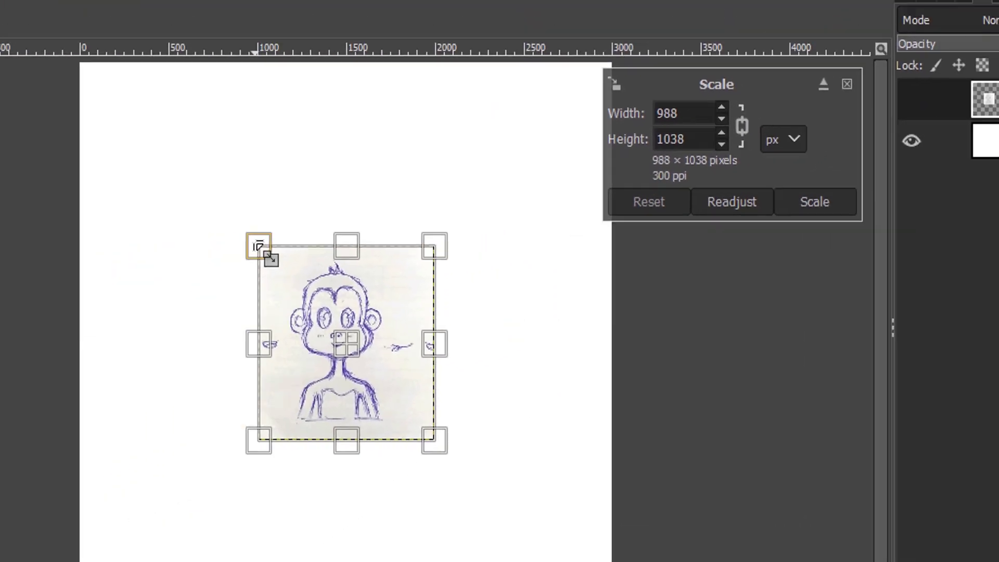
drag(101, 250, 0, 95)
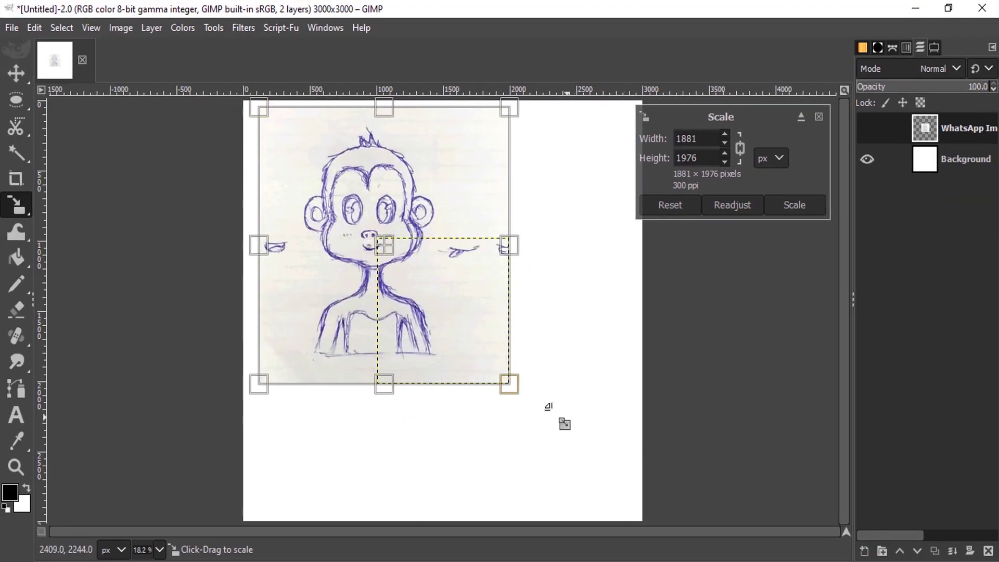
drag(541, 406, 668, 130)
key(Return)
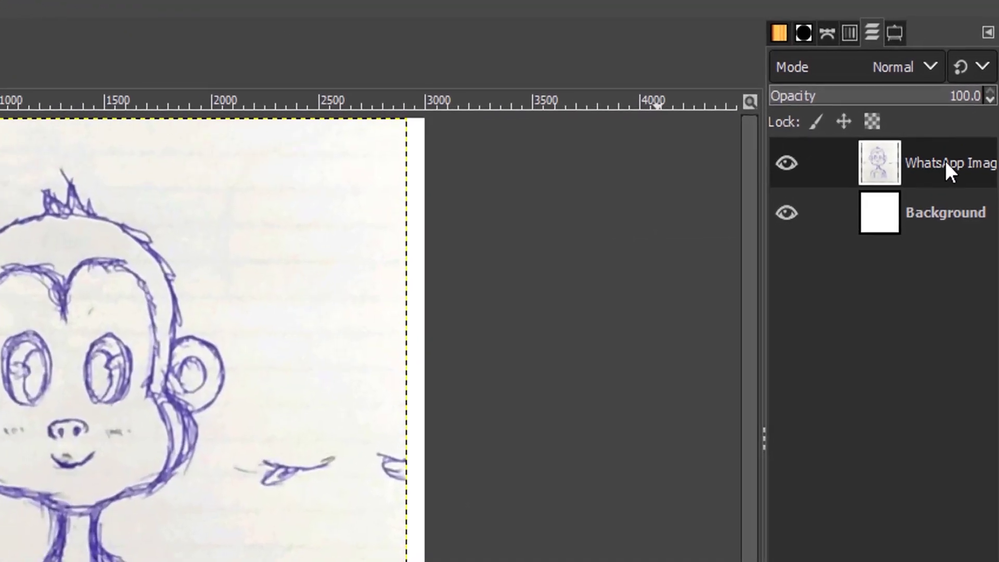
Rename the sketch layer to "Base Drawing"
double_click(972, 128)
key(BackSpace)
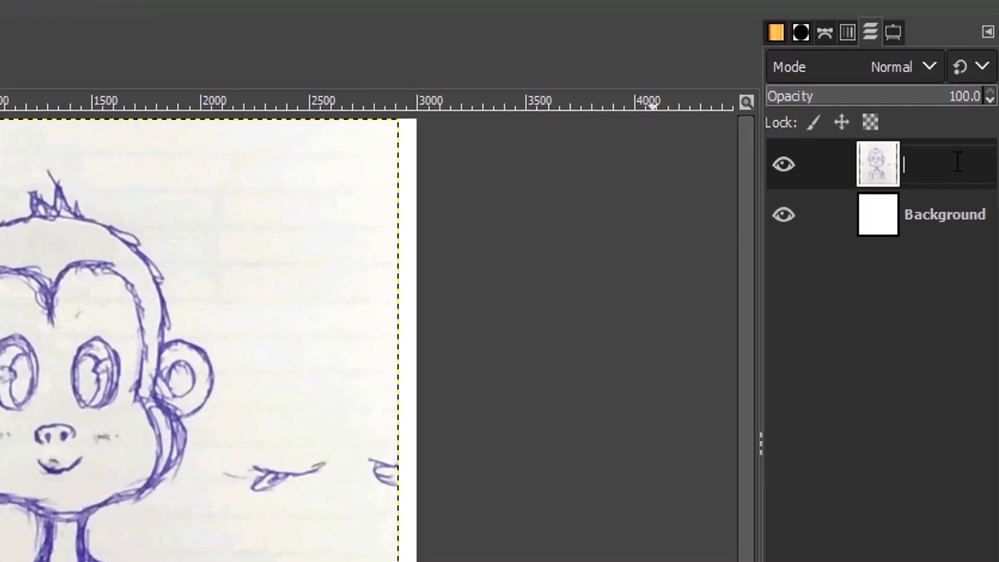
text(Base Der)
text(wing)
key(Return)
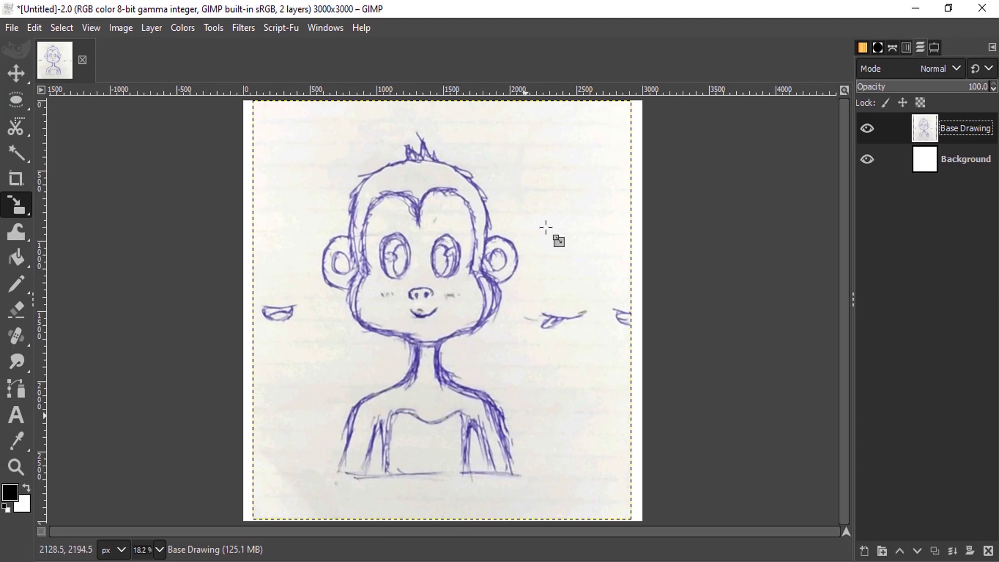
Crop only the Base Drawing layer to a centered square of about 2610 × 2610 px around the monkey
mouse_move(32, 204)
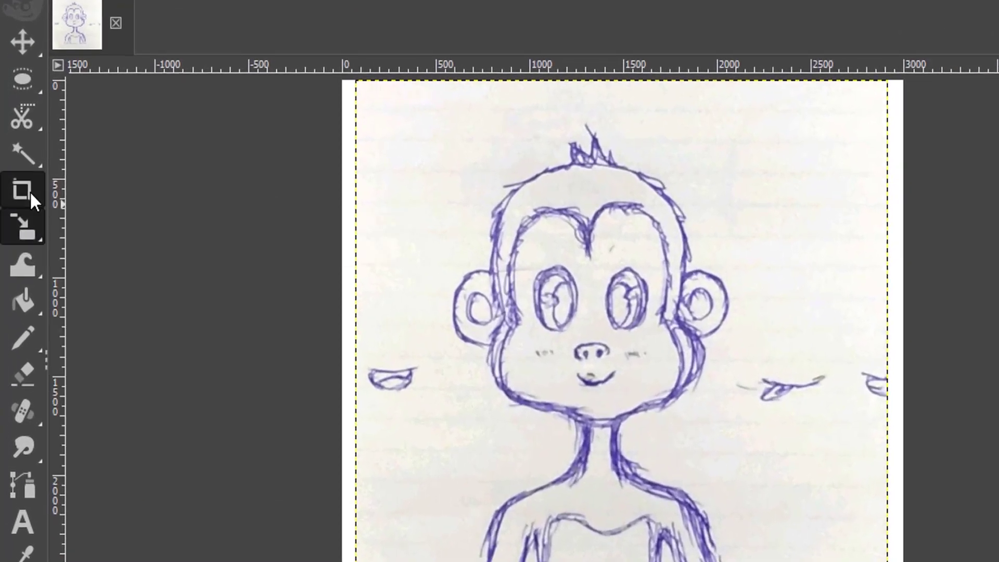
click(27, 187)
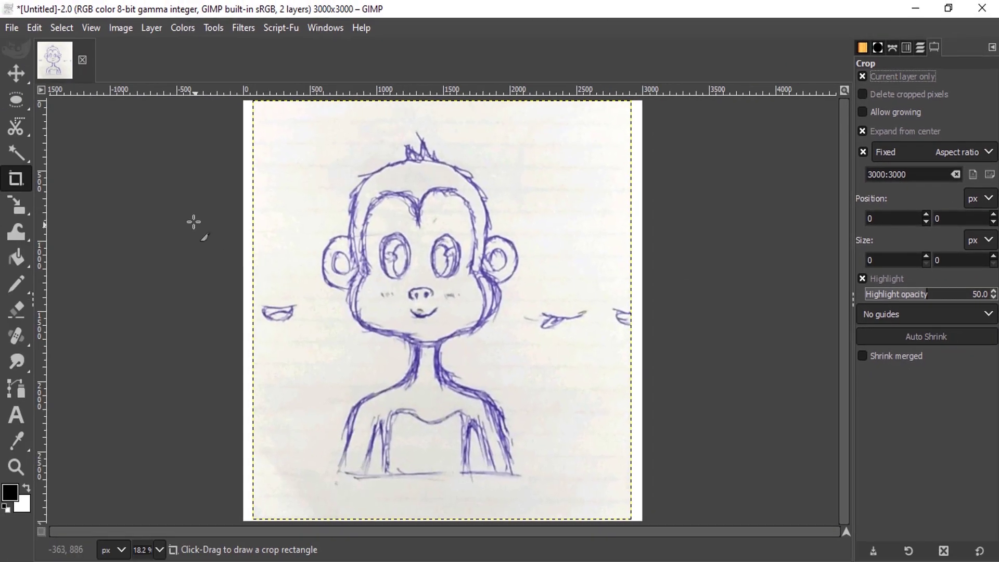
drag(427, 295, 261, 110)
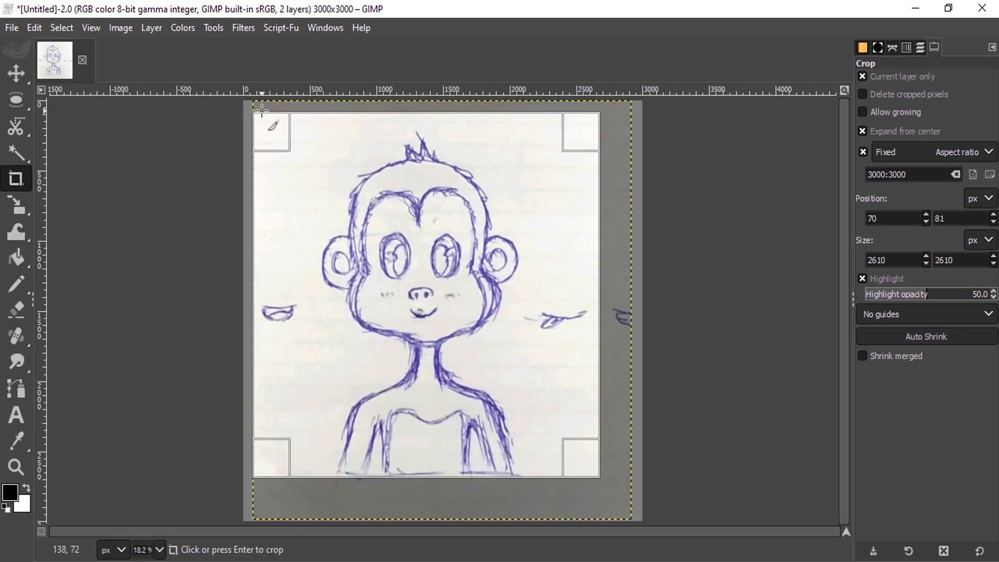
key(Return)
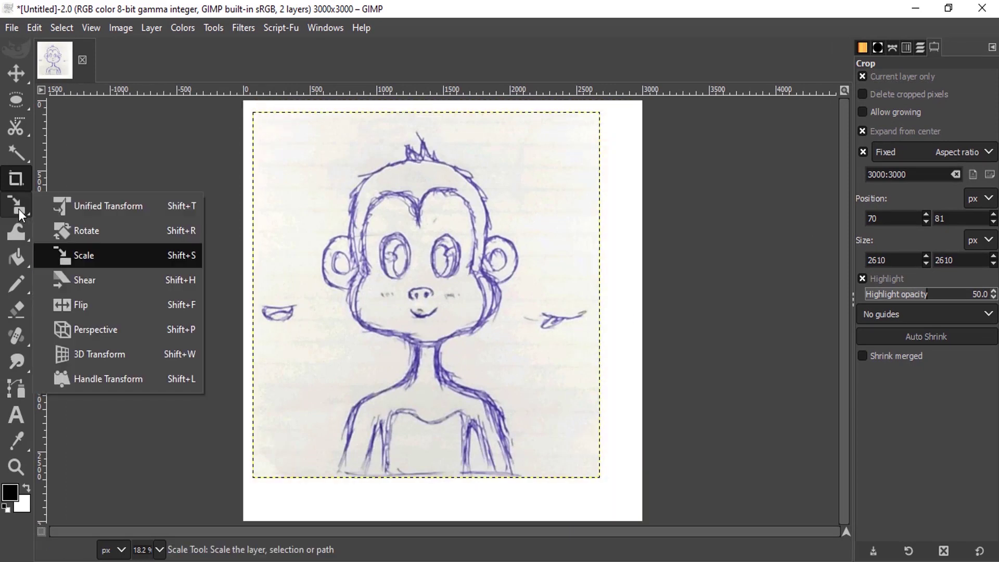
Scale the cropped Base Drawing layer to 3000 × 3000 px
click(21, 214)
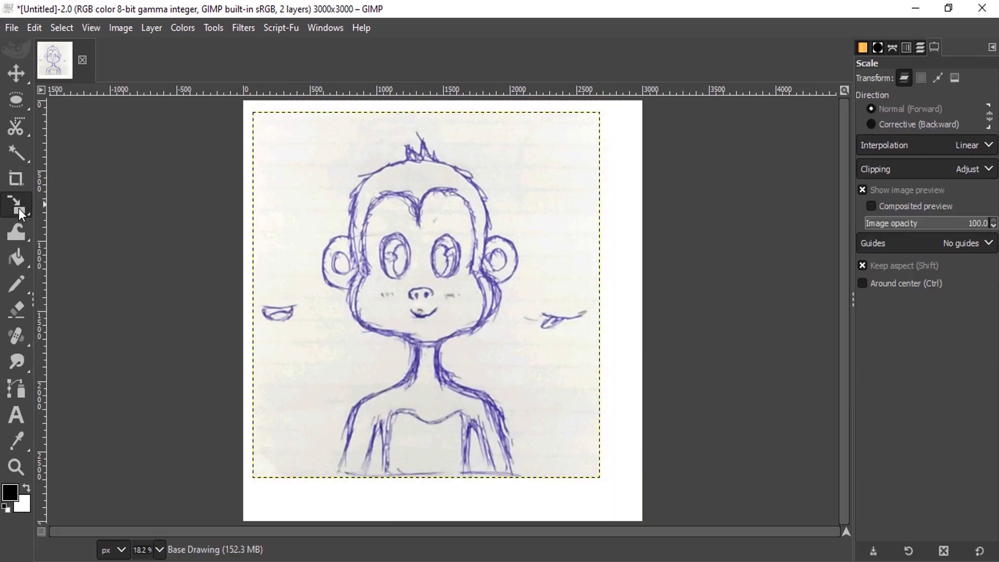
click(423, 253)
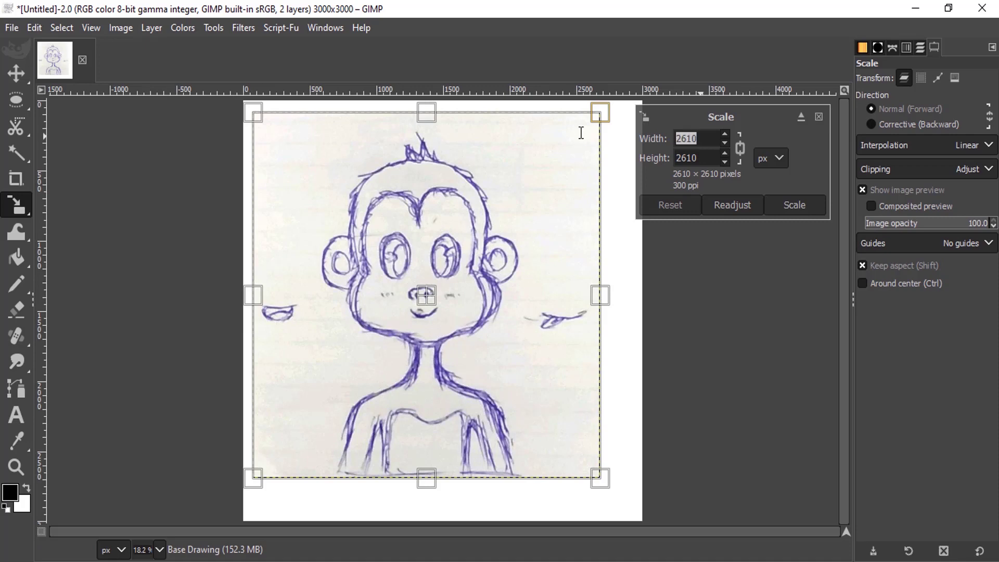
text(3000)
key(Tab)
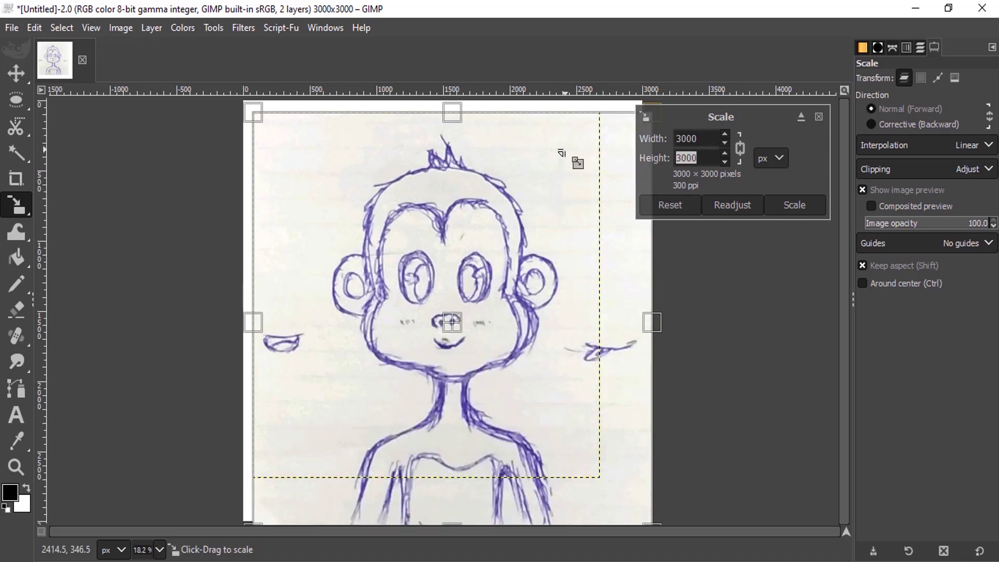
click(786, 205)
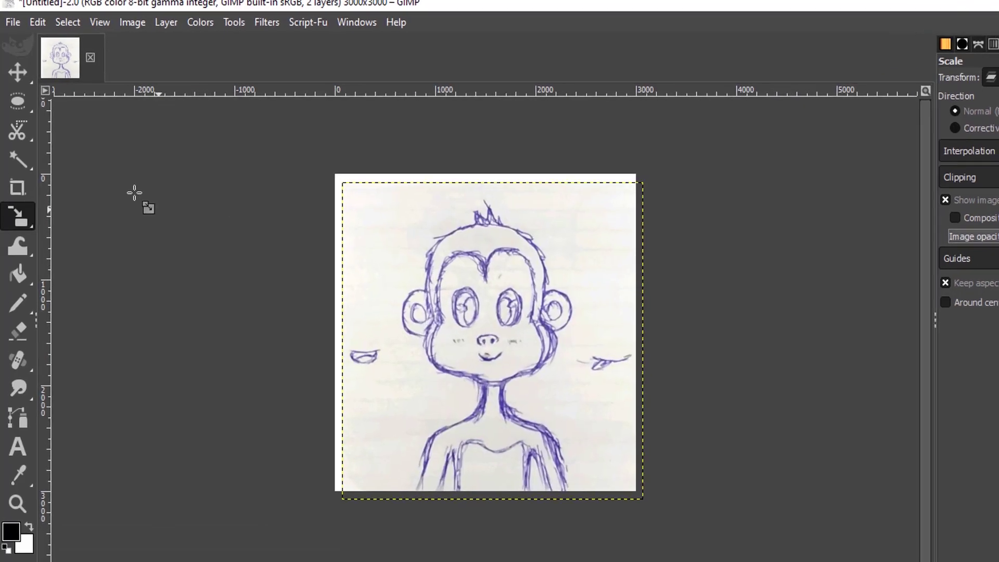
Center the Base Drawing layer horizontally and vertically relative to the image, and show the layer list
mouse_move(22, 82)
click(139, 121)
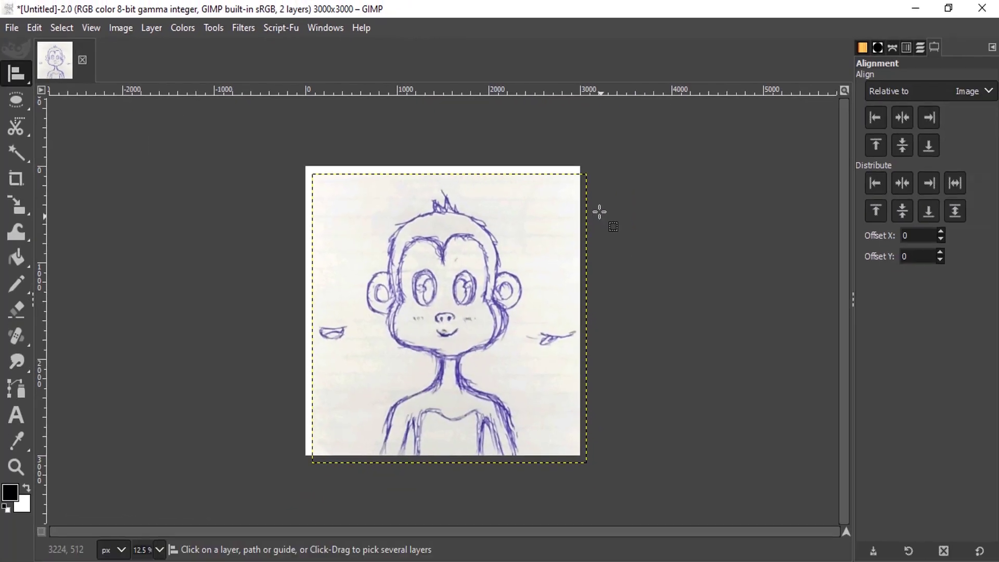
click(902, 118)
click(904, 149)
click(920, 48)
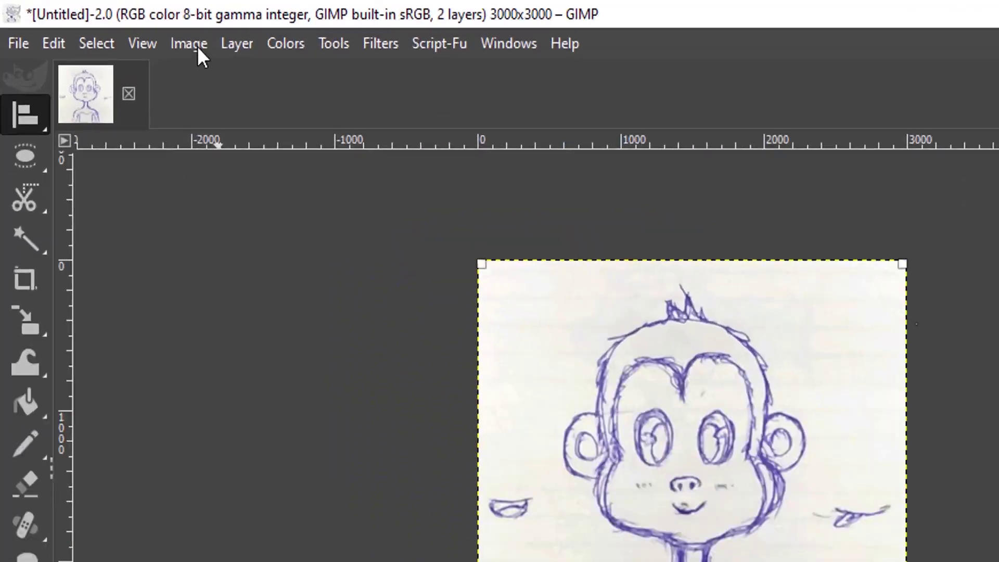
Add a vertical guide at 50% of the image width
click(197, 46)
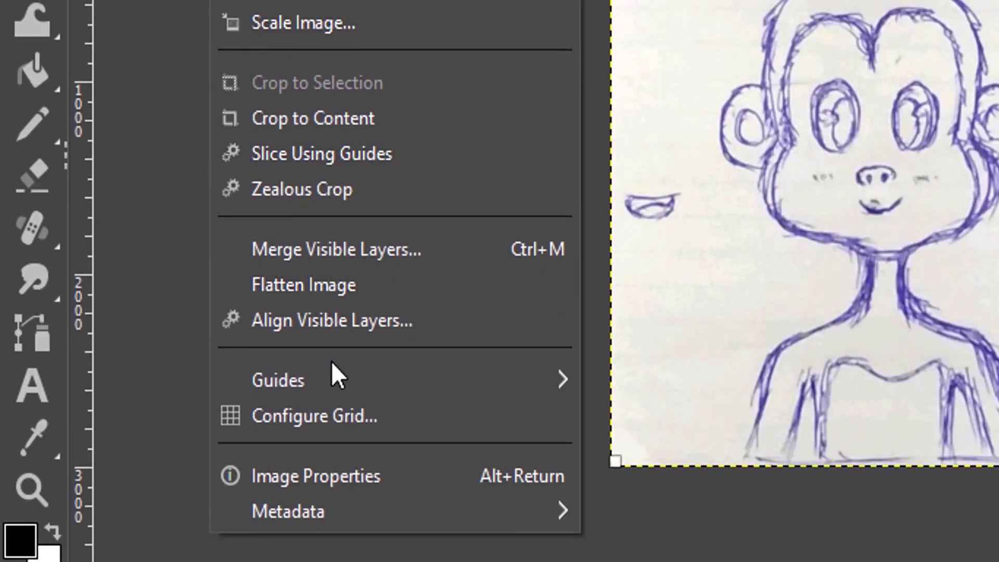
mouse_move(337, 372)
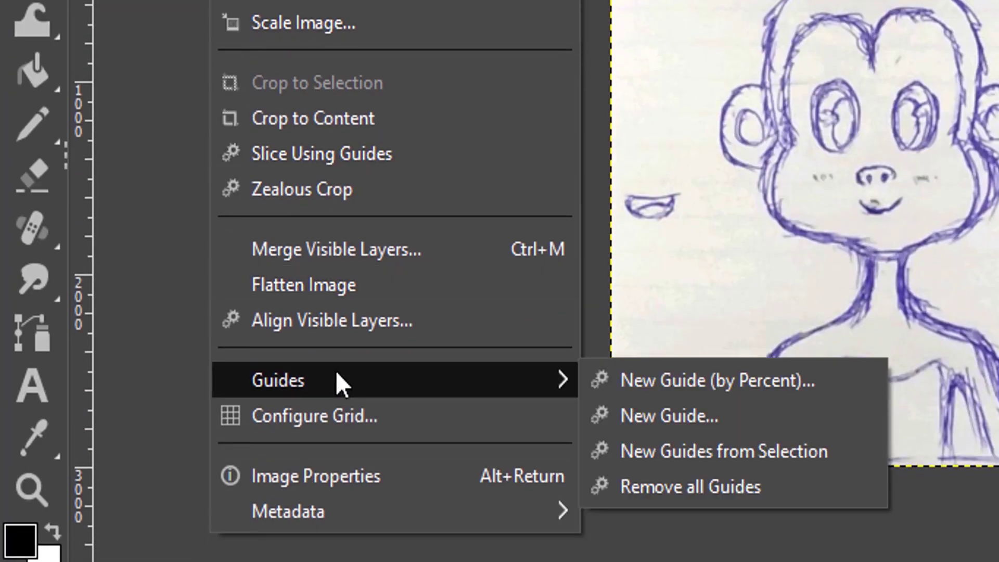
click(683, 387)
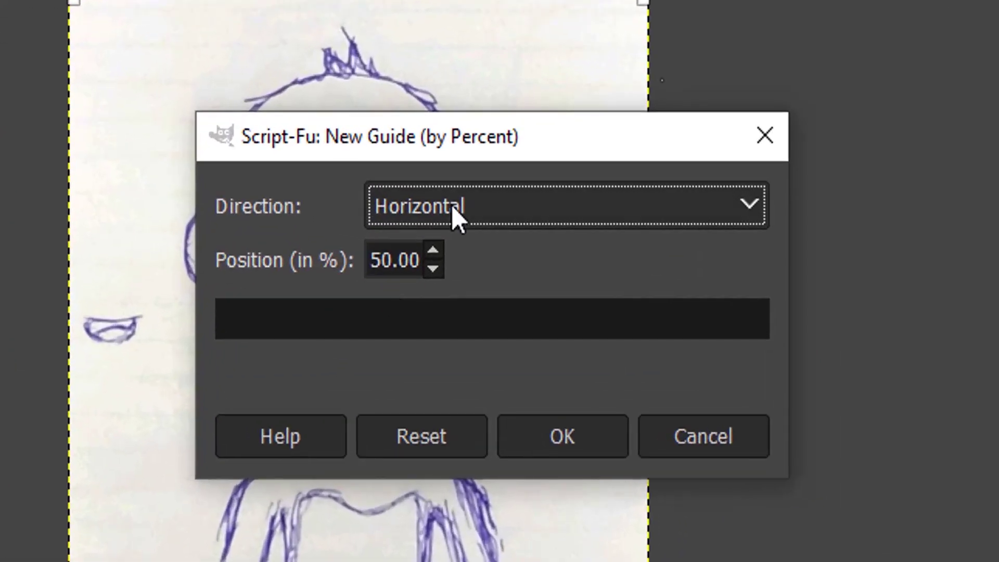
click(467, 231)
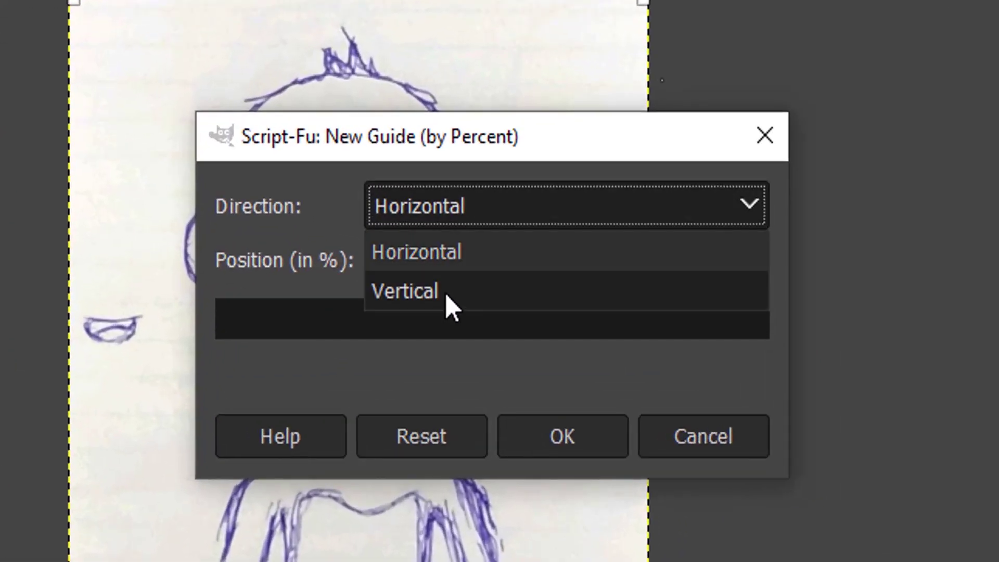
click(462, 299)
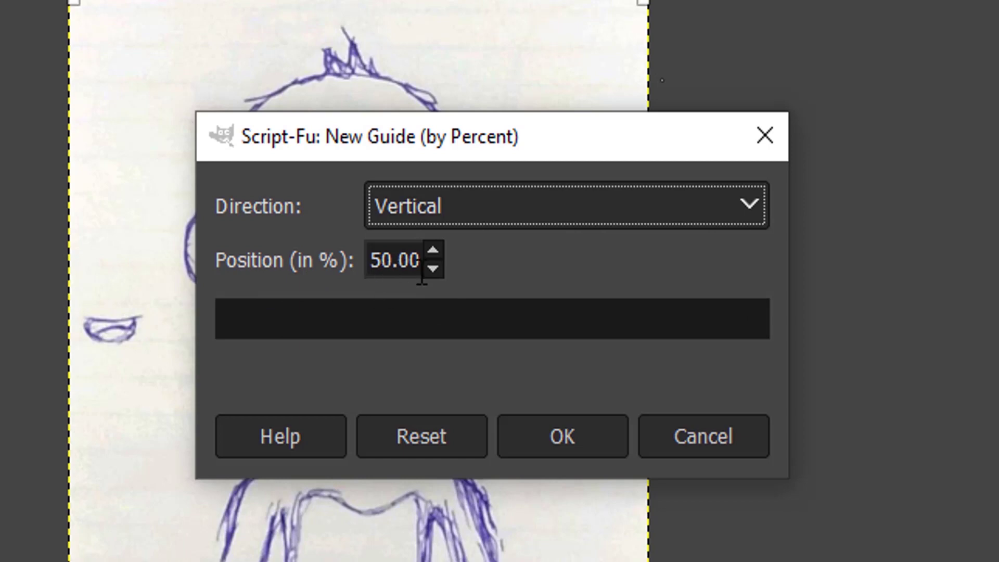
click(570, 430)
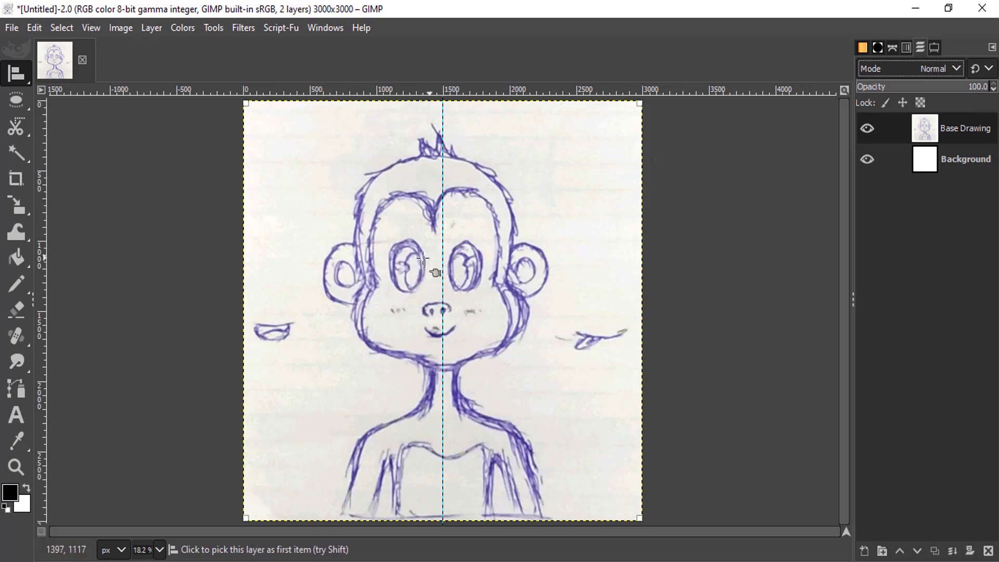
Move the Base Drawing layer slightly to the right so the monkey's face is centered on the vertical guide
mouse_move(26, 79)
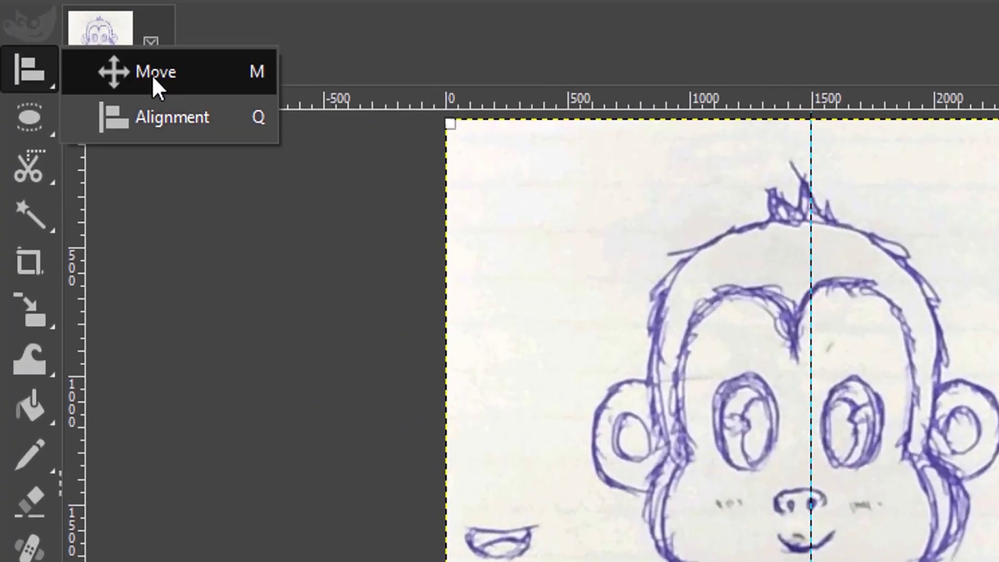
click(86, 76)
drag(785, 382, 790, 386)
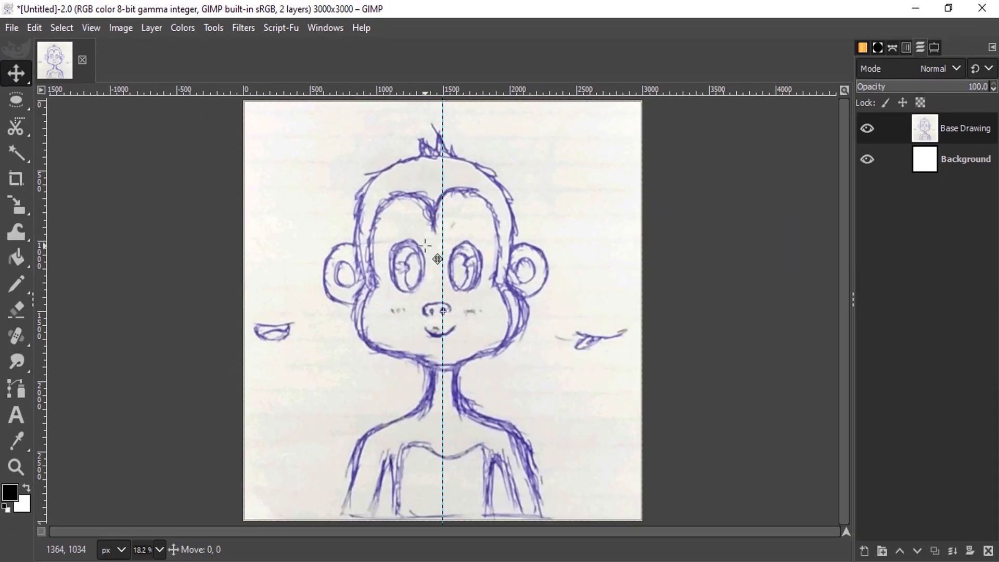
drag(431, 245, 433, 248)
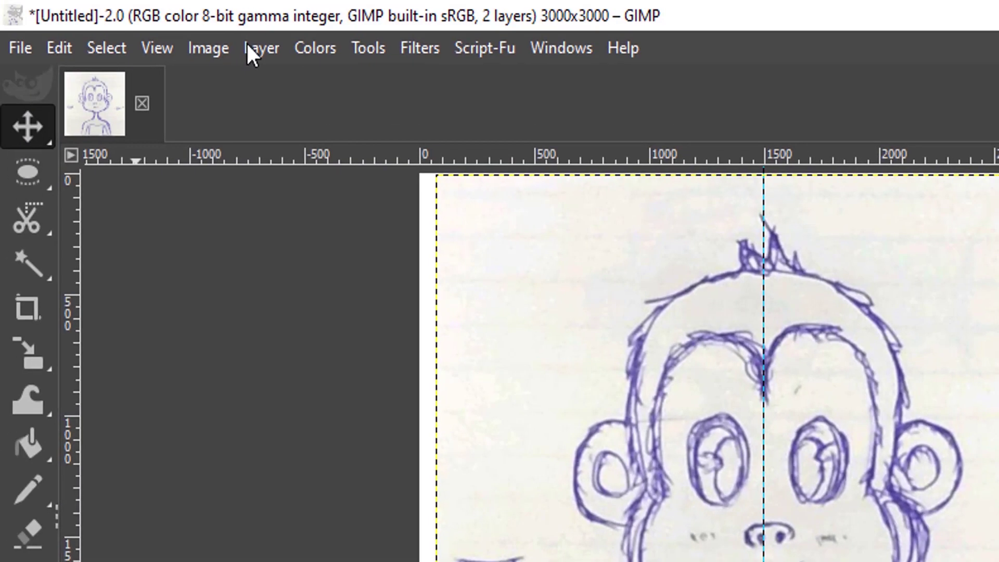
Create a transparent 3000 × 3000 px layer named "Base Face"
click(252, 49)
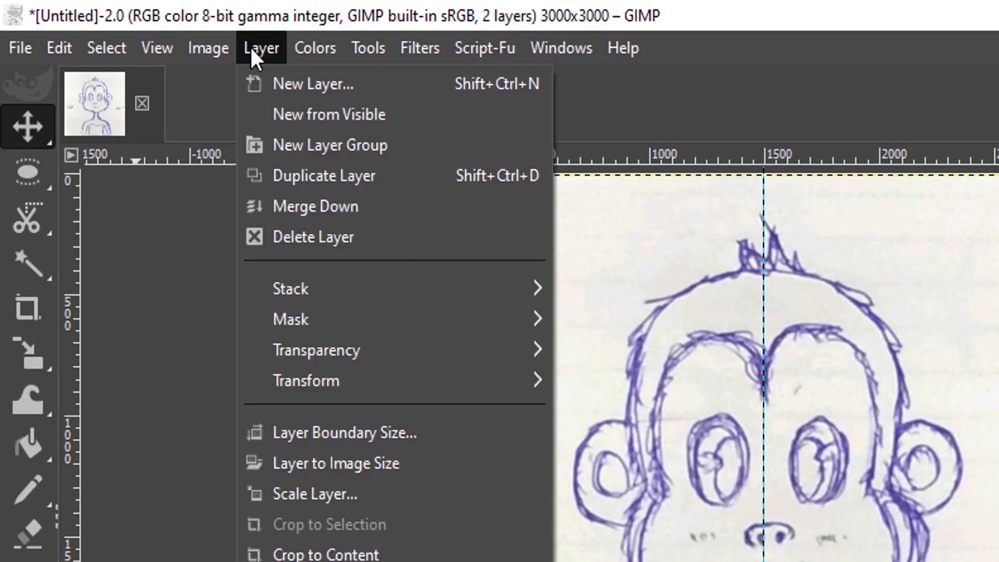
click(311, 84)
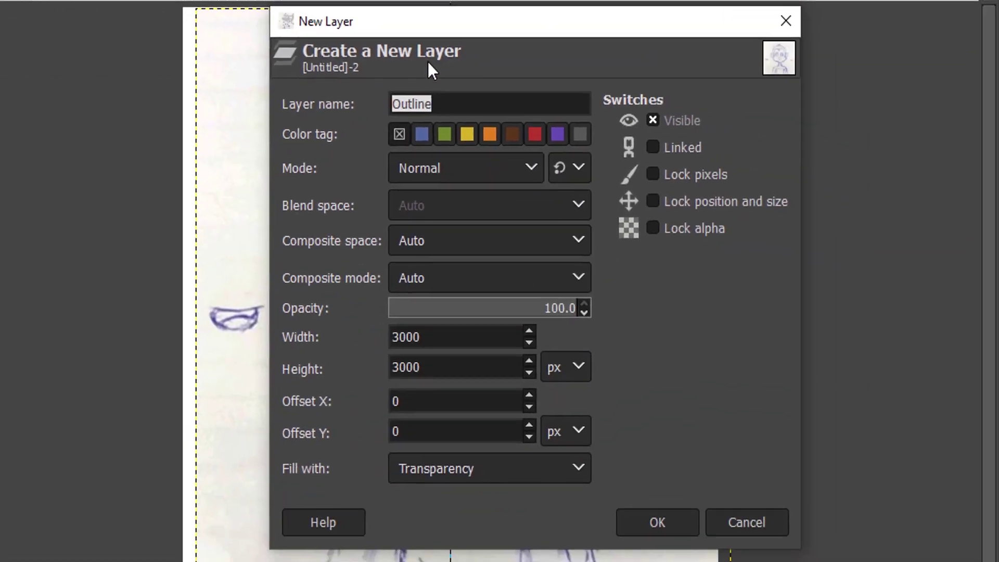
click(451, 101)
key(BackSpace)
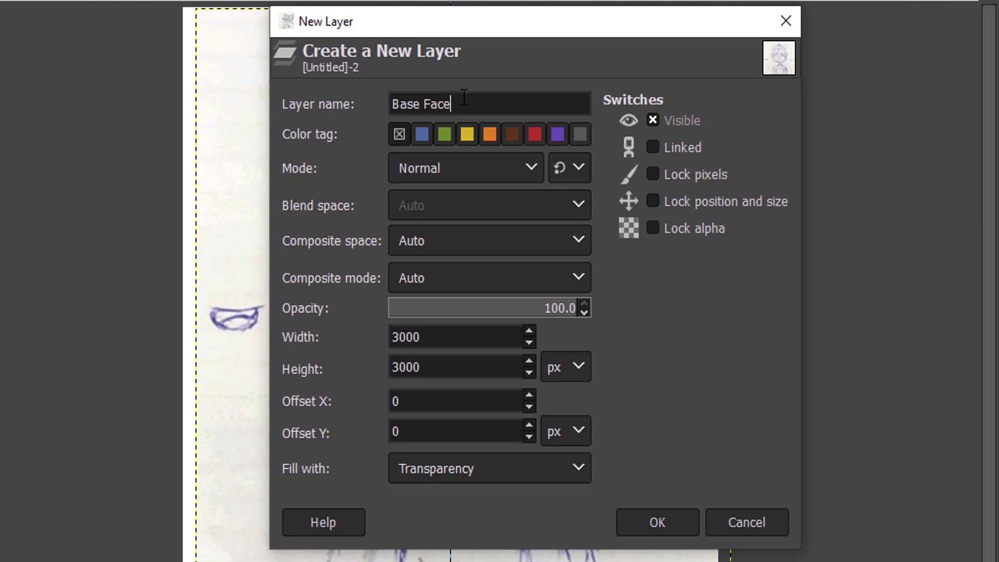
key(Return)
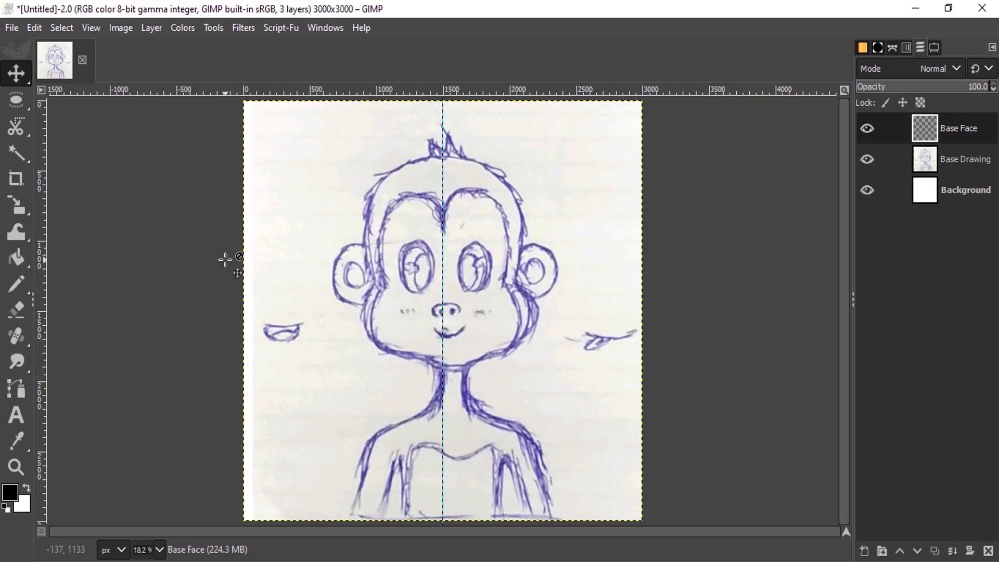
Set up the Pencil tool with the 2. Hardness 100 brush, adjust its size, and return to the layer list
mouse_move(19, 284)
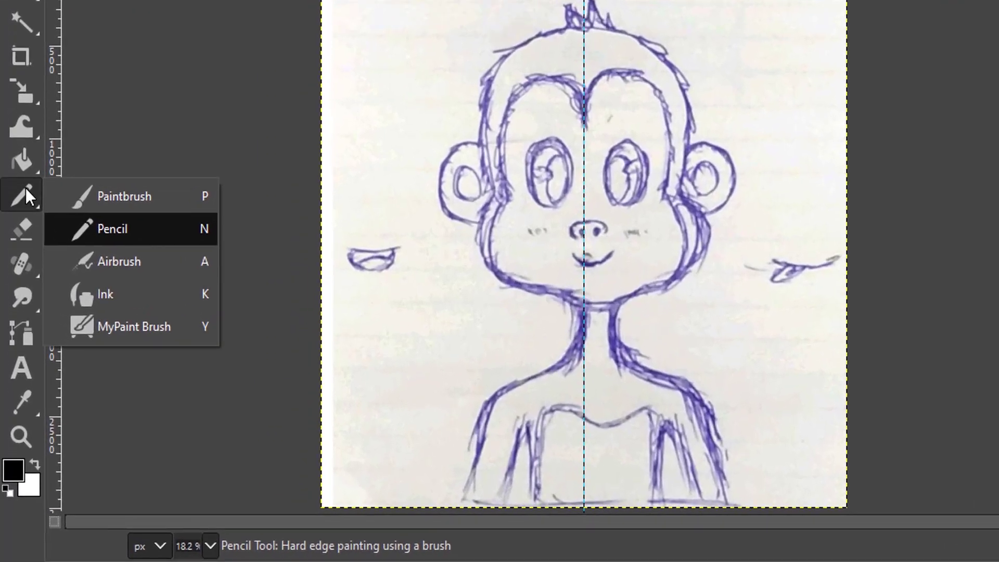
click(89, 232)
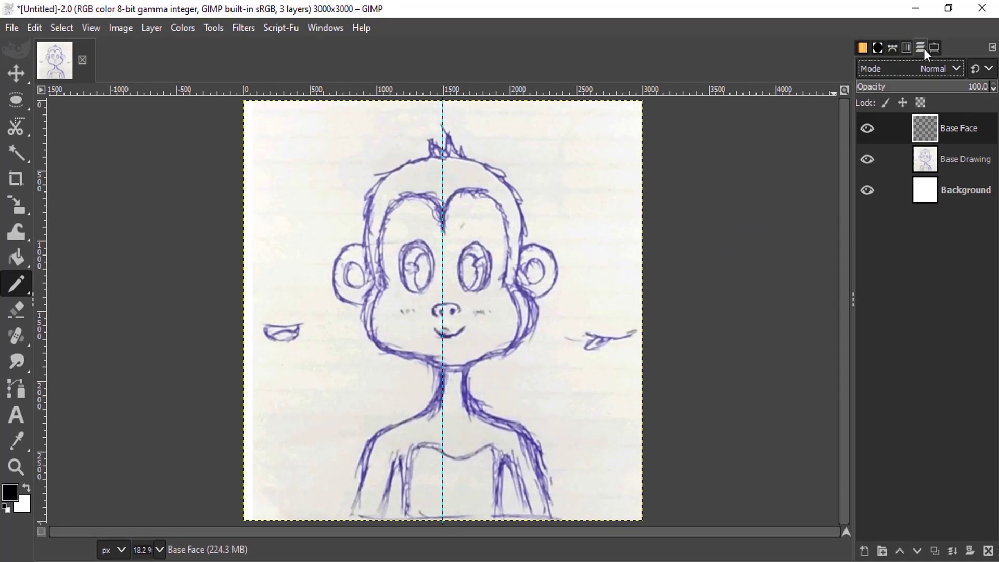
click(934, 48)
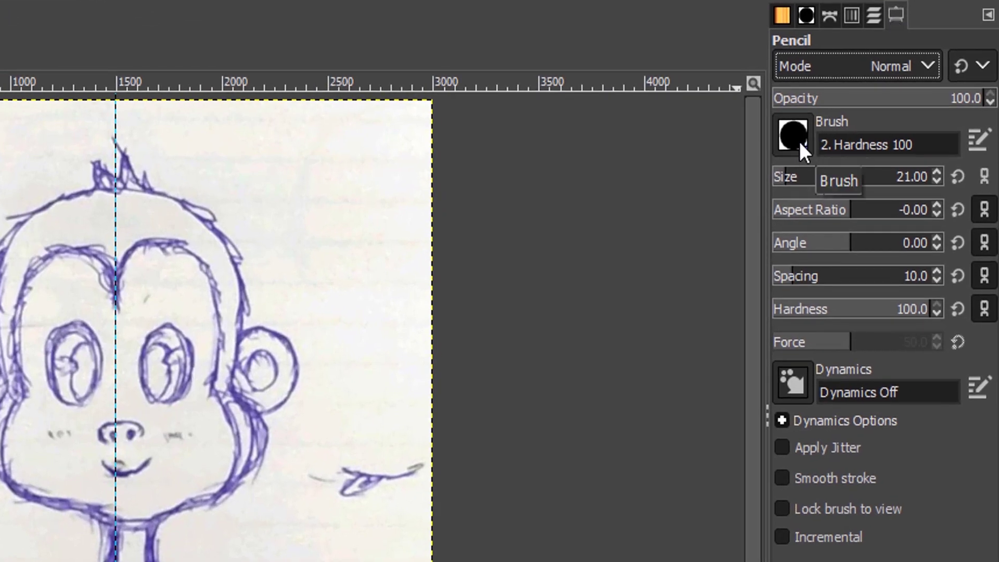
scroll(936, 180, down, 8)
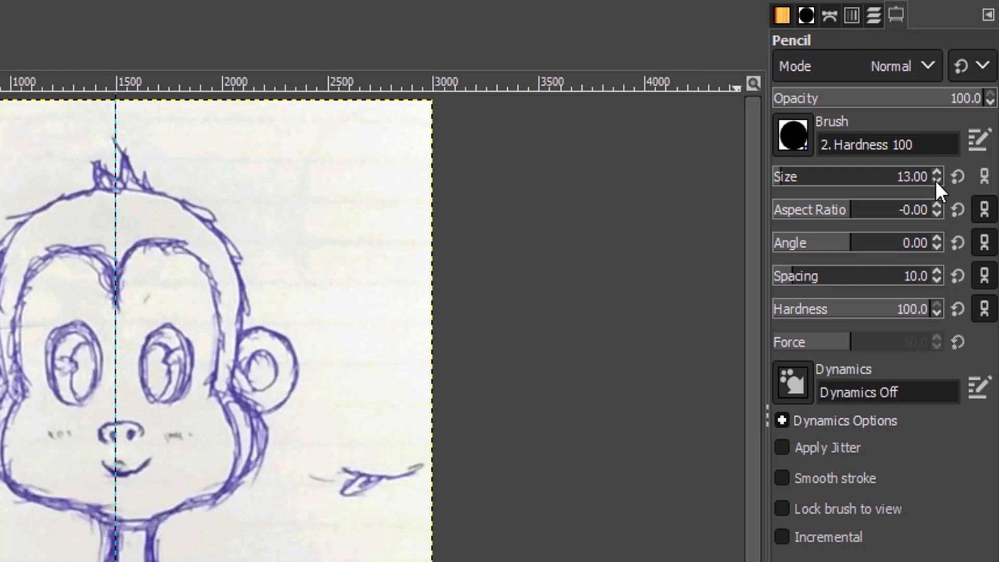
scroll(940, 171, up, 6)
scroll(939, 172, up, 1)
click(874, 16)
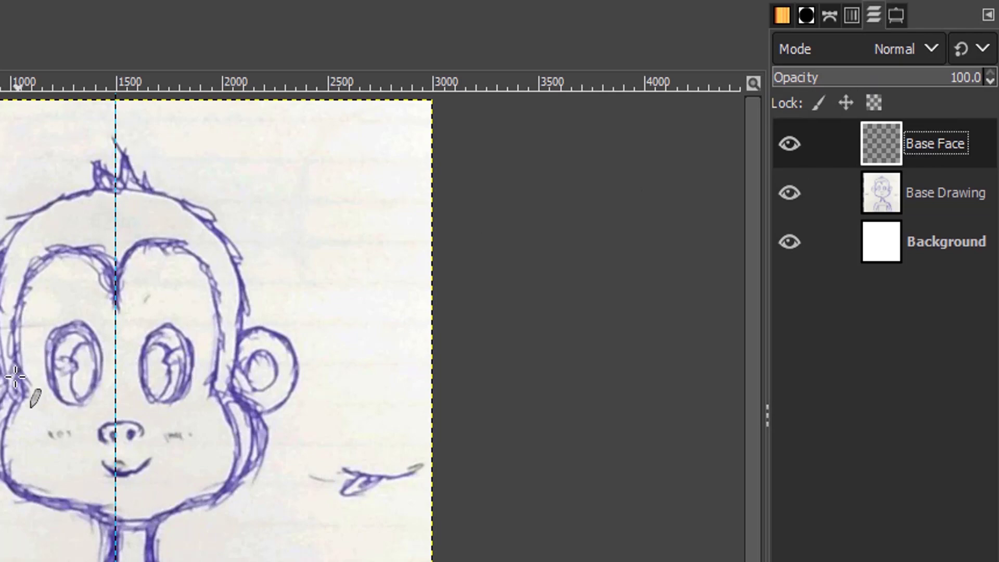
Try tracing the head outline freehand on the Base Face layer, check it without the sketch, and undo the strokes
mouse_move(3, 393)
mouse_down()
mouse_move(1, 307)
mouse_move(15, 241)
mouse_move(93, 179)
mouse_up()
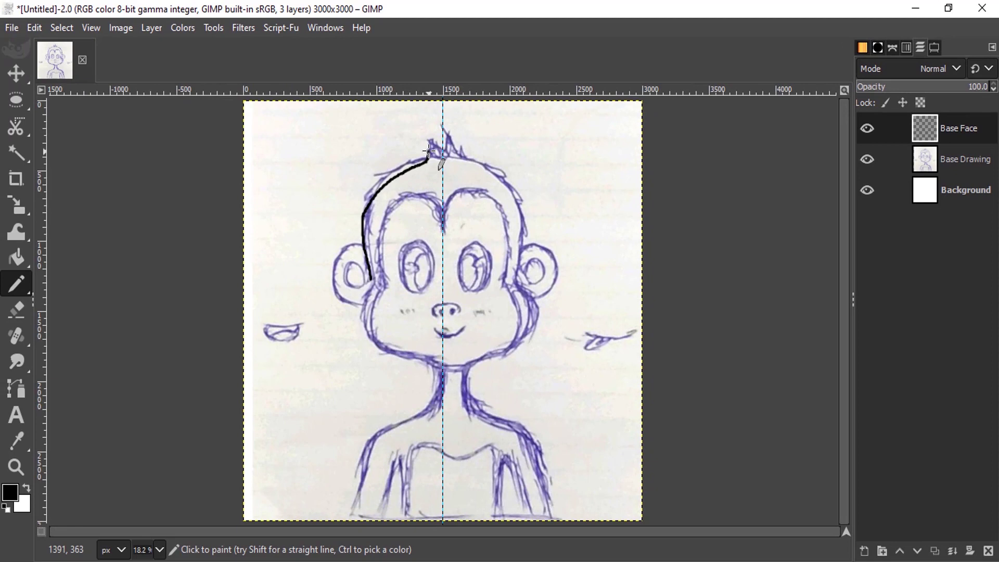
mouse_move(429, 151)
mouse_down()
mouse_move(448, 139)
mouse_move(453, 154)
mouse_move(508, 188)
mouse_move(529, 332)
mouse_up()
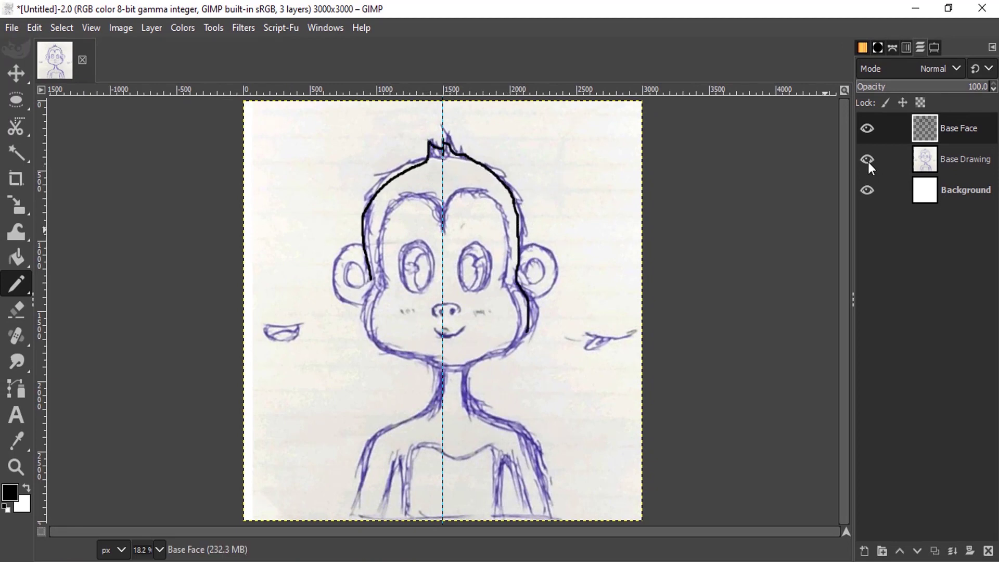
click(867, 160)
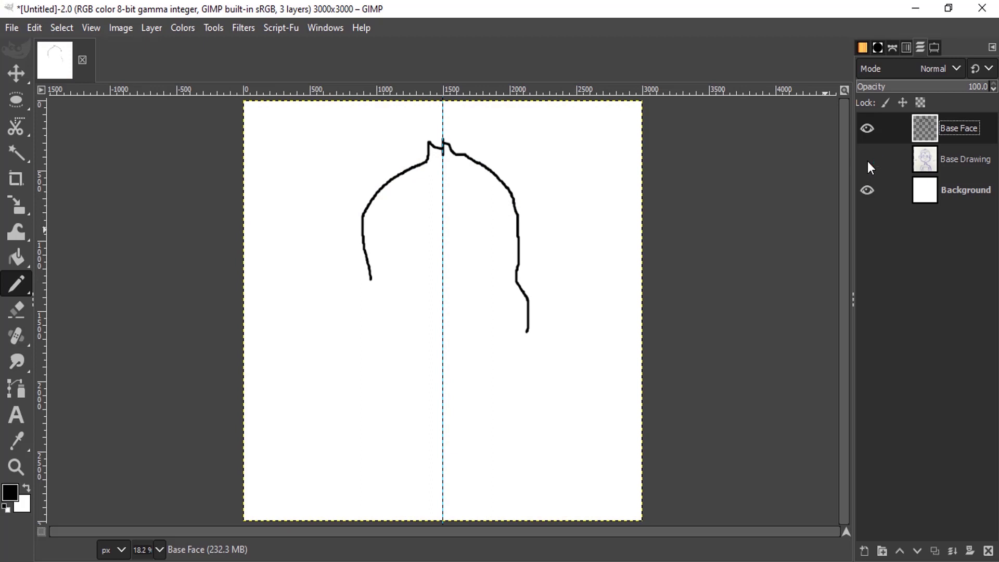
click(867, 159)
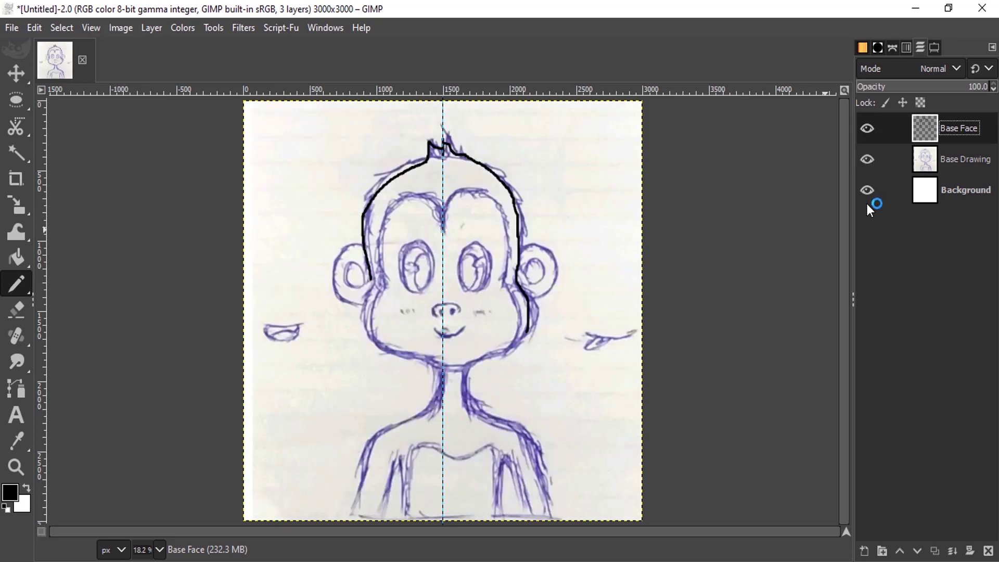
key(ctrl+z)
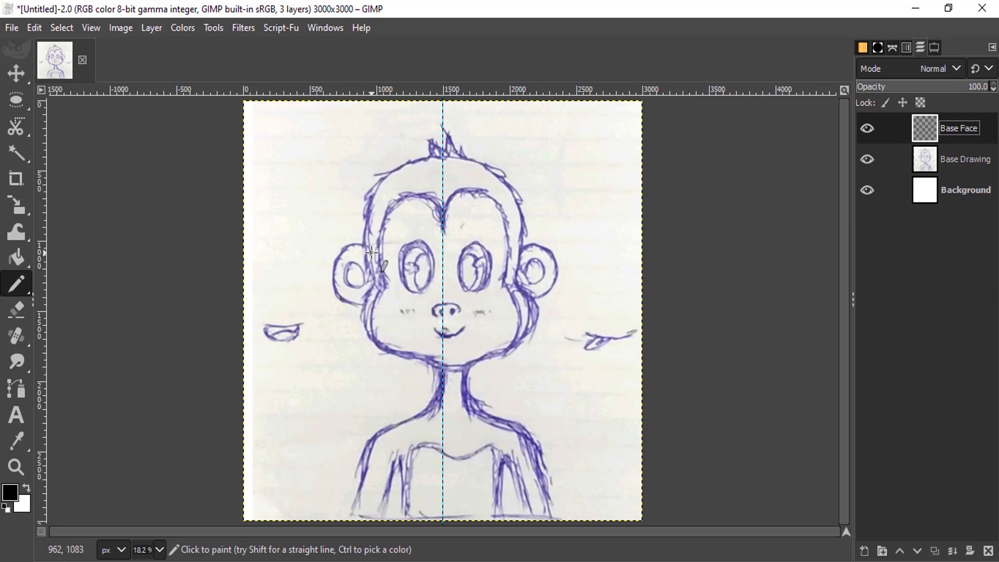
Trace the left edge of the head beside the ear with short connected straight Pencil lines on the Base Face layer
scroll(372, 253, up, 3)
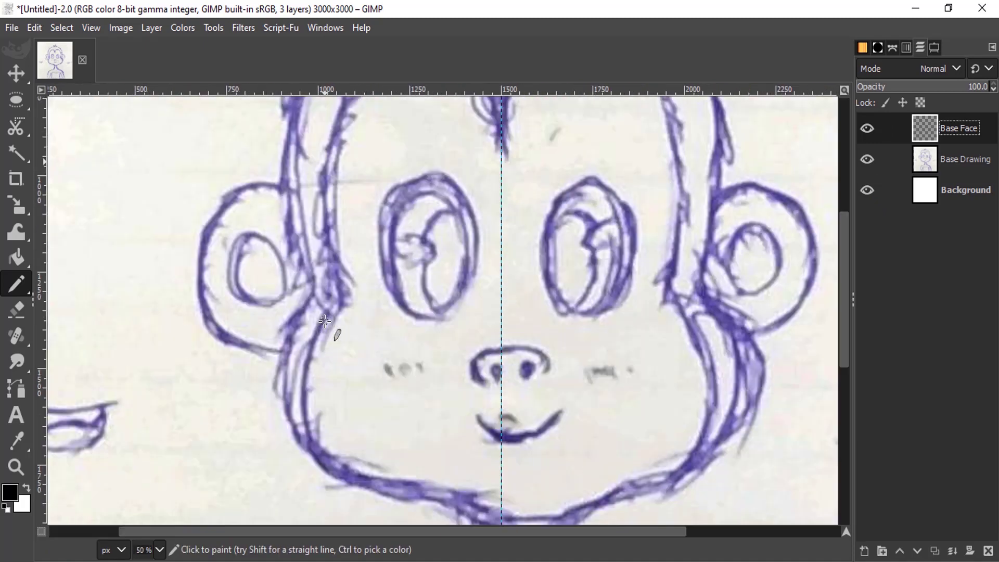
scroll(324, 321, up, 3)
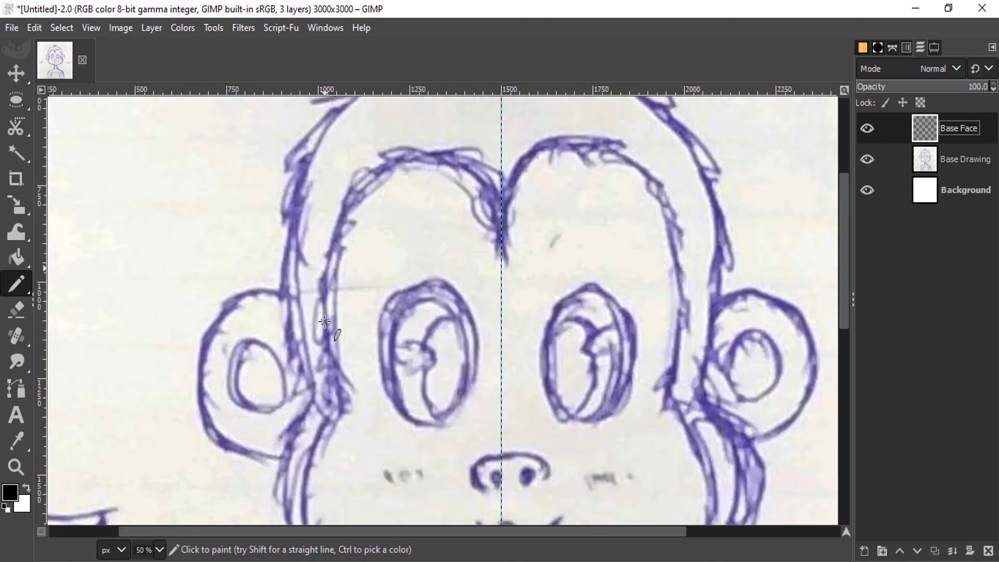
click(313, 395)
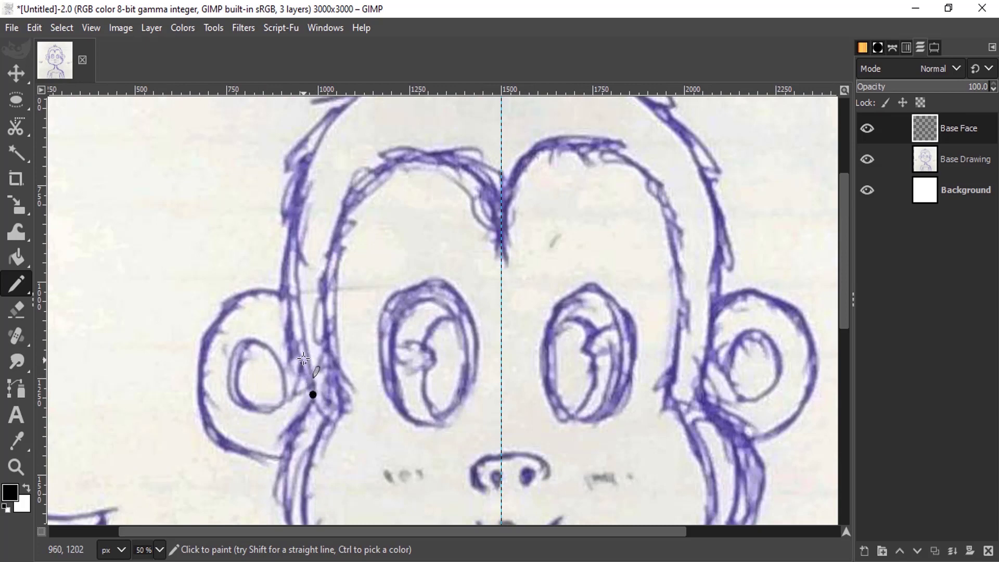
click(298, 330)
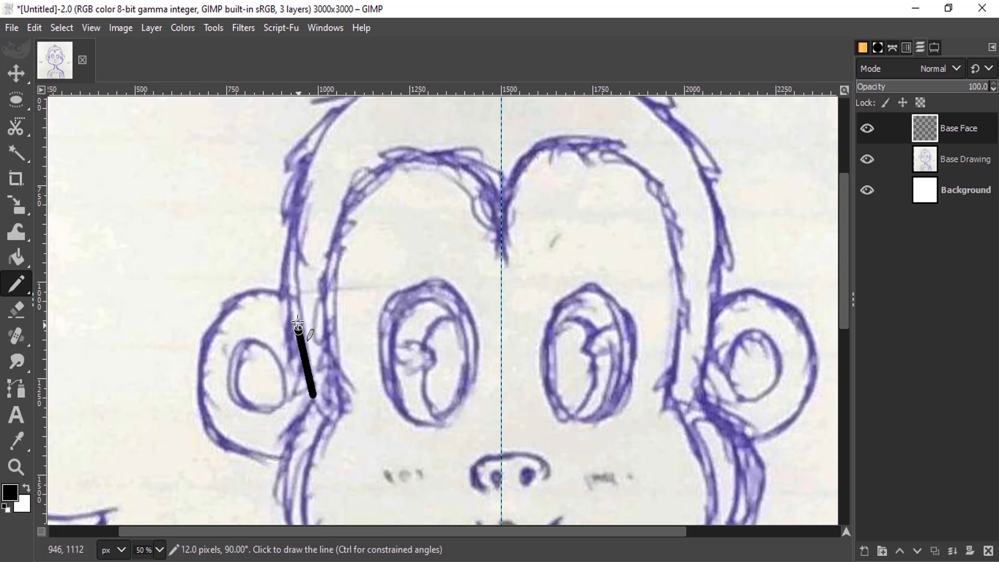
click(290, 277)
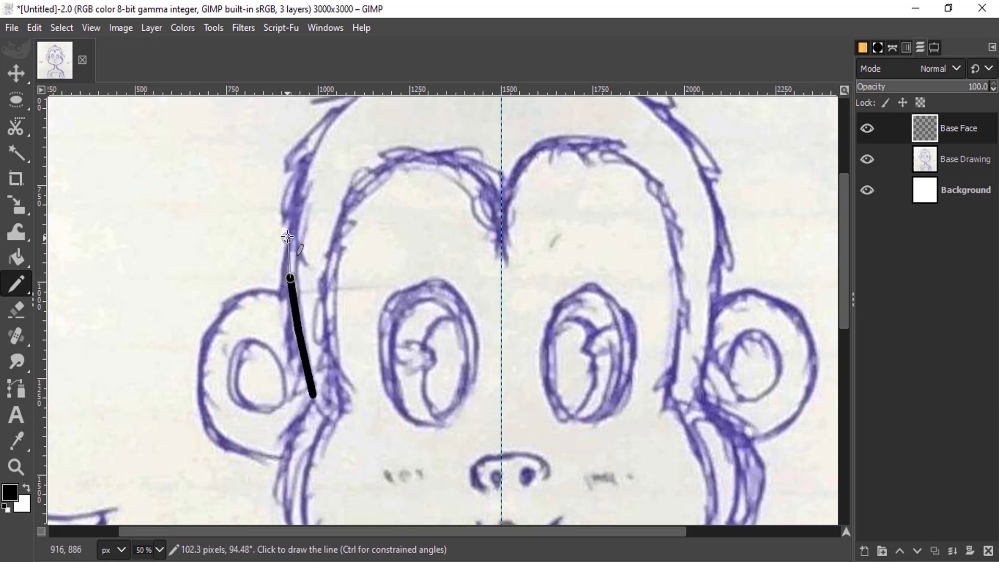
click(291, 225)
Continue the connected straight Pencil lines over the crown, around the hair spikes, and down the head's right side to the ear
scroll(291, 314, down, 5)
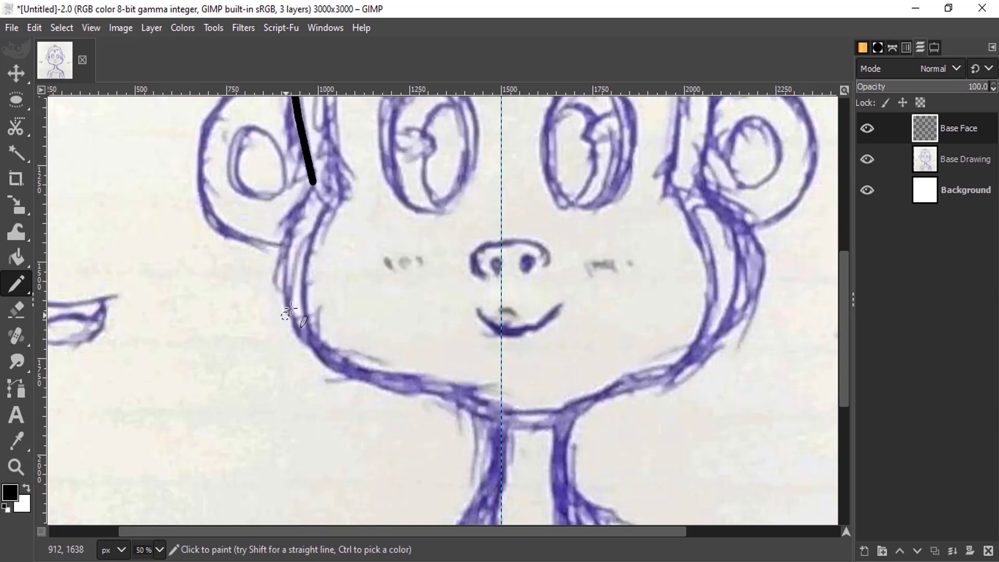
scroll(296, 307, up, 10)
click(335, 321)
shift+click(466, 250)
shift+click(463, 197)
shift+click(507, 234)
shift+click(501, 180)
shift+click(546, 247)
shift+click(553, 221)
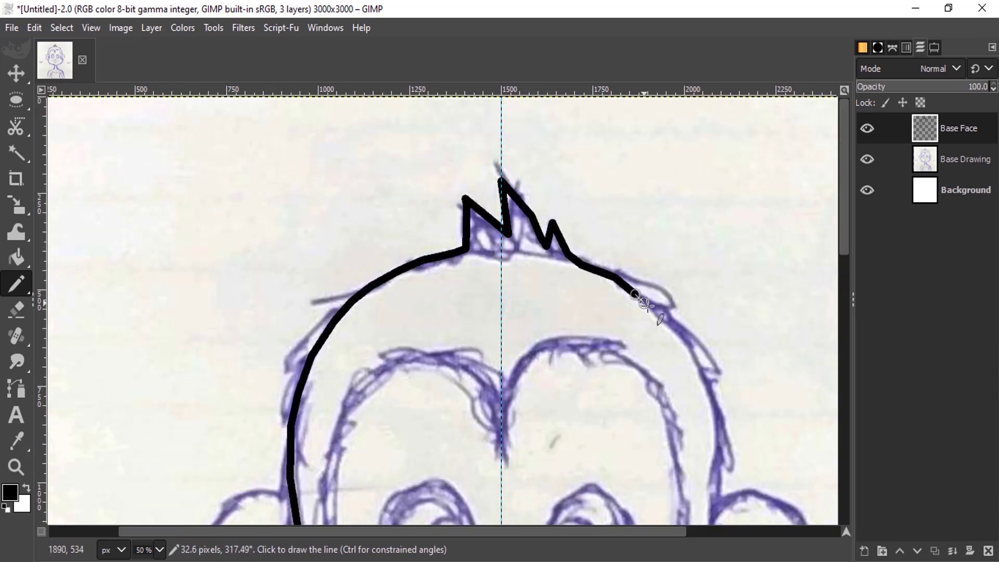
shift+click(720, 508)
Hide the Base Drawing layer to inspect the straight-line outline, and undo all of its Pencil lines with the sketch shown again
click(864, 160)
scroll(773, 217, down, 2)
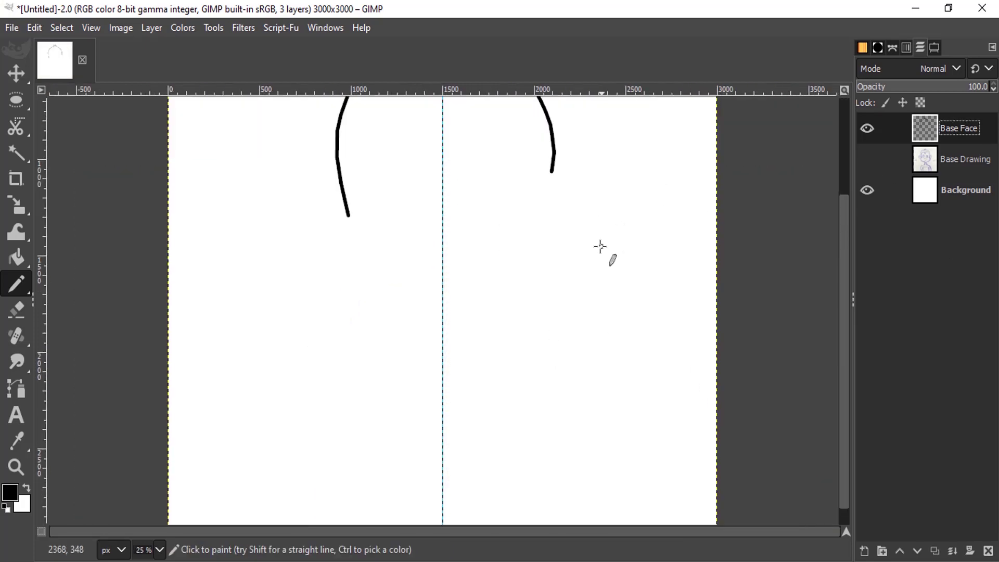
scroll(596, 250, up, 3)
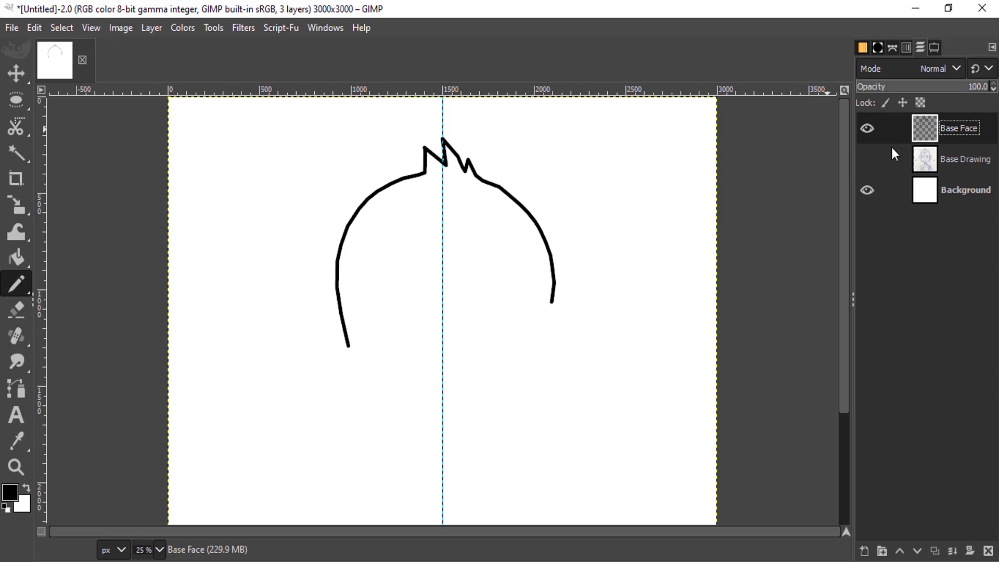
key(ctrl+z)
key(ctrl+z)
key(ctrl+z)
key(ctrl+z)
key(ctrl+z)
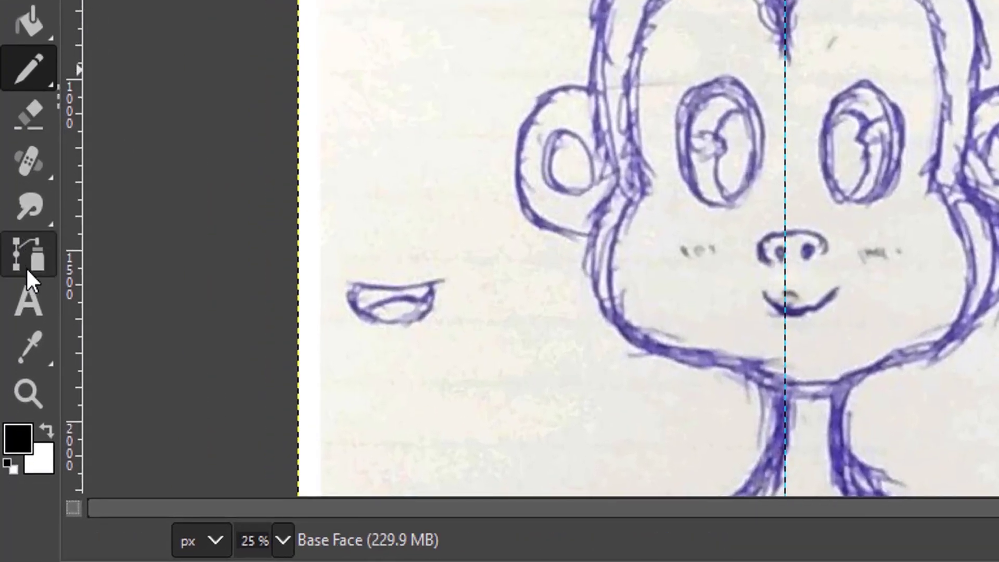
Try tracing the head outline with the Paths tool, from beside the left ear over the hair spikes to the upper right side
click(27, 267)
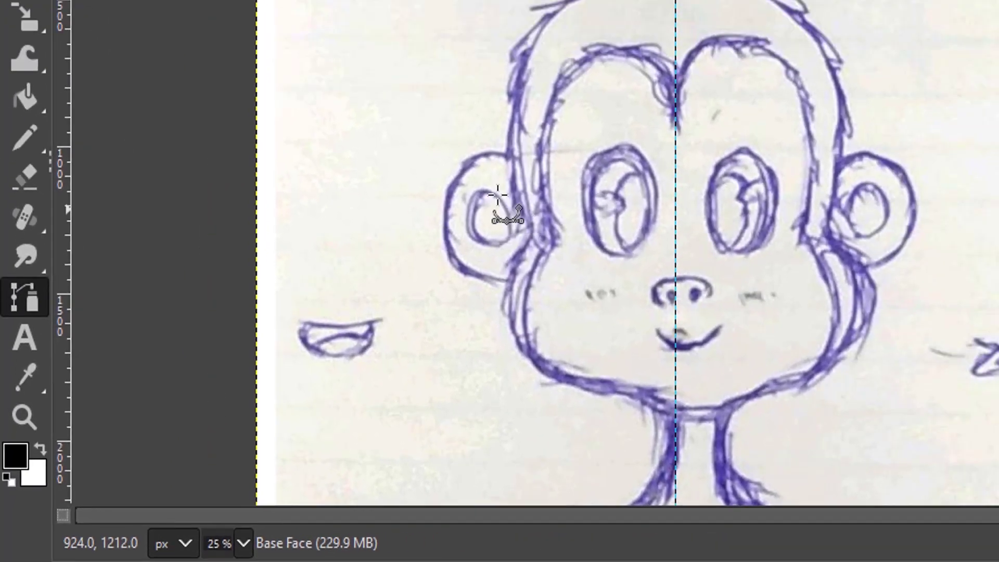
click(348, 345)
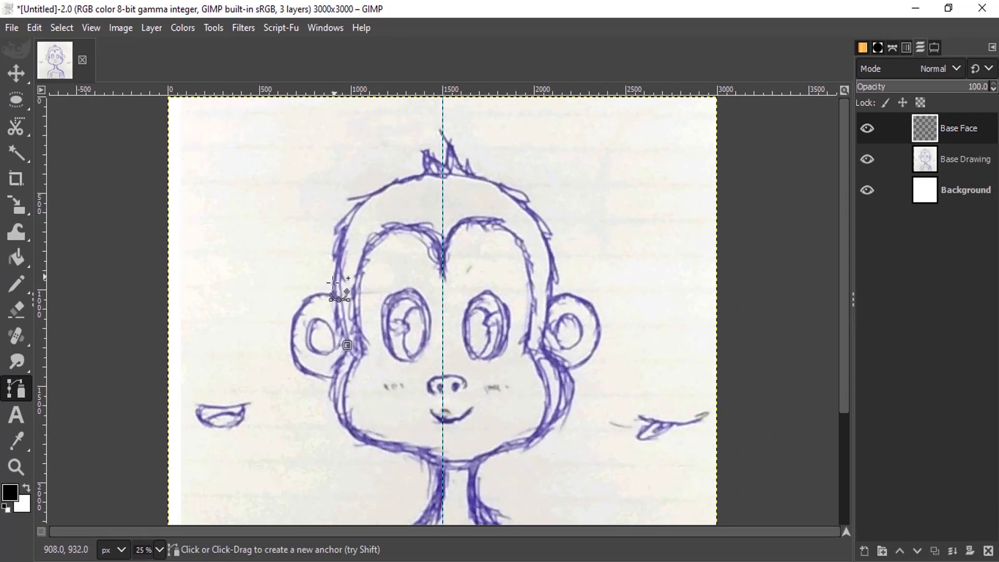
drag(341, 264, 346, 227)
click(375, 191)
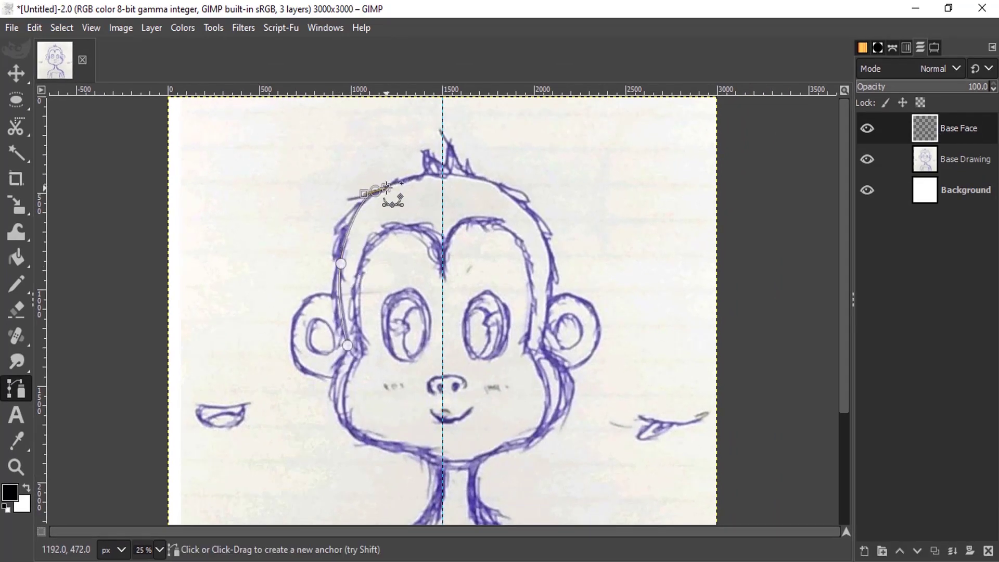
click(417, 178)
click(425, 164)
click(437, 161)
click(450, 153)
click(486, 181)
click(525, 208)
click(546, 232)
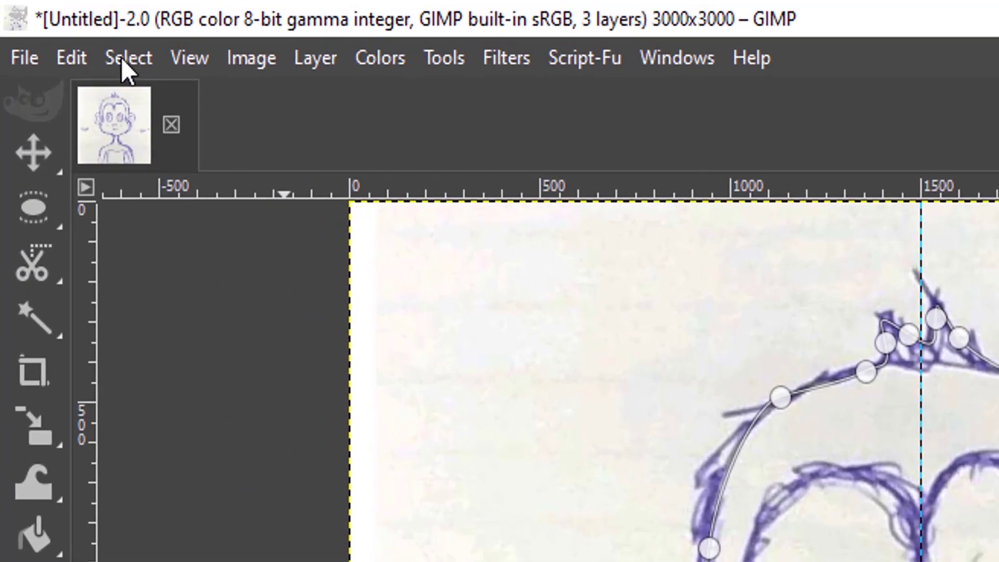
Stroke the head outline path on the Base Face layer using the Pencil as paint tool
click(71, 58)
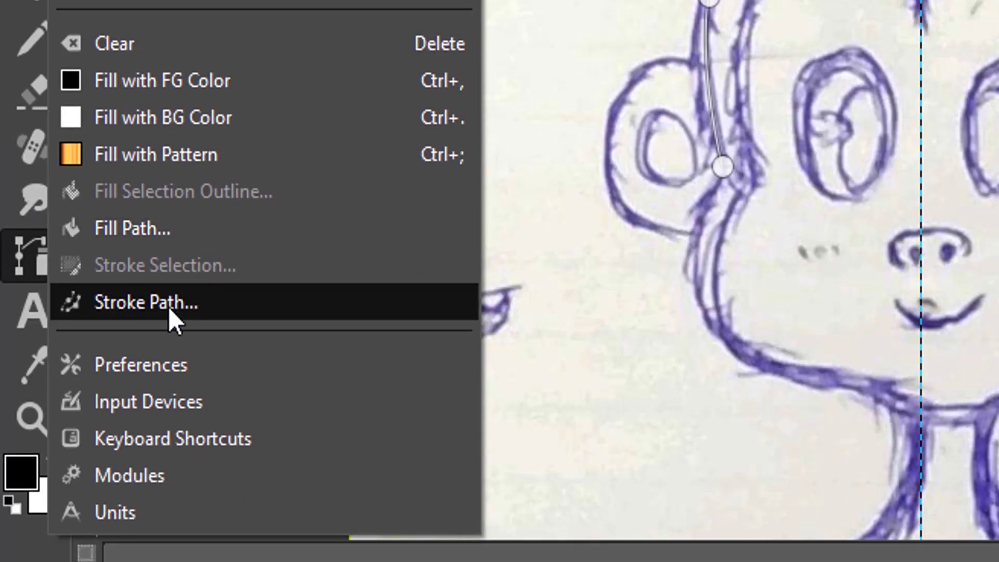
click(168, 307)
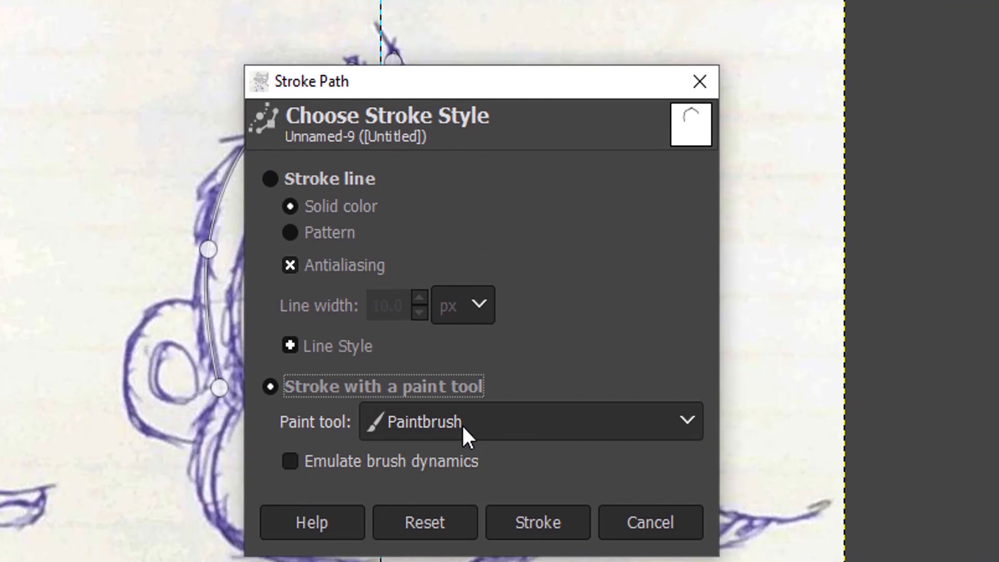
click(461, 424)
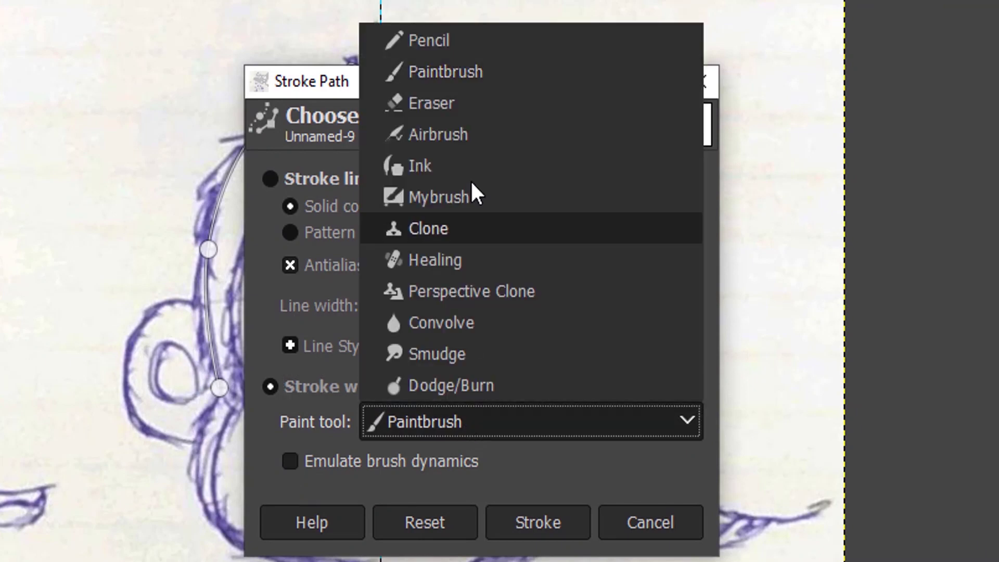
click(489, 37)
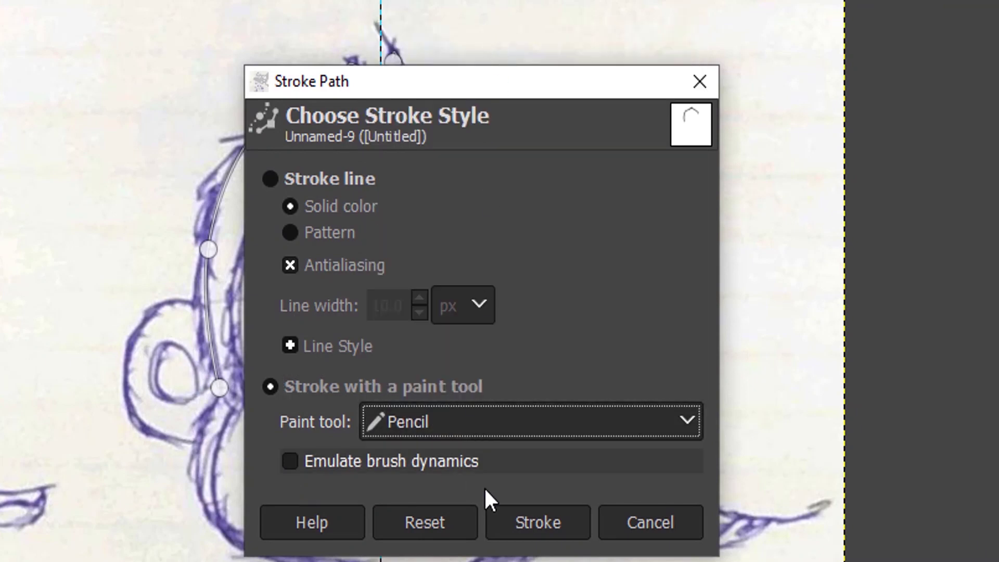
click(543, 522)
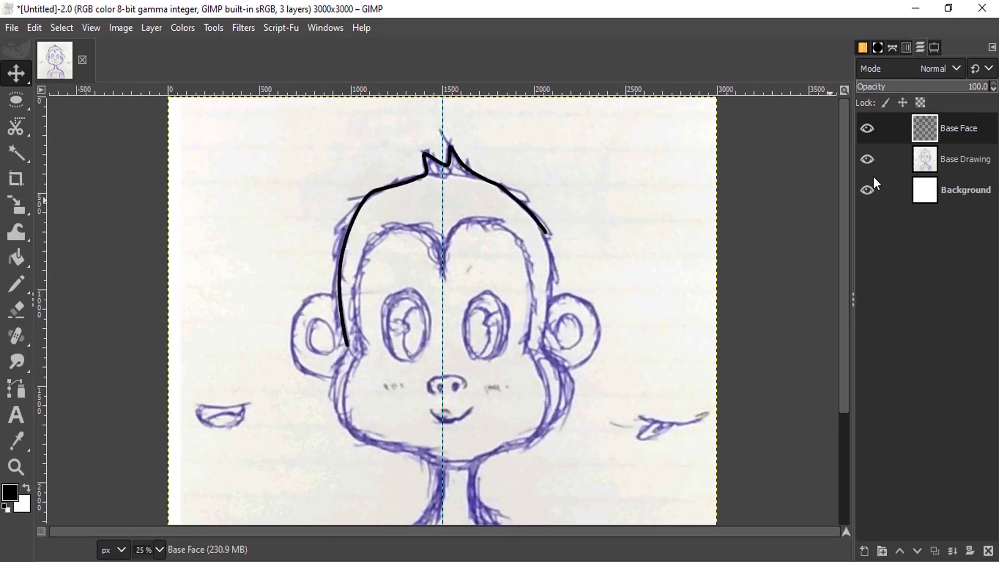
Inspect the stroked outline with the Base Drawing layer hidden, show the sketch again, and hide the Base Face layer
click(865, 162)
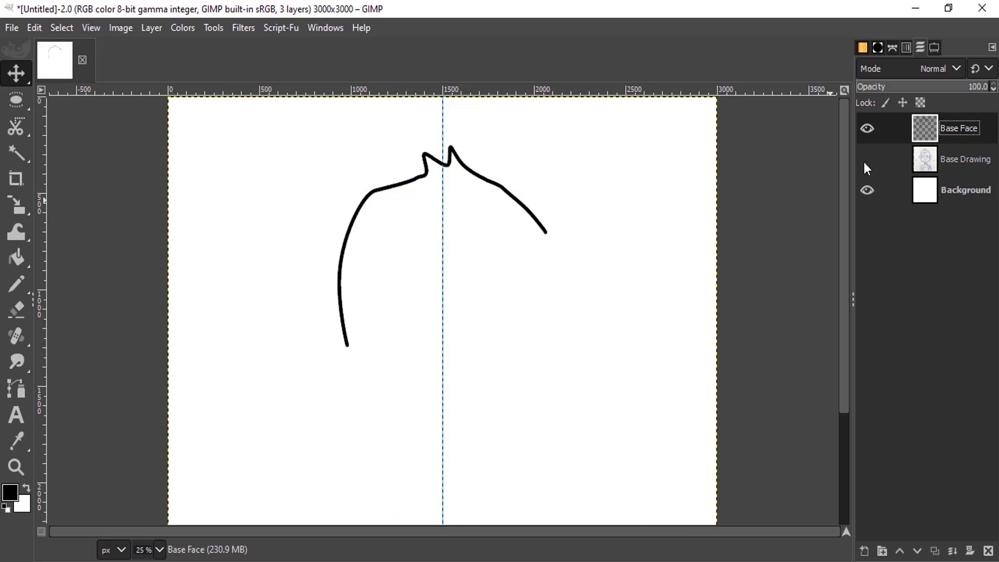
click(864, 162)
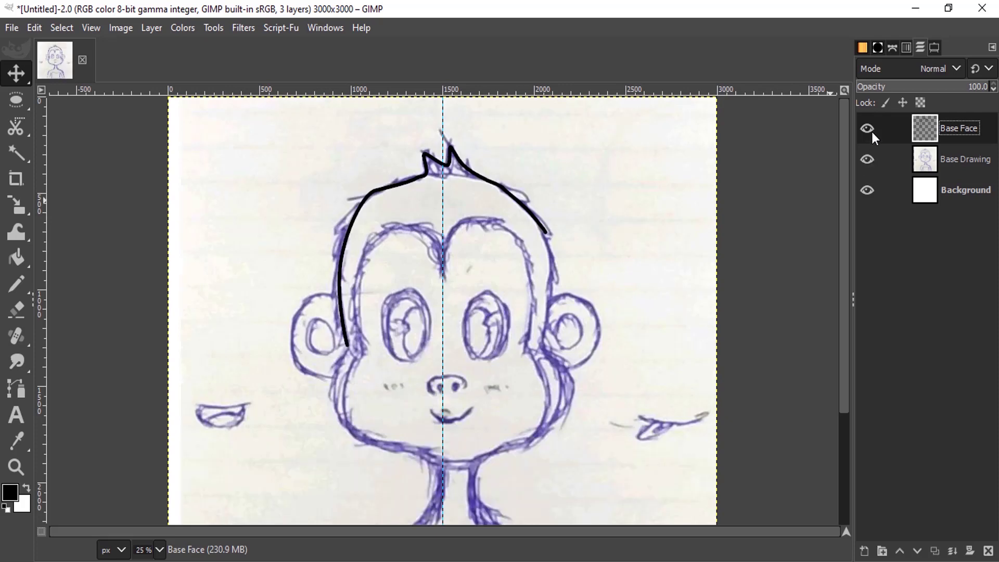
click(868, 130)
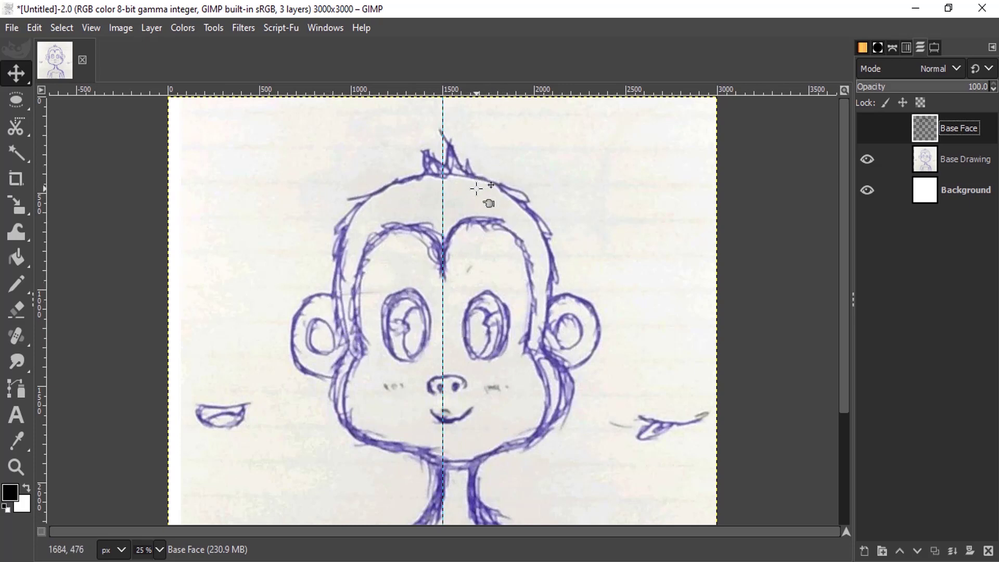
Create an elliptical selection over the head, fitted from the crown to below the nose and between the ears
key(e)
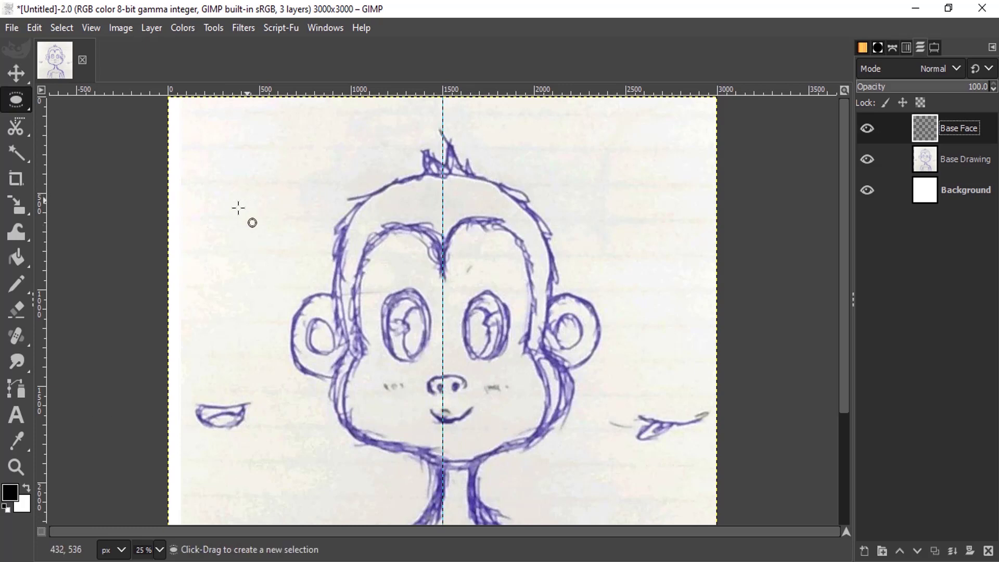
mouse_move(9, 92)
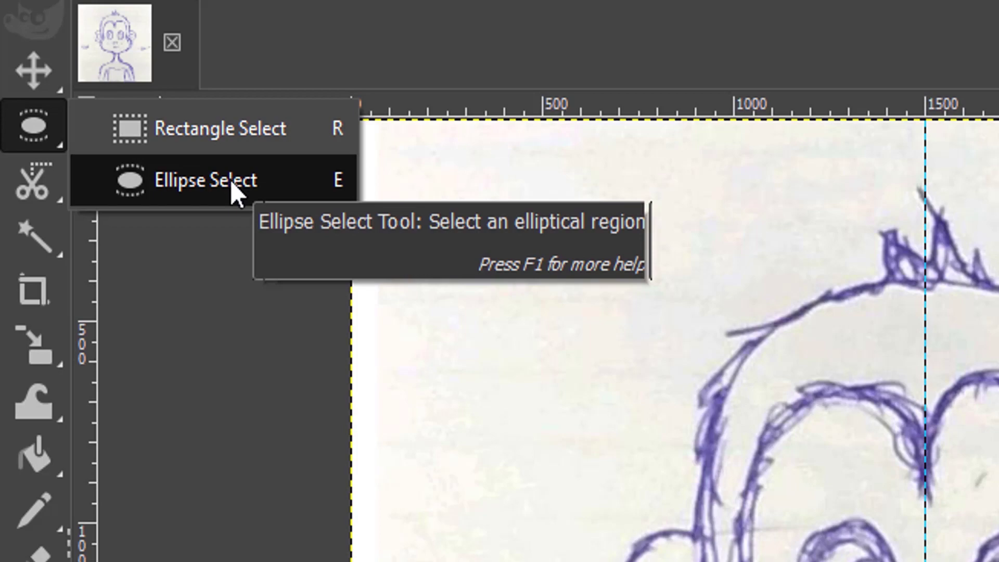
click(230, 180)
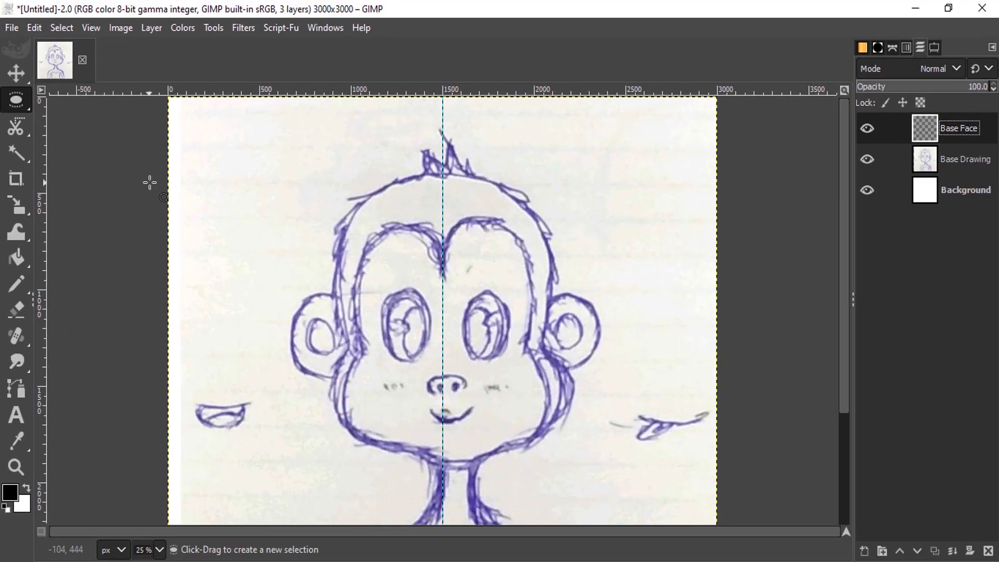
drag(352, 207, 560, 368)
drag(498, 303, 484, 272)
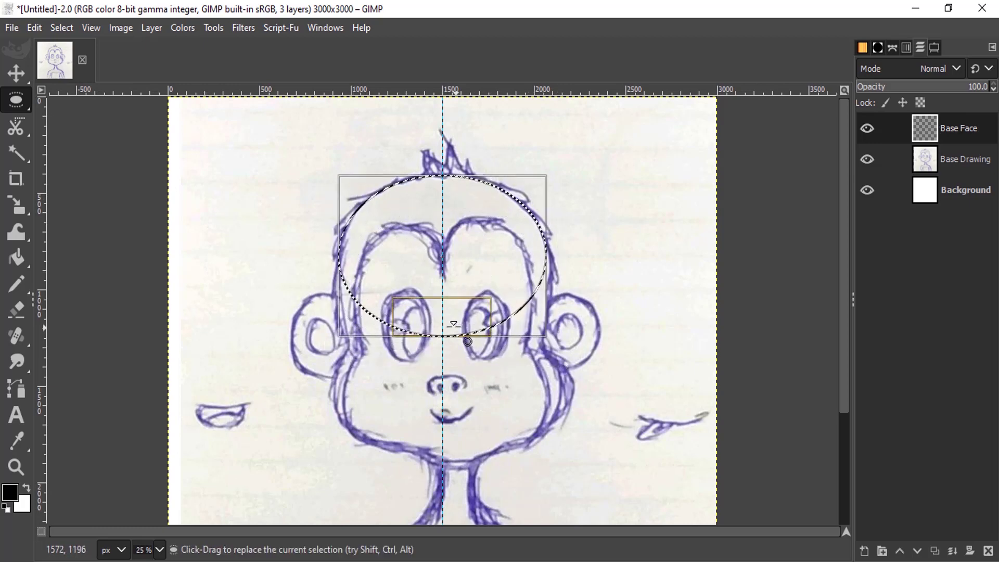
drag(455, 328, 416, 382)
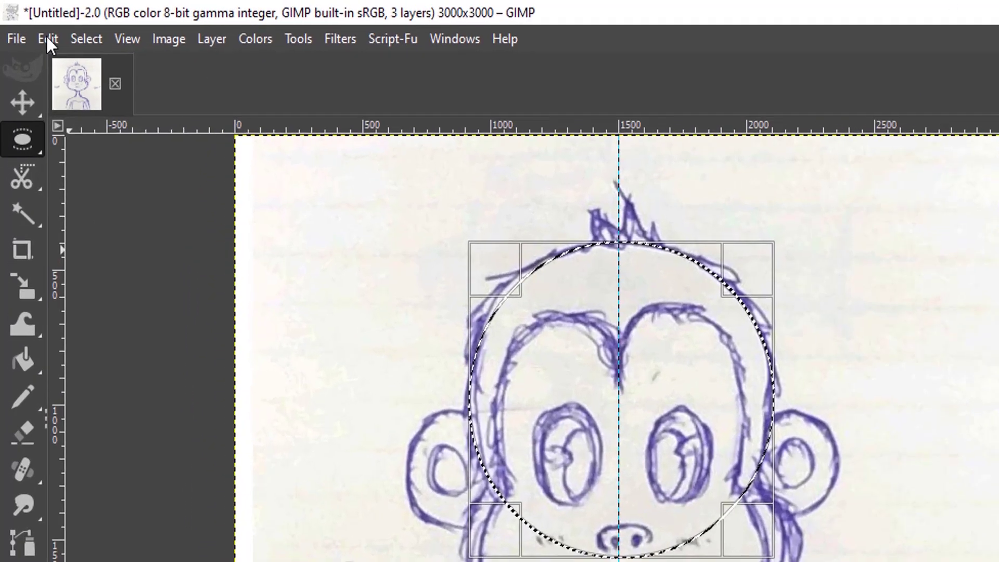
Stroke the head ellipse selection on the Base Face layer using the Pencil as paint tool
click(48, 39)
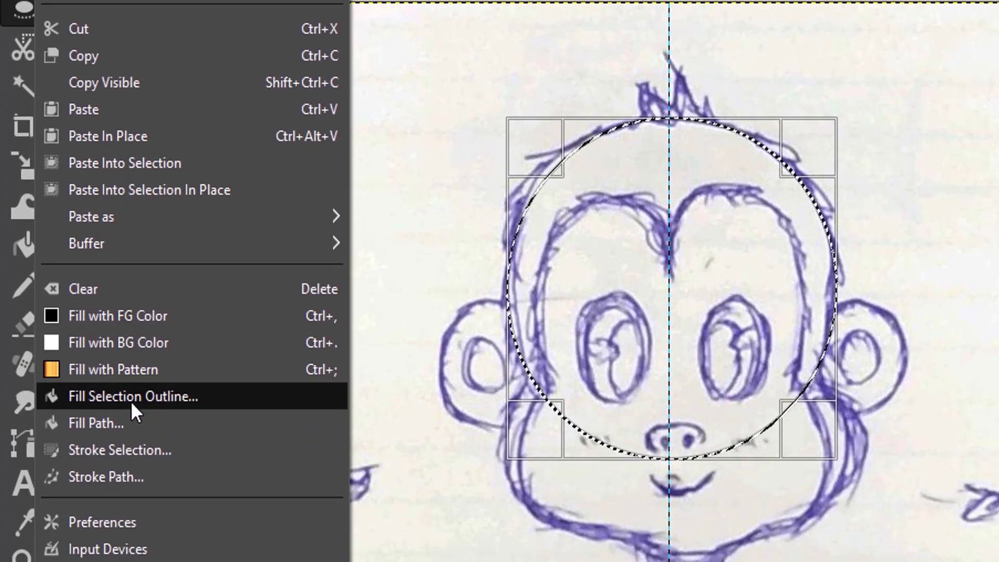
click(139, 453)
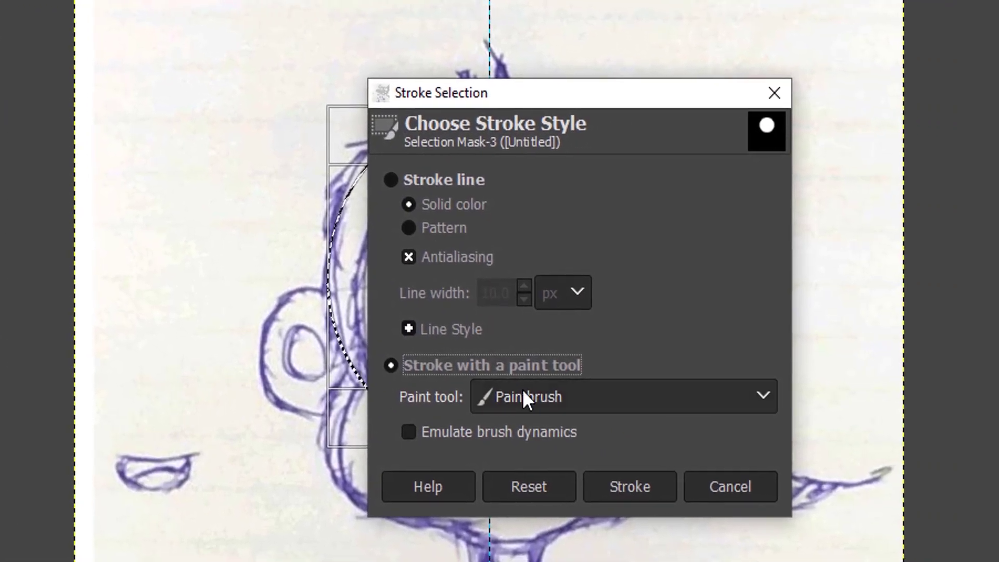
click(513, 395)
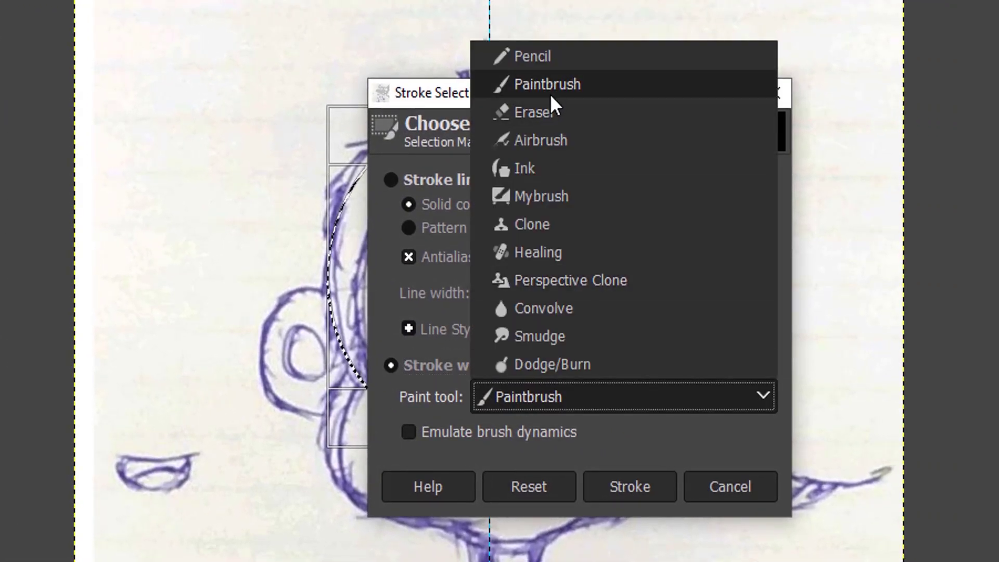
click(557, 58)
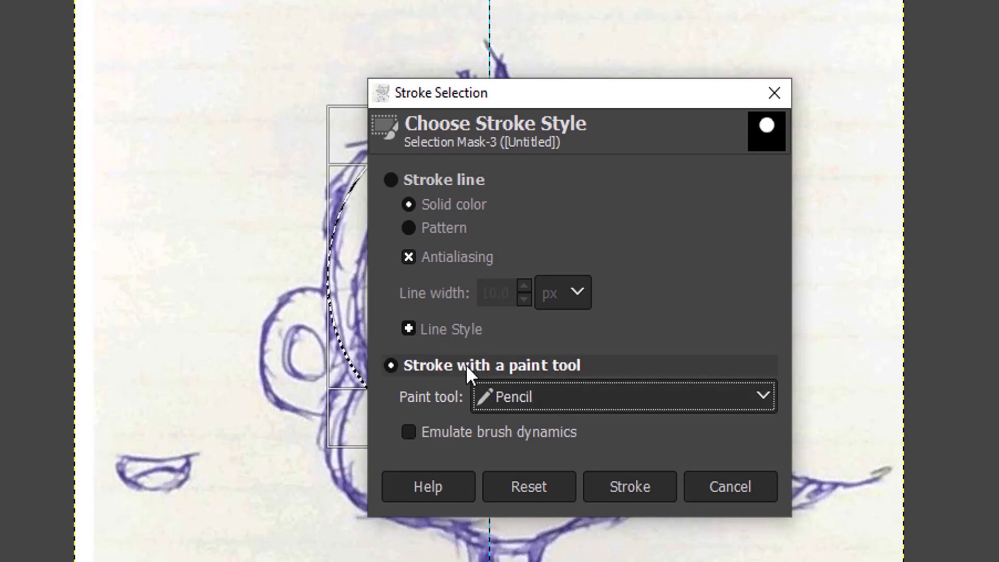
click(635, 486)
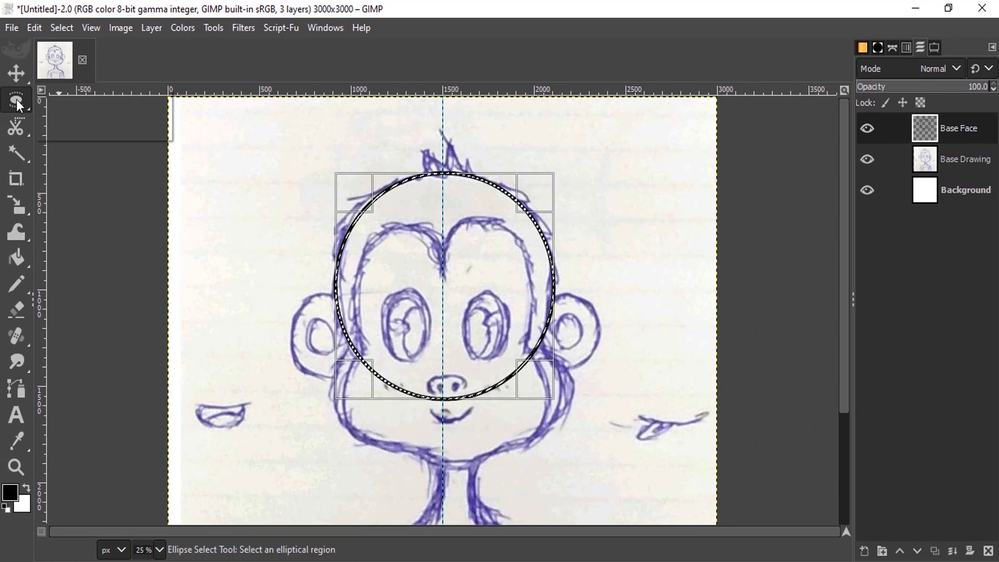
Add a transparent 3000 × 3000 px layer above Base Face and clear the ellipse selection
click(16, 100)
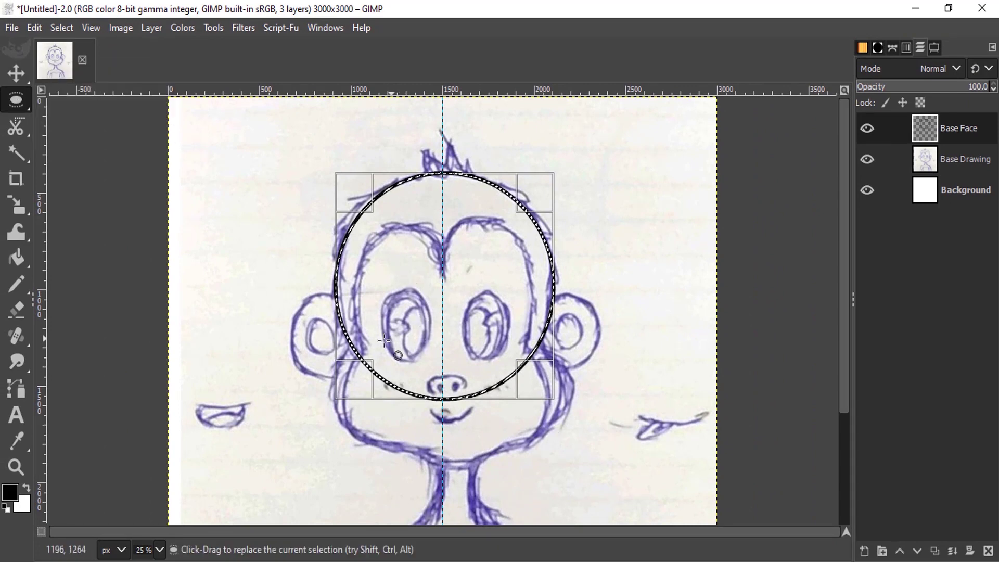
scroll(384, 341, down, 3)
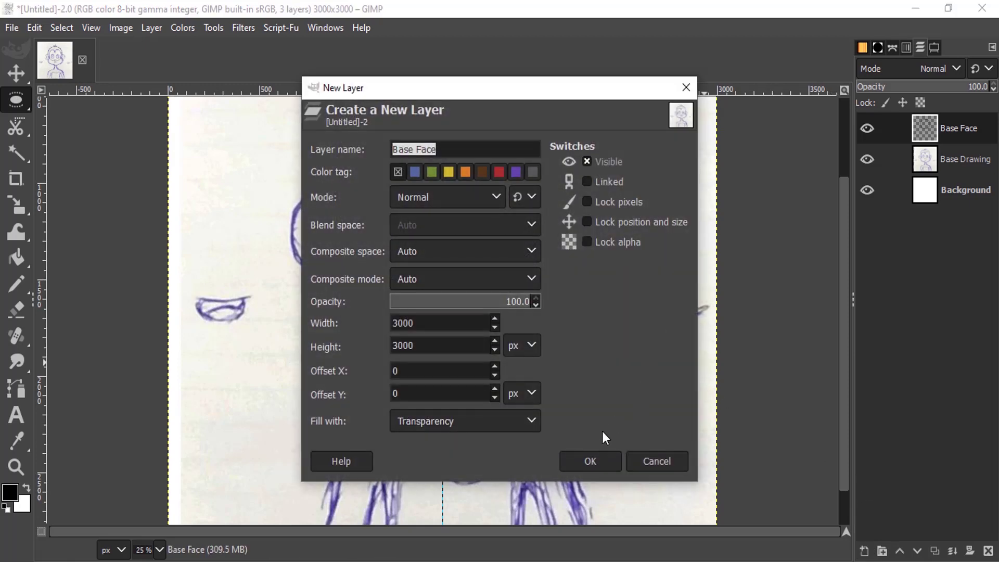
click(597, 460)
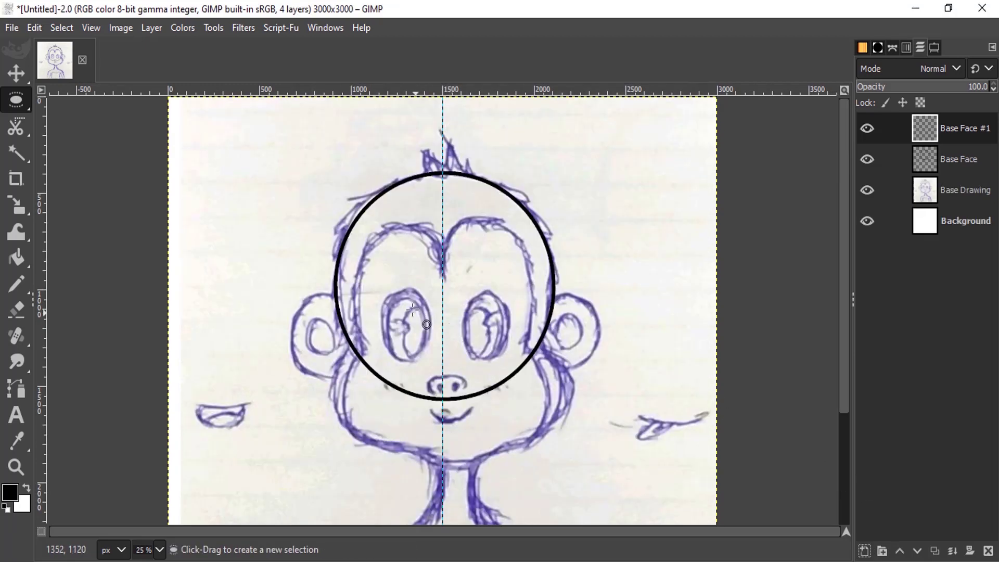
click(60, 27)
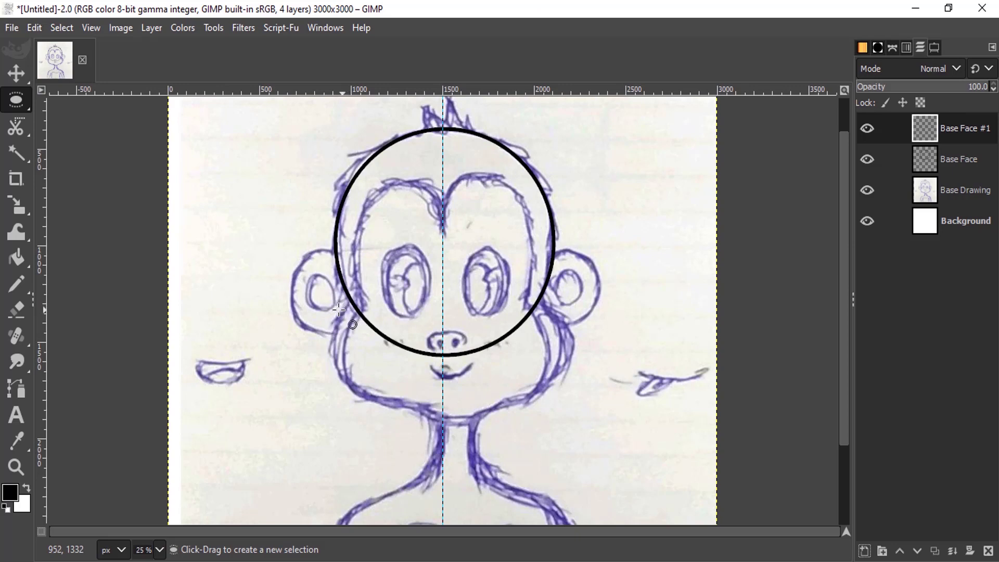
Create an elliptical selection about 1268 px wide around the cheeks and chin, with its upper edge extended to the eyes
drag(342, 308, 565, 414)
drag(511, 346, 512, 316)
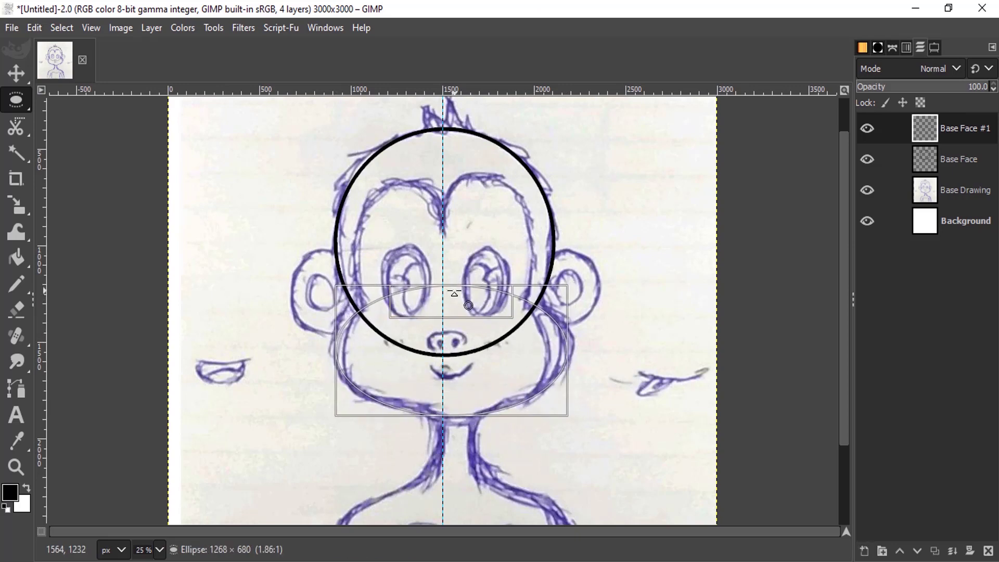
drag(457, 289, 457, 272)
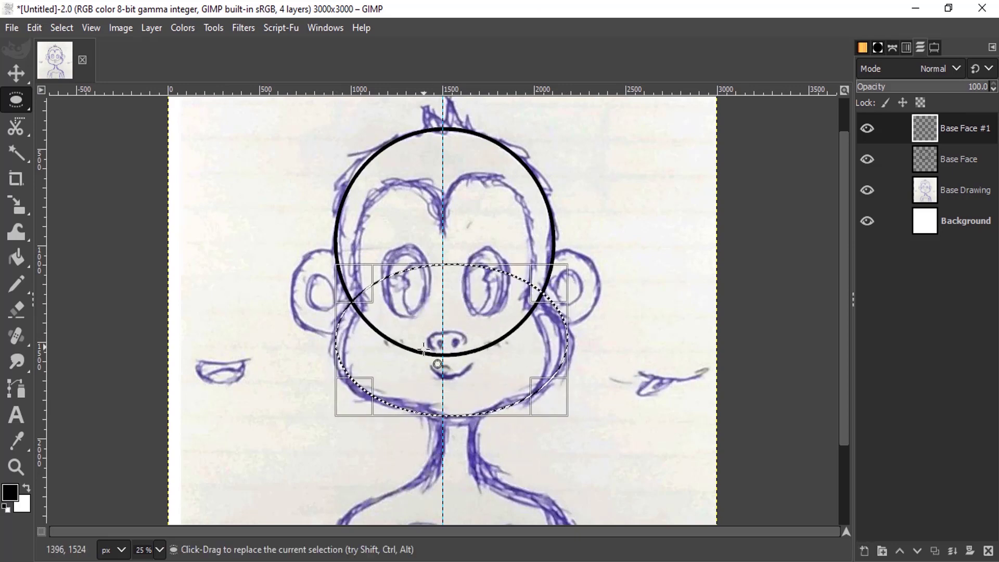
Stroke the cheek ellipse selection with the Pencil on the new top layer, and hide the Base Drawing layer
click(37, 27)
click(76, 395)
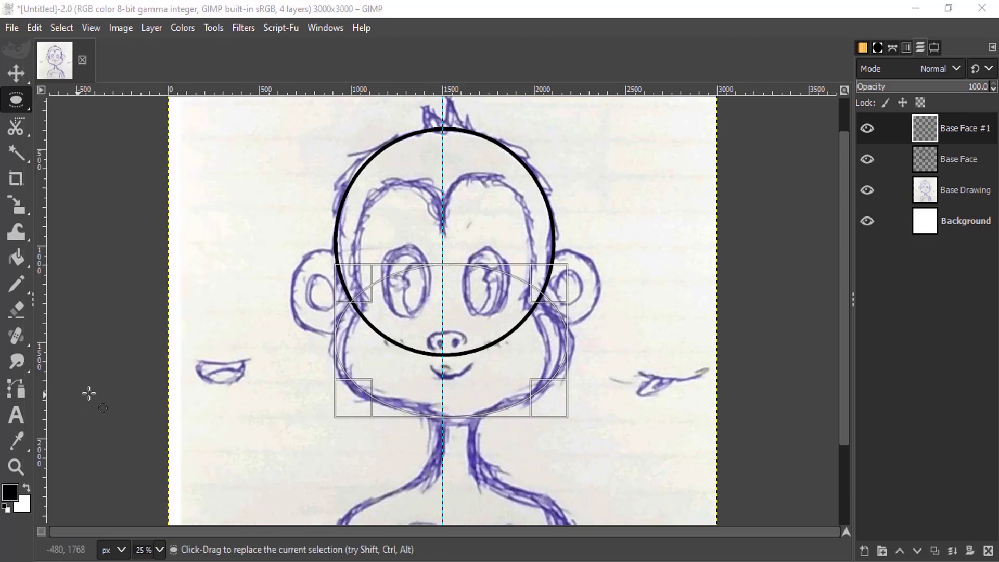
click(496, 369)
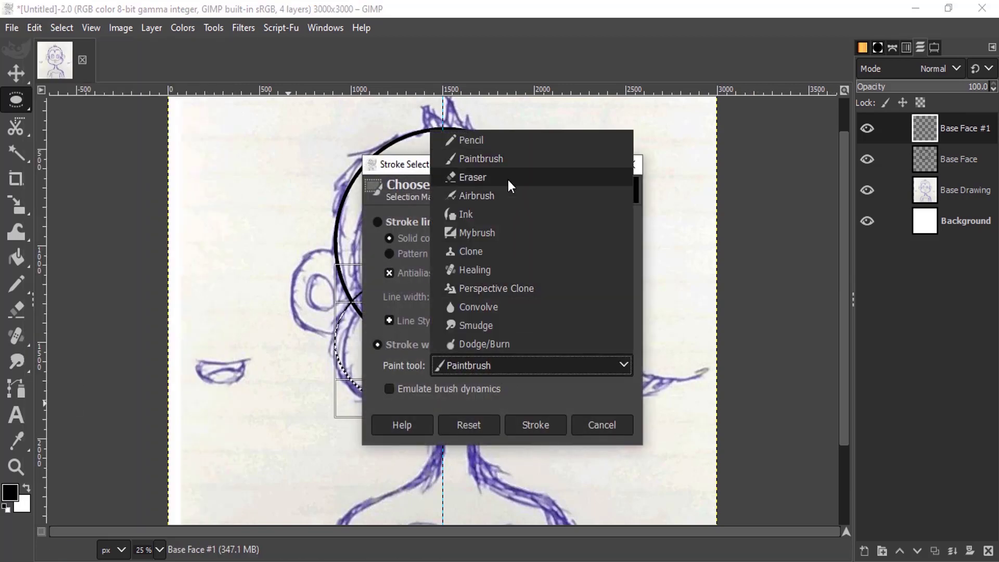
click(501, 137)
click(538, 425)
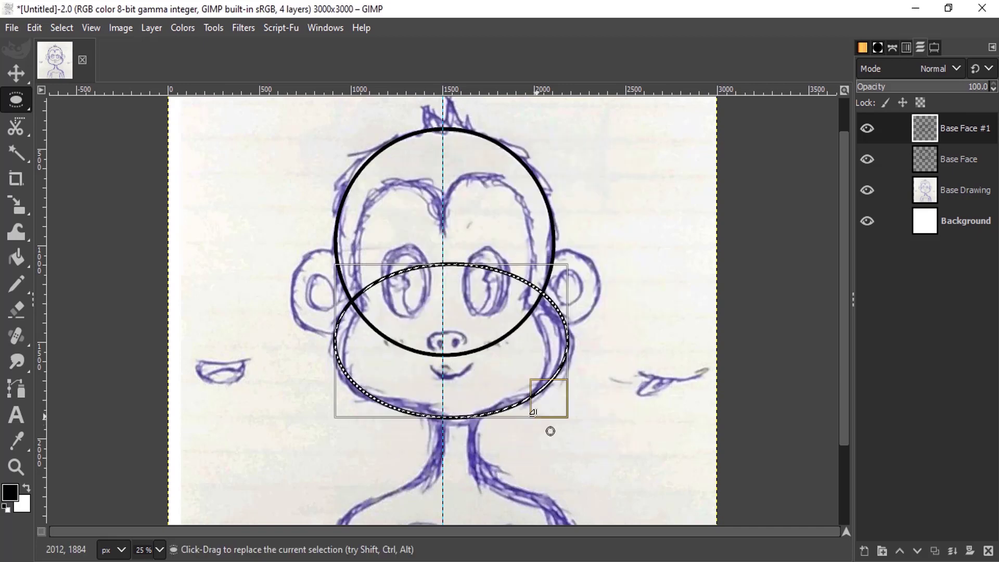
click(867, 190)
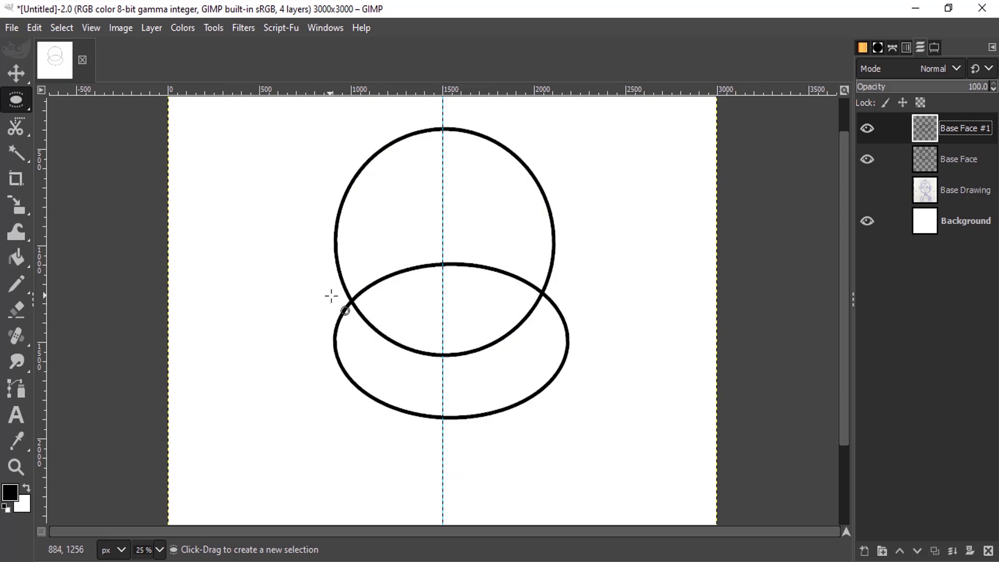
Try vertical guides at the left and right edges of the lower ellipse, and undo both guides
drag(44, 267, 332, 283)
drag(44, 312, 570, 311)
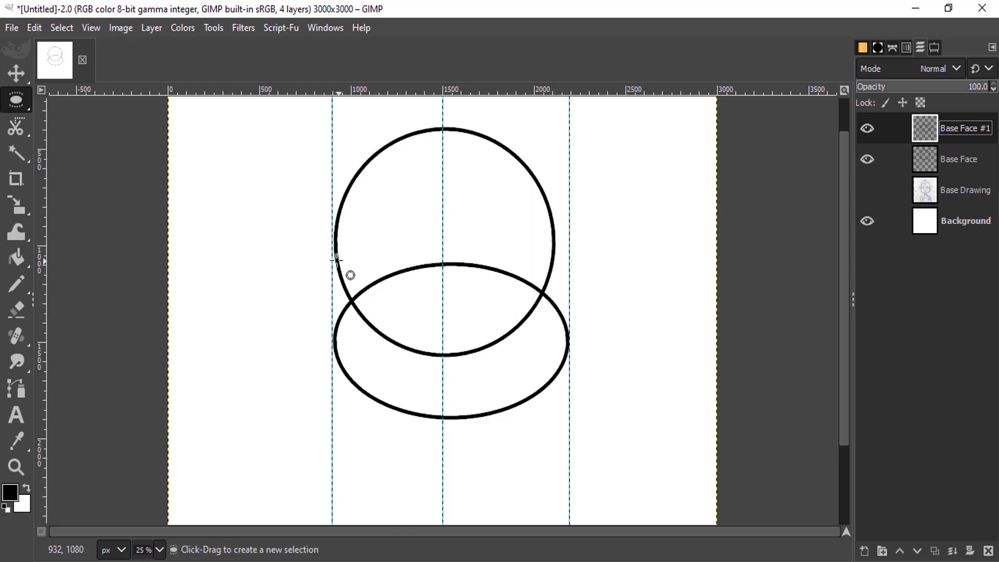
key(ctrl+z)
key(ctrl+z)
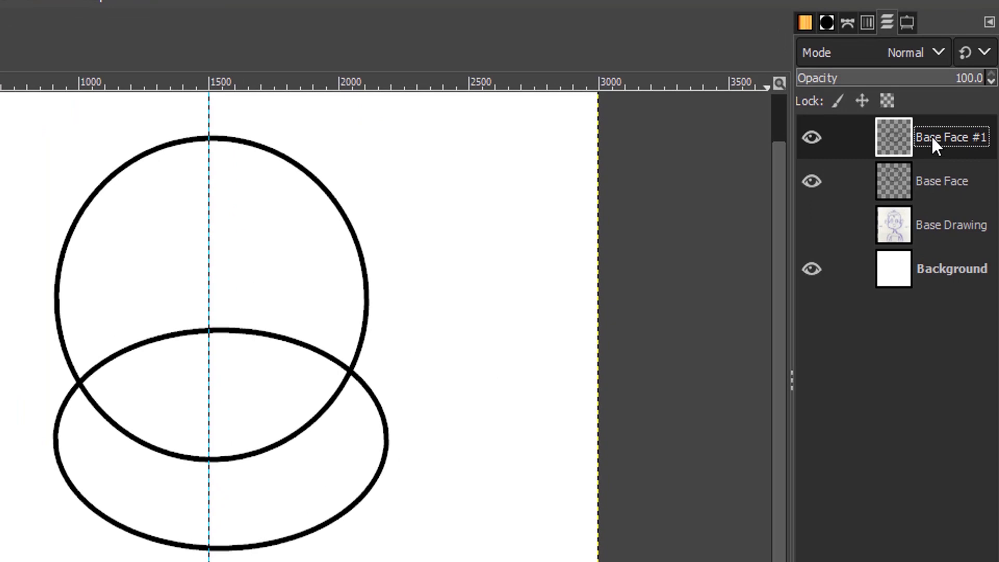
Copy the stroked cheek ellipse from Base Face #1 onto its own new fitted layer, and delete Base Face #1
right_click(931, 141)
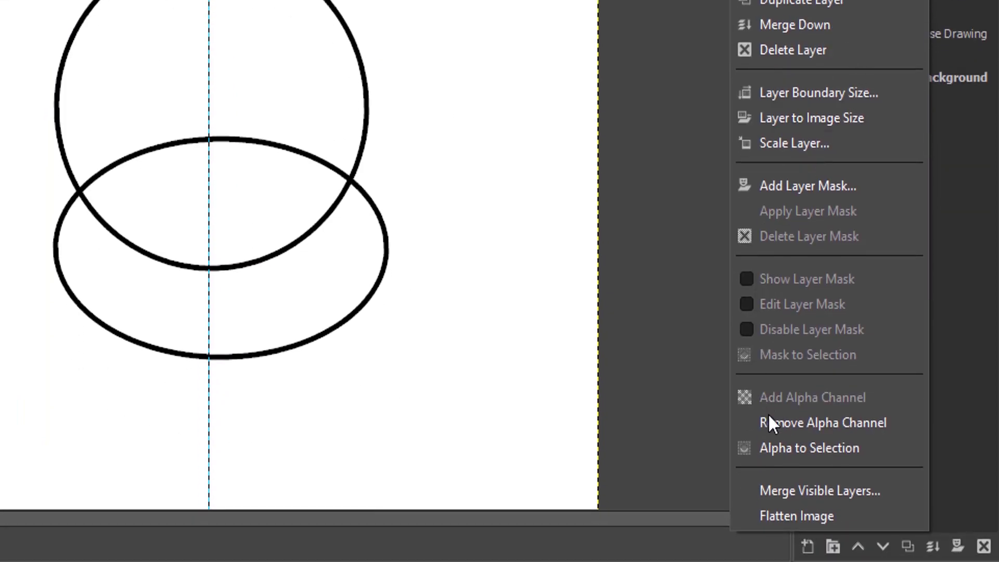
click(769, 446)
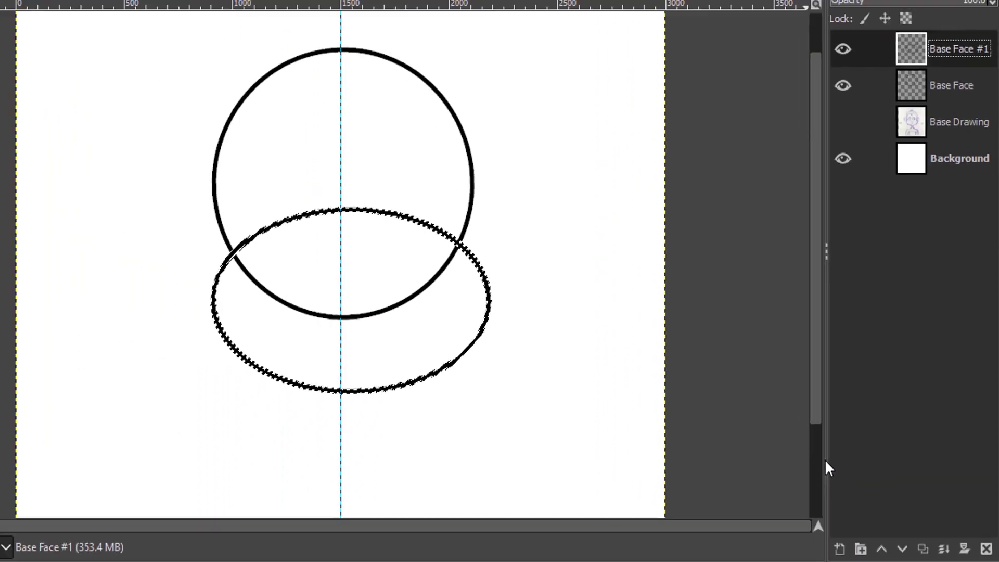
key(ctrl+c)
key(ctrl+v)
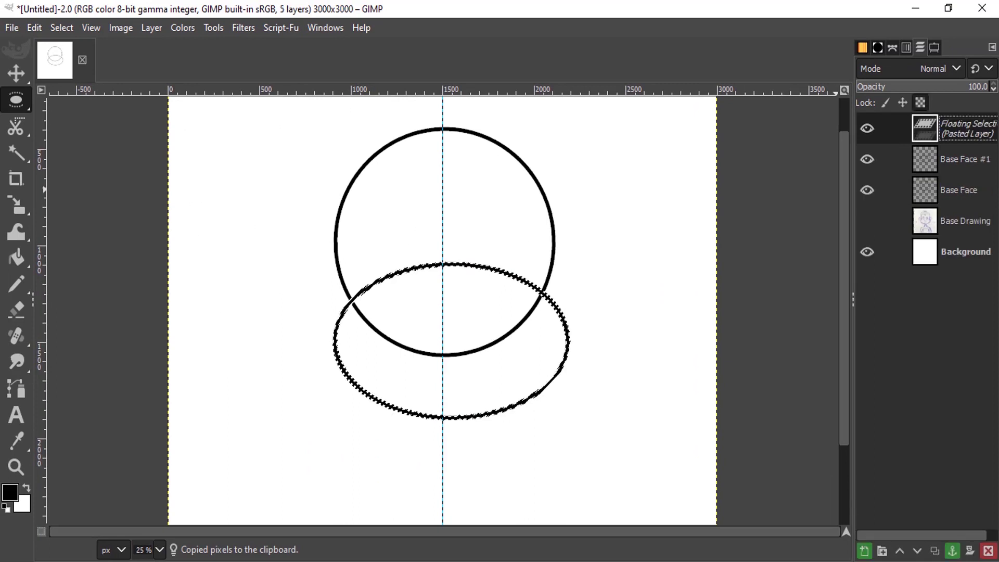
click(866, 552)
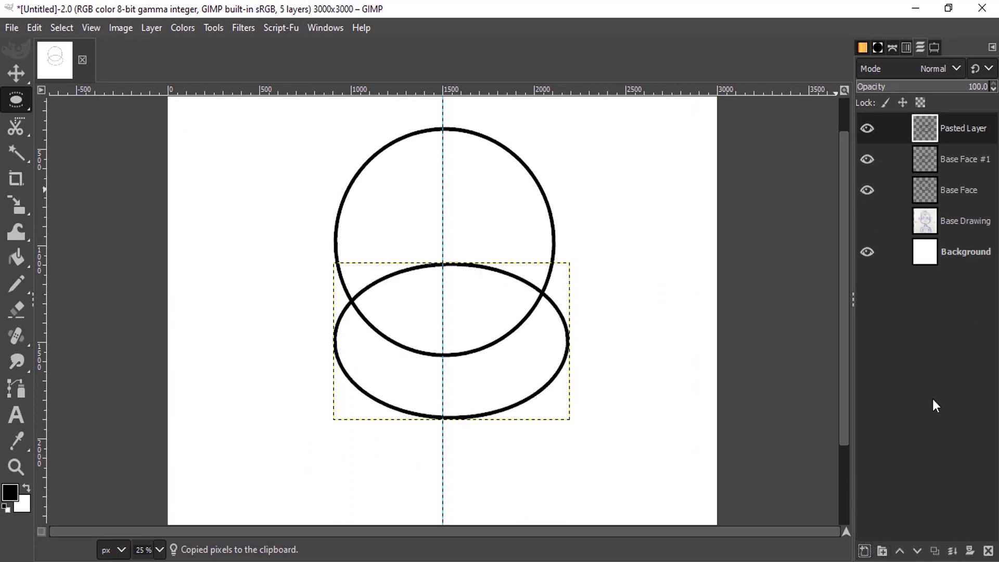
click(965, 163)
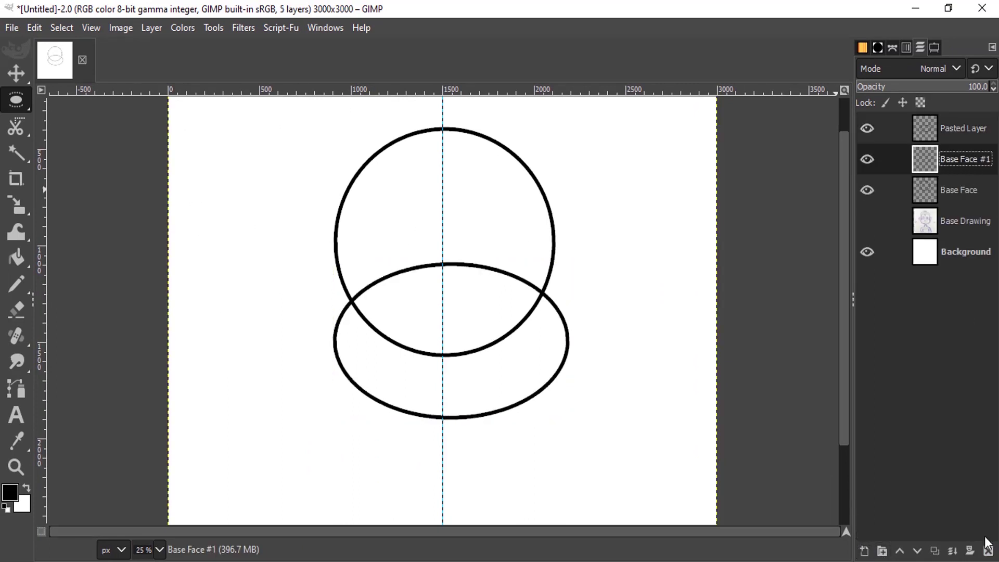
click(989, 551)
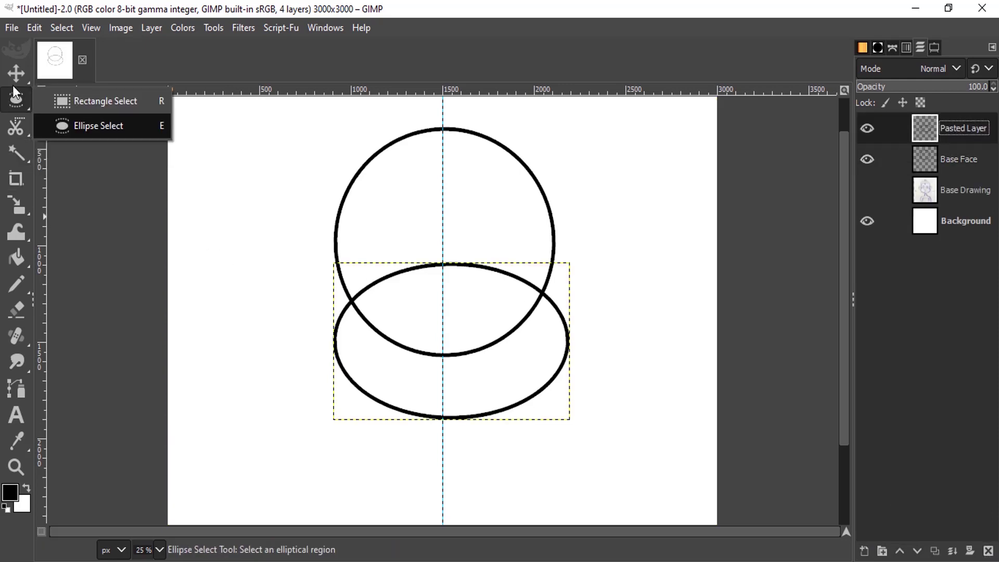
Centre the pasted cheek ellipse layer horizontally relative to the image with the Align tool
mouse_move(16, 73)
click(78, 107)
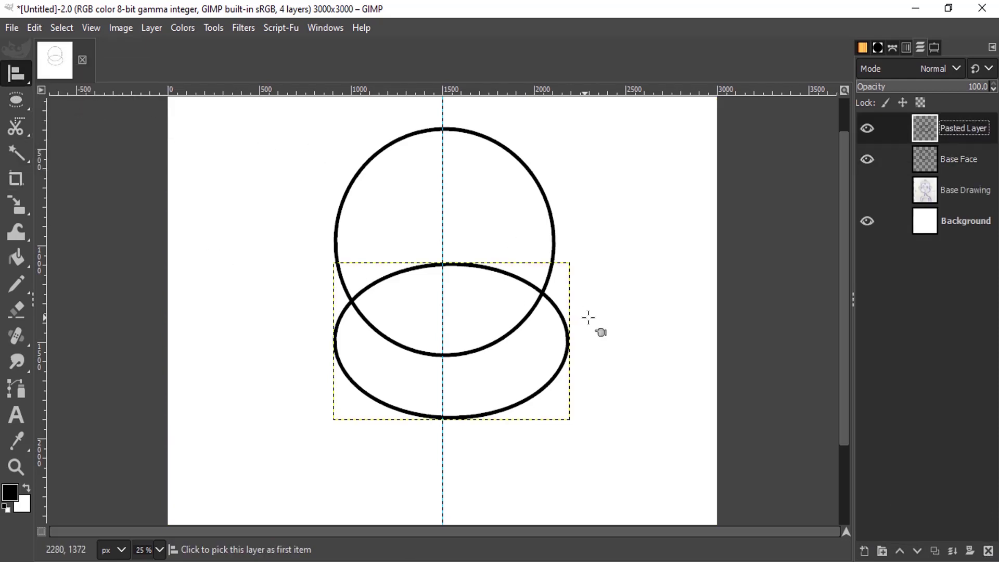
click(568, 287)
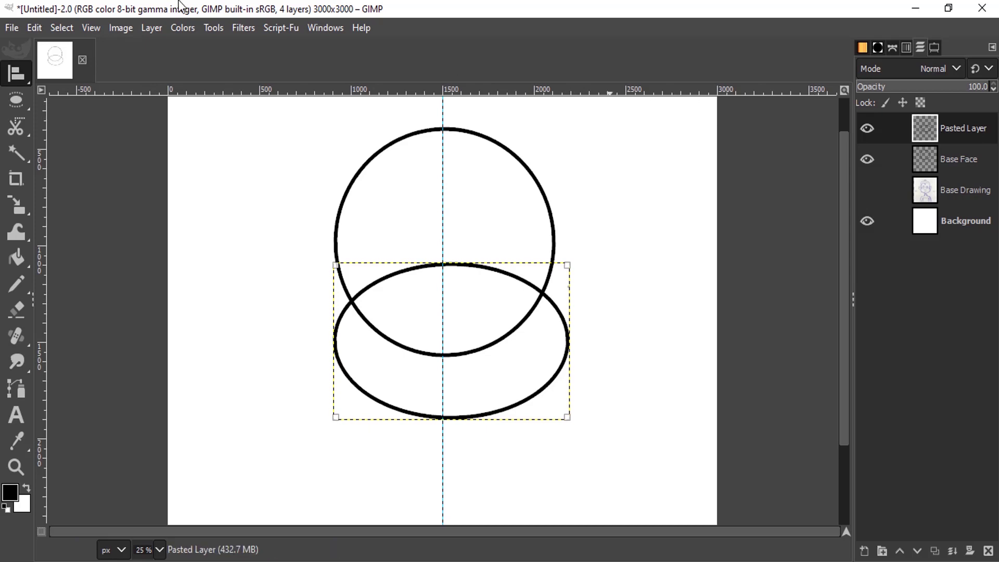
click(863, 47)
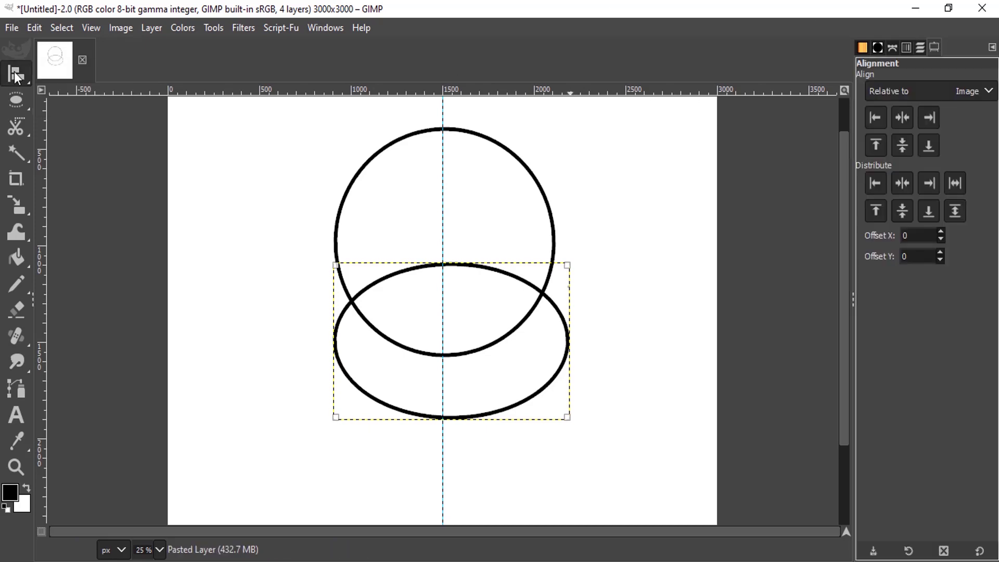
click(903, 117)
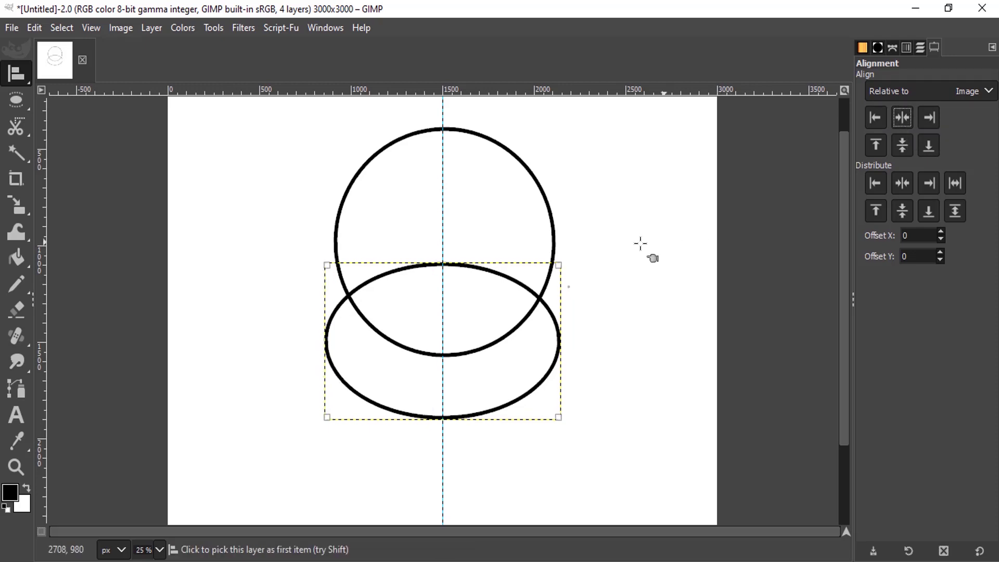
Show the Base Drawing layer and create a flat elliptical selection about 390 px wide over the sketch's chin
key(ctrl+l)
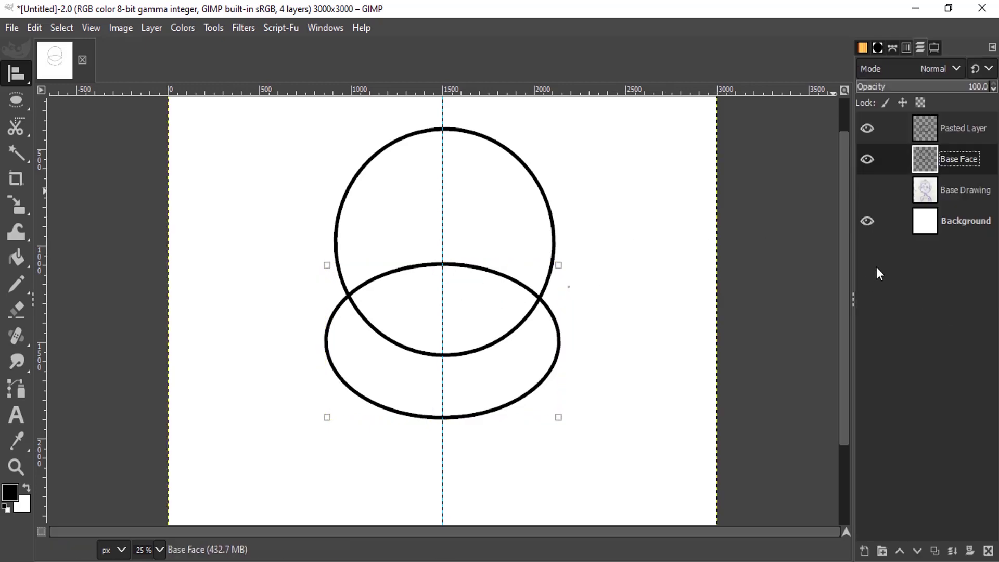
click(867, 190)
scroll(468, 334, down, 2)
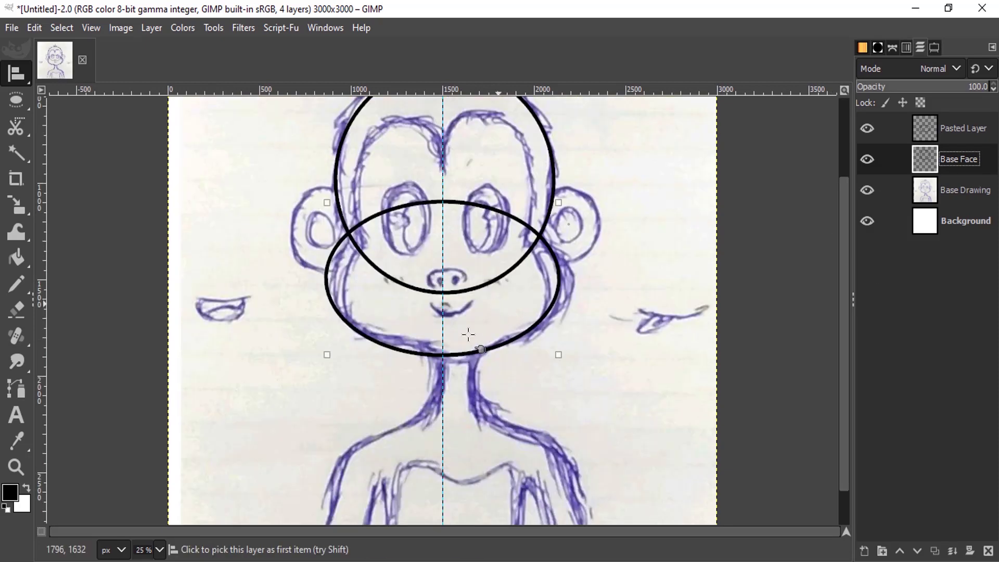
scroll(419, 355, up, 2)
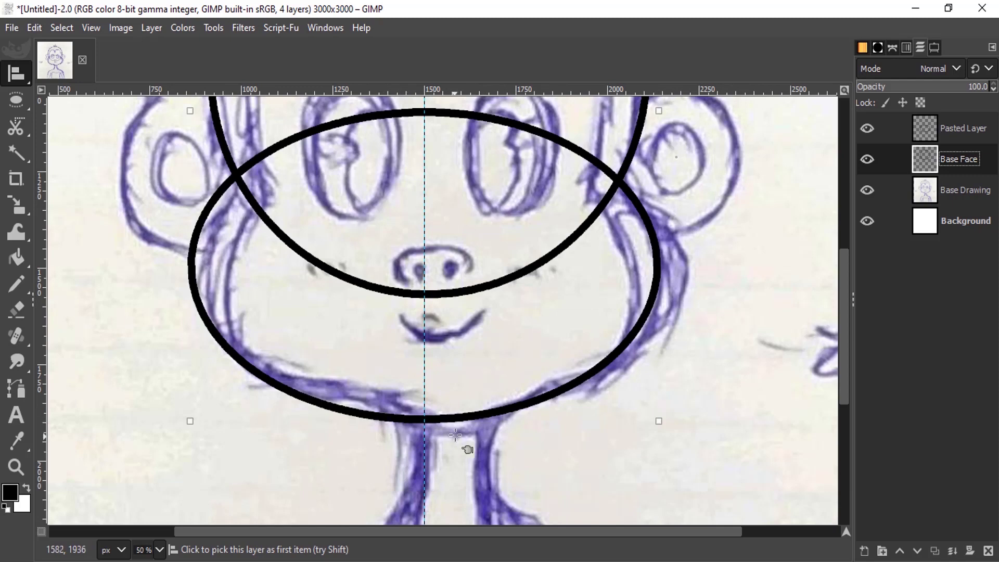
drag(508, 297, 509, 291)
scroll(508, 297, down, 1)
click(16, 100)
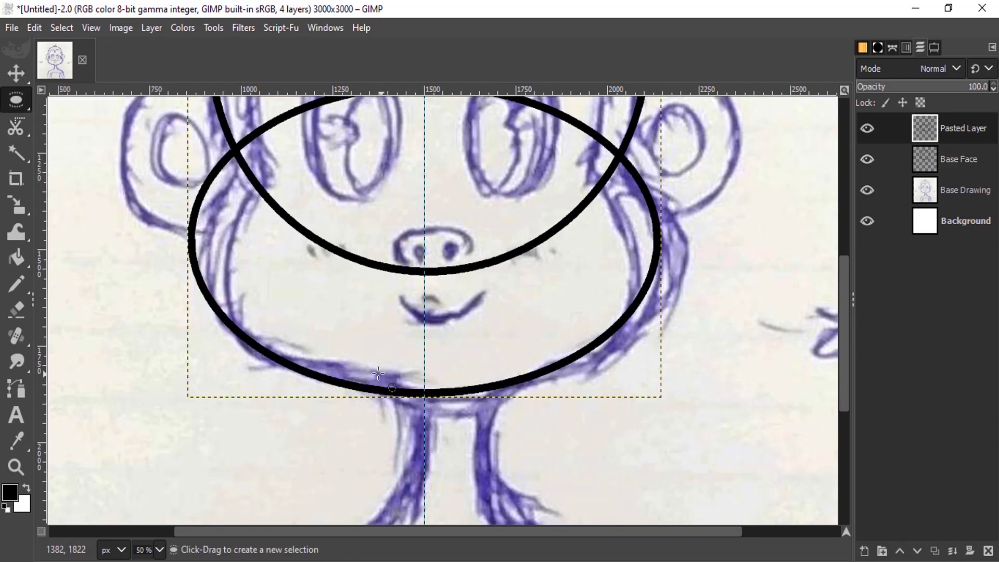
drag(378, 373, 495, 383)
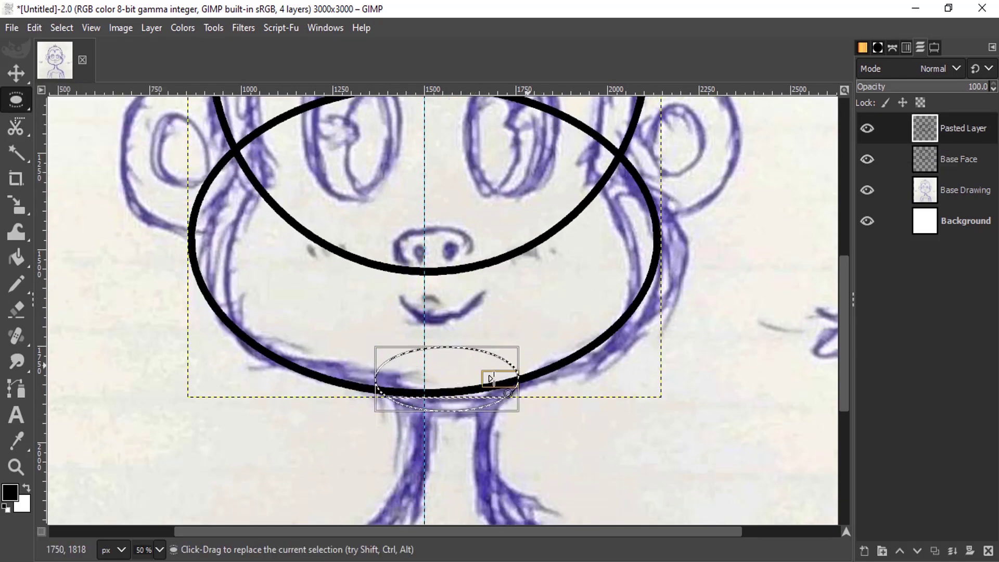
Add a new layer on top, stroke the chin ellipse selection on it, and clear the selection
shift+click(864, 551)
click(35, 27)
click(68, 395)
click(535, 363)
click(468, 158)
click(535, 424)
key(ctrl+shift+a)
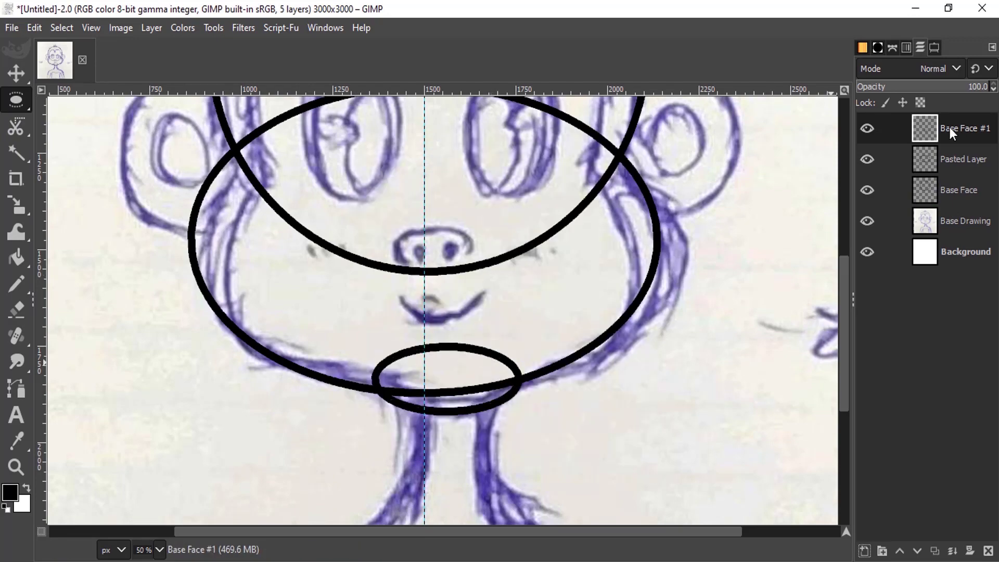
Copy the stroked chin ellipse onto its own new fitted layer and delete the full-size Base Face #1 layer
right_click(954, 130)
click(863, 479)
key(ctrl+c)
key(ctrl+v)
click(864, 551)
click(961, 164)
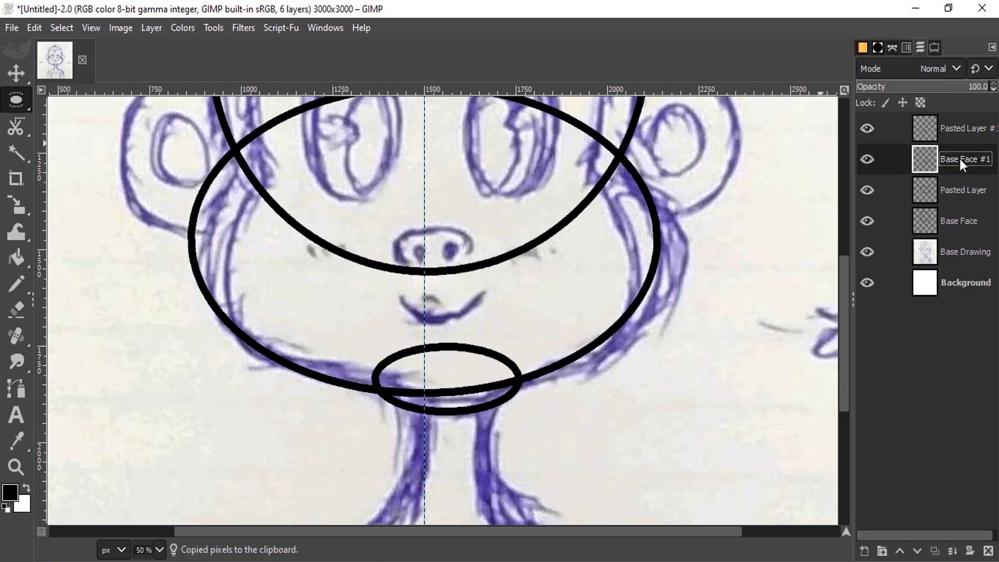
click(988, 551)
Centre the pasted chin ellipse layer horizontally relative to the image with the Align tool
mouse_move(15, 73)
click(88, 104)
click(920, 47)
scroll(494, 327, up, 3)
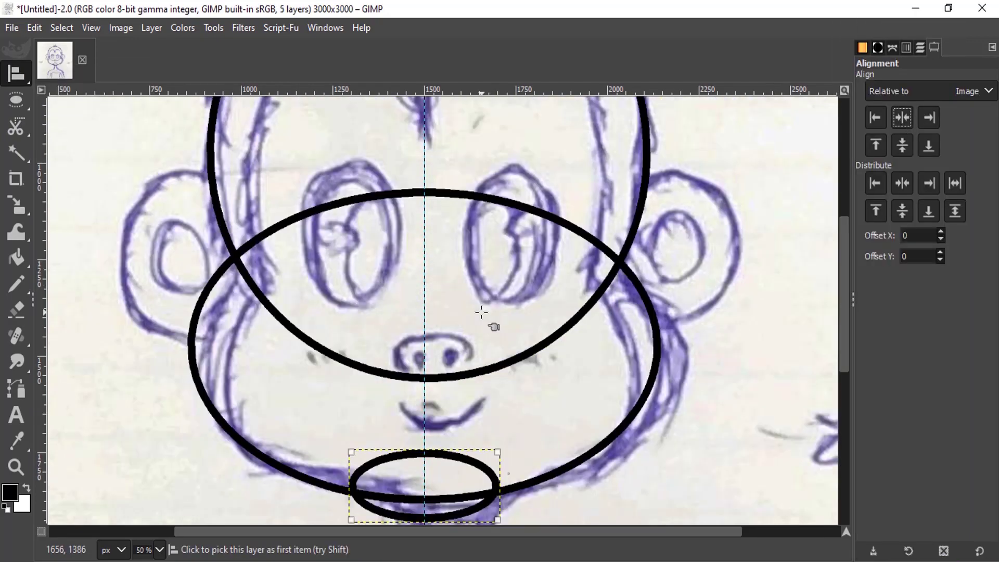
scroll(494, 327, down, 3)
click(920, 47)
scroll(520, 312, up, 8)
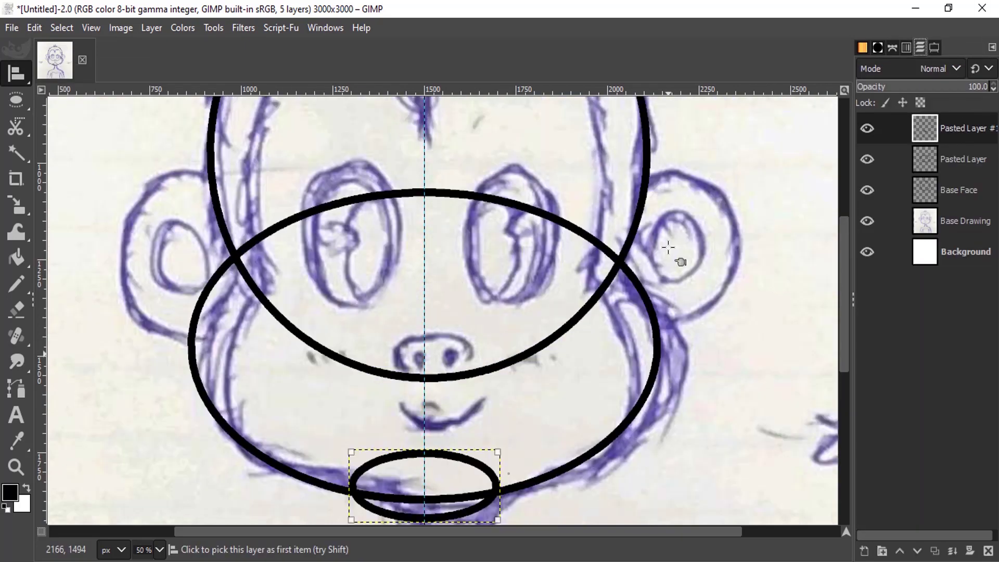
Hide Base Drawing and, with the Eraser at size 84, remove the head circle's lower arc and the cheek ellipse's upper arc inside the face
click(867, 221)
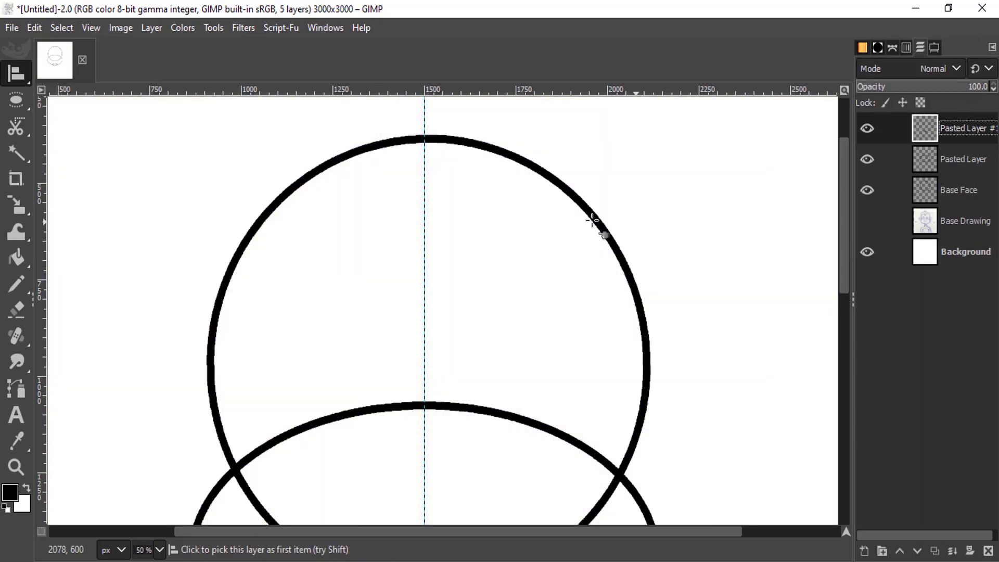
key(minus)
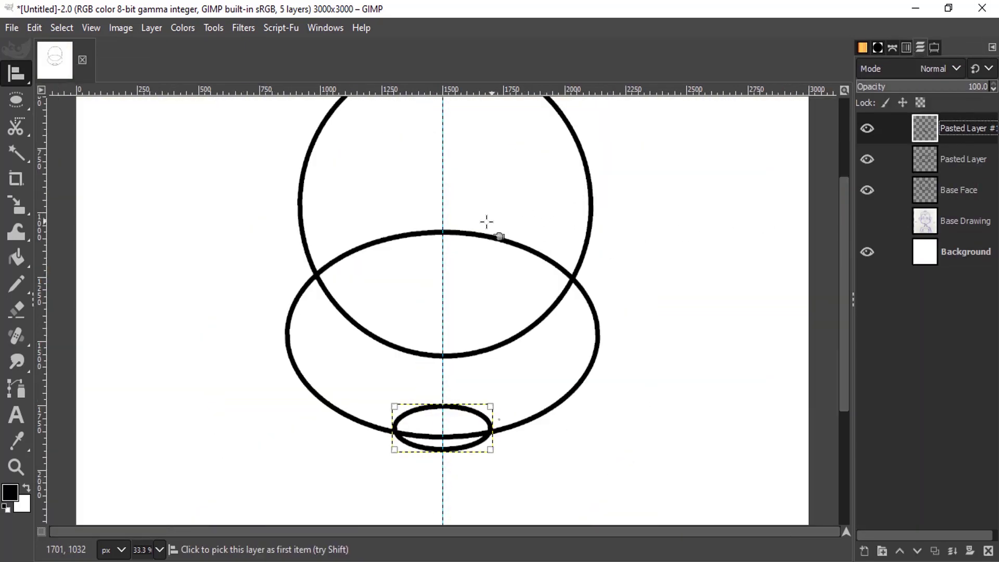
click(17, 310)
scroll(417, 347, up, 3)
click(960, 191)
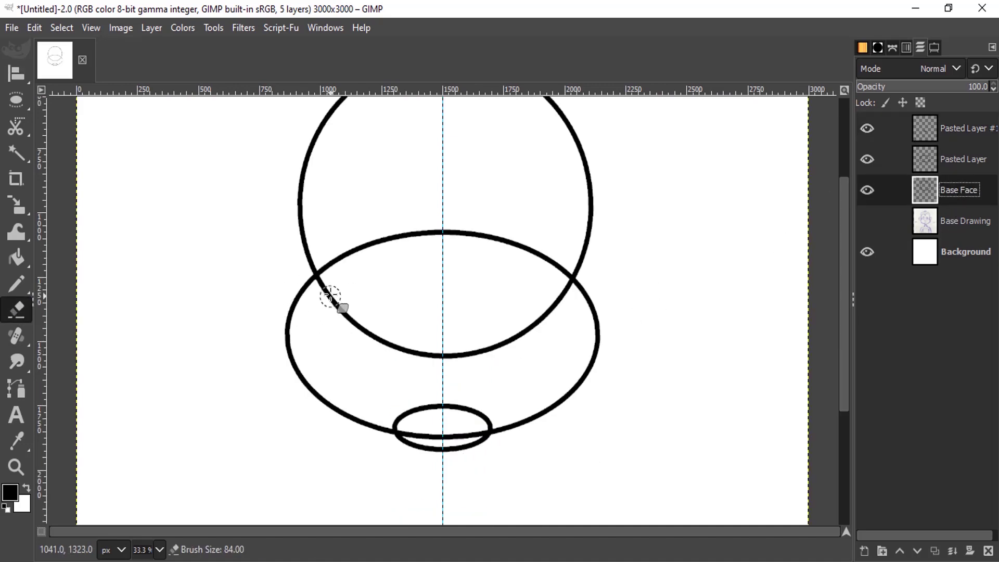
mouse_move(322, 285)
mouse_down()
mouse_move(436, 349)
mouse_move(482, 337)
mouse_move(471, 343)
mouse_move(517, 343)
mouse_move(564, 287)
mouse_move(325, 289)
mouse_move(327, 262)
mouse_move(509, 237)
mouse_move(574, 277)
mouse_up()
click(967, 160)
key(plus)
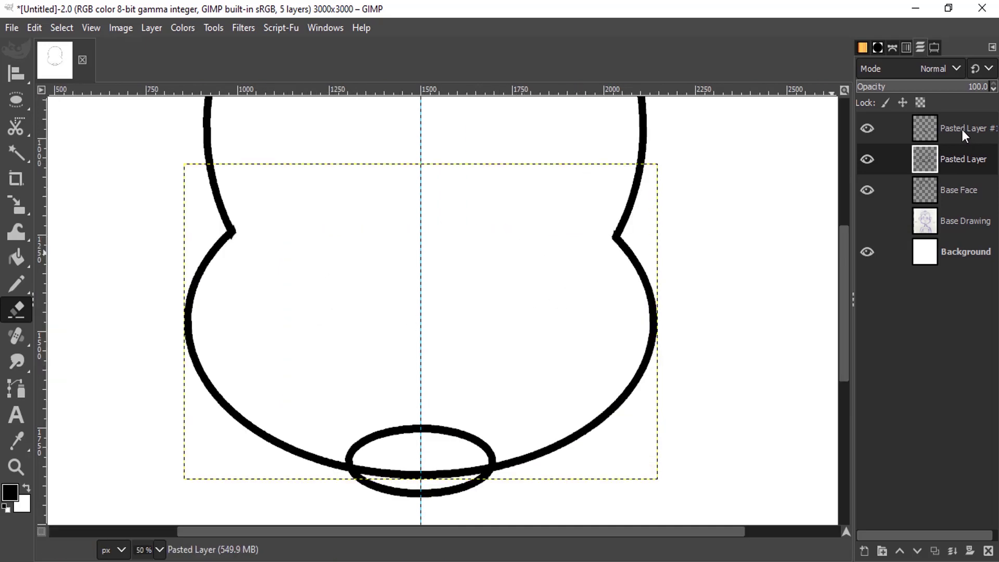
Erase the chin ellipse's upper arc and the part of the cheek ellipse that crosses the chin, each on its own layer
click(962, 129)
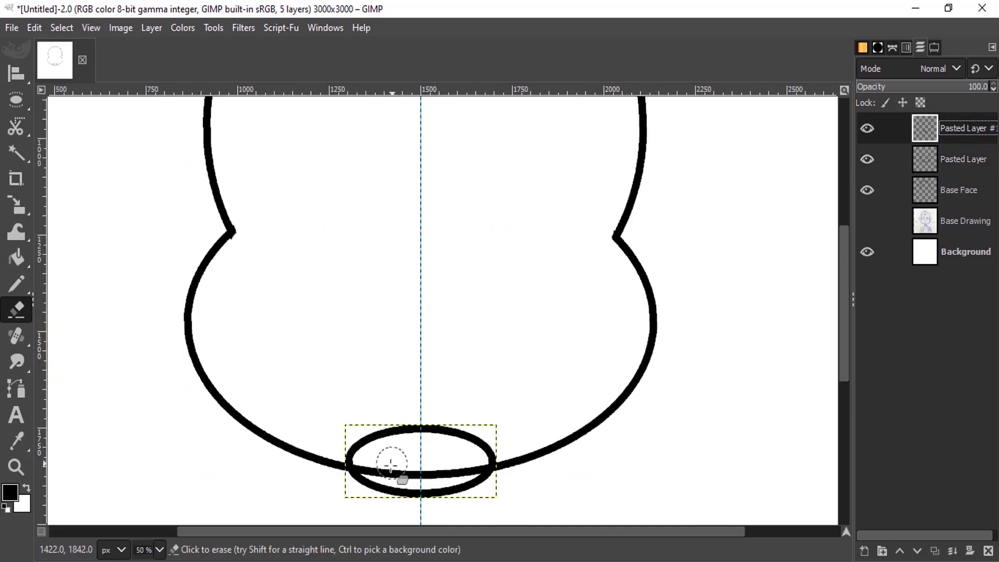
drag(349, 457, 502, 451)
click(926, 159)
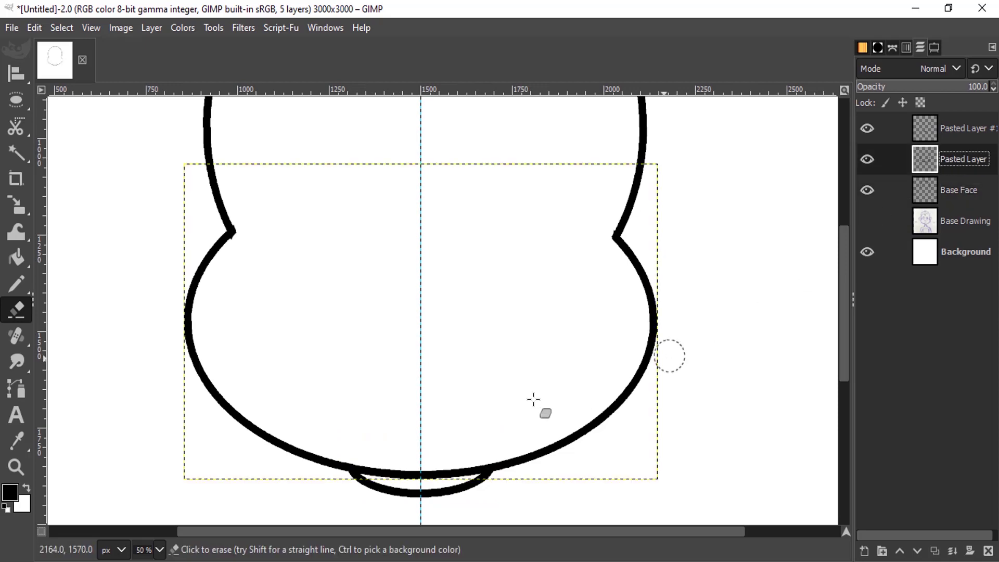
drag(365, 467, 489, 460)
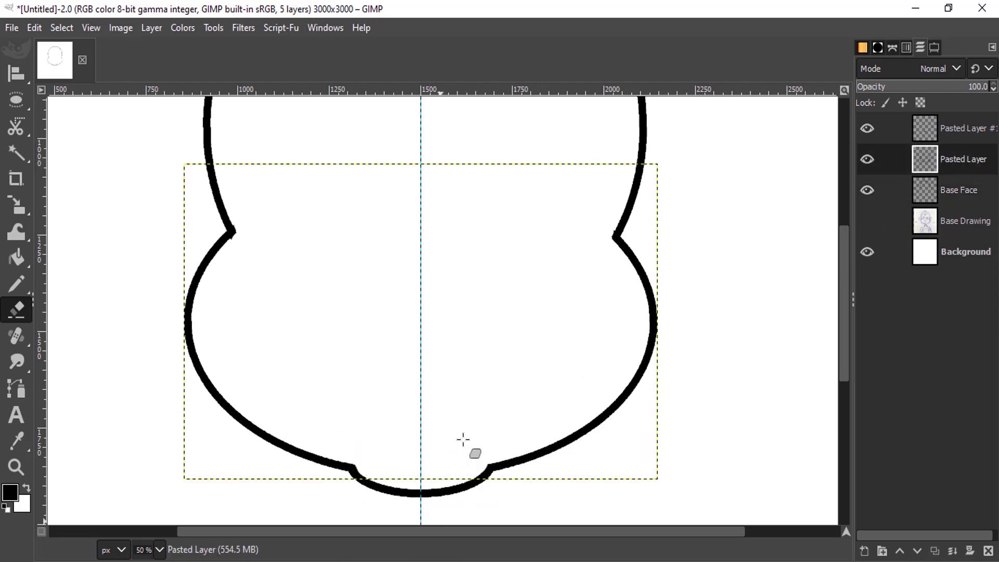
Show the Base Drawing layer and merge both pasted ellipse layers down into Base Face
key(shift+ctrl+j)
click(866, 221)
click(963, 129)
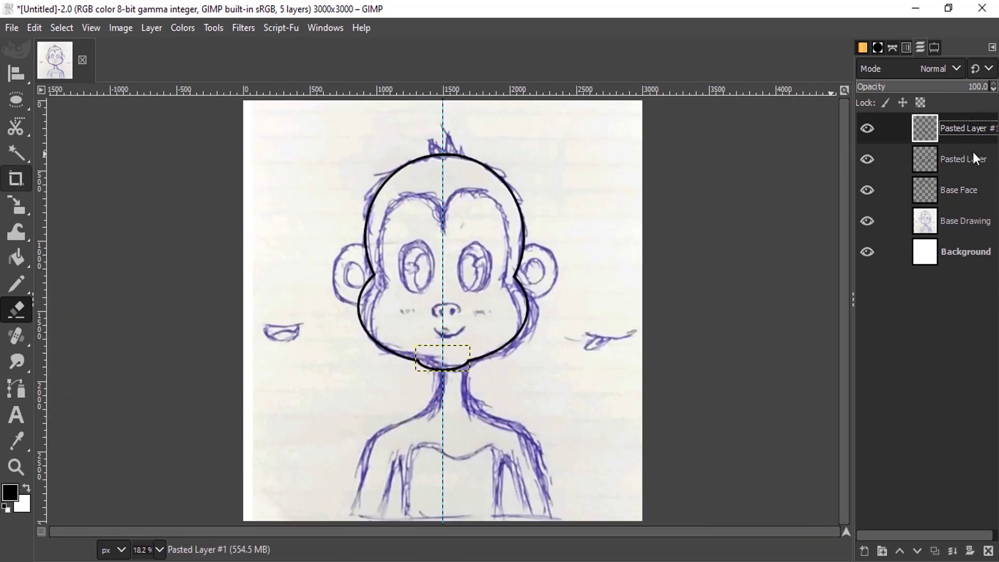
right_click(964, 128)
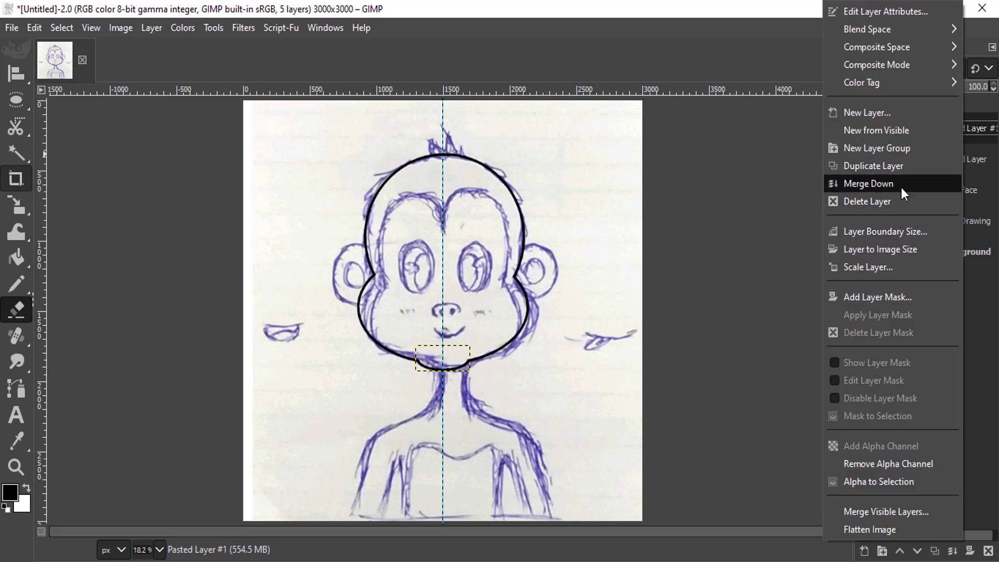
click(905, 183)
right_click(970, 129)
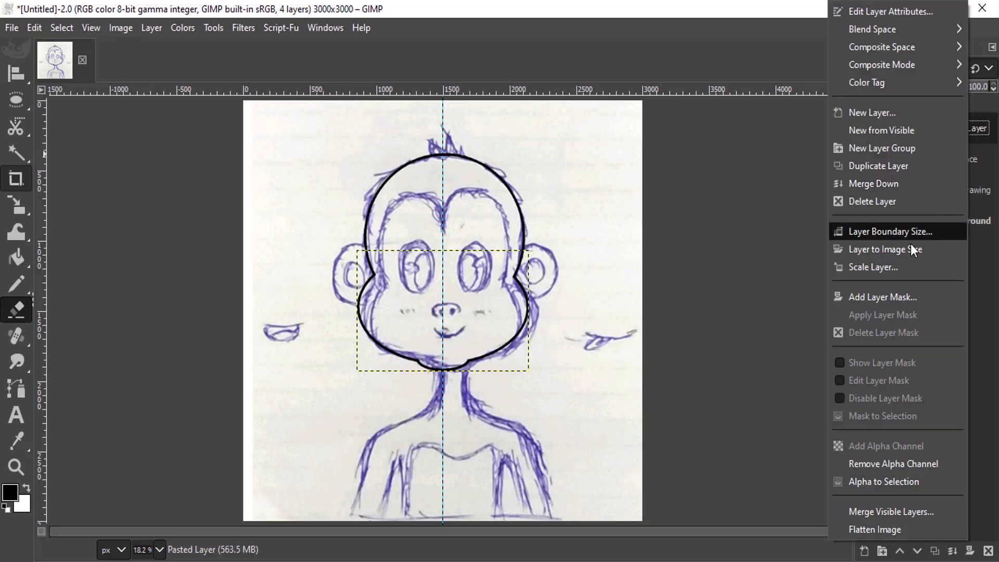
click(903, 178)
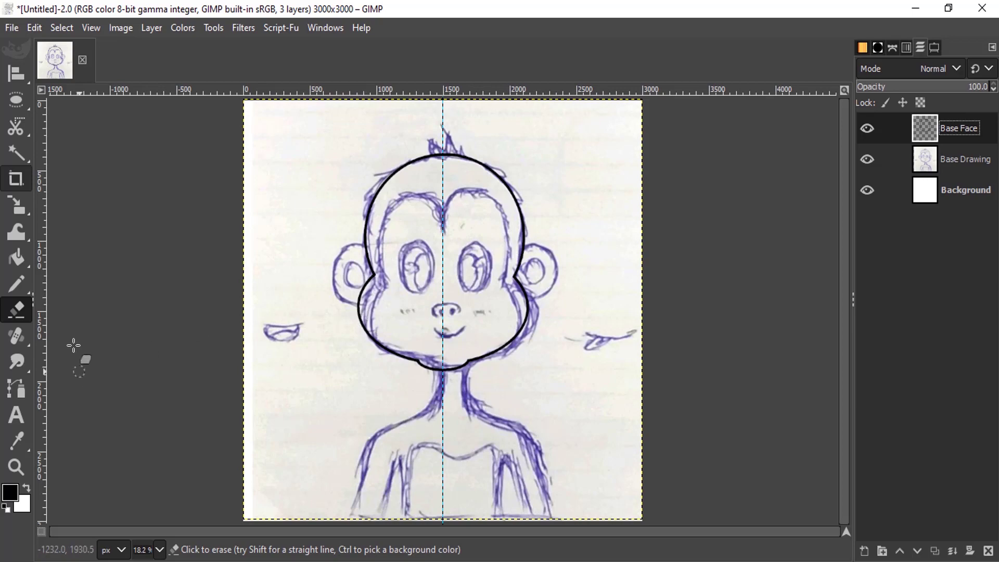
Trace the left half of the sketch's inner face contour with the Paths tool, from the lower cheek to the forehead peak on the centre guide
click(21, 386)
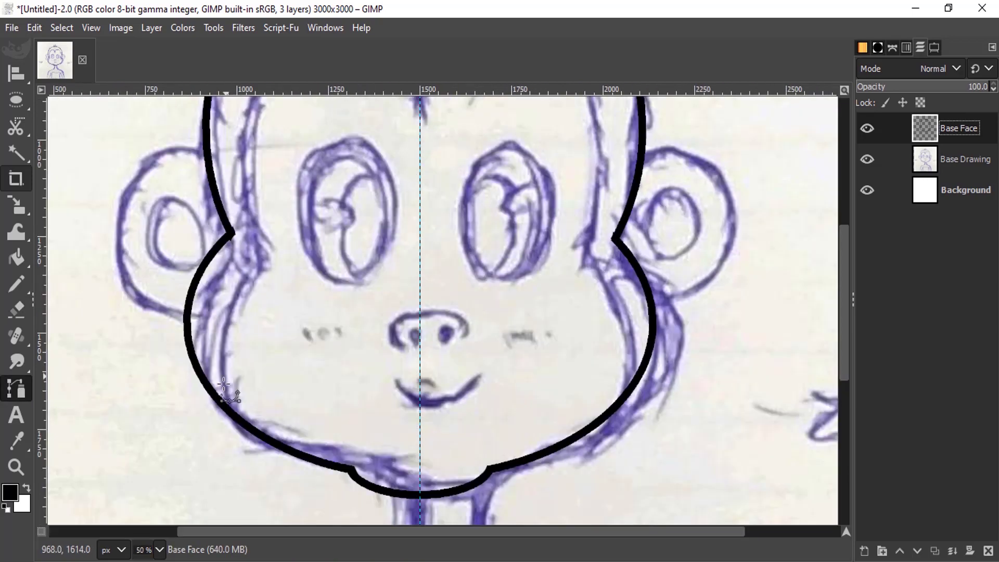
key(shift+2)
scroll(237, 384, up, 3)
click(237, 390)
scroll(275, 383, up, 3)
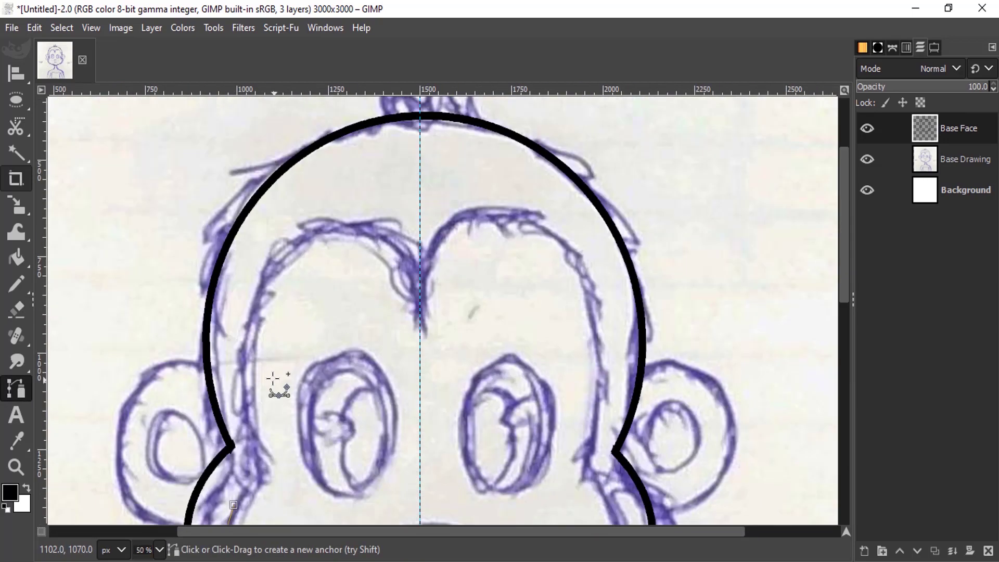
drag(400, 267, 421, 327)
key(shift+3)
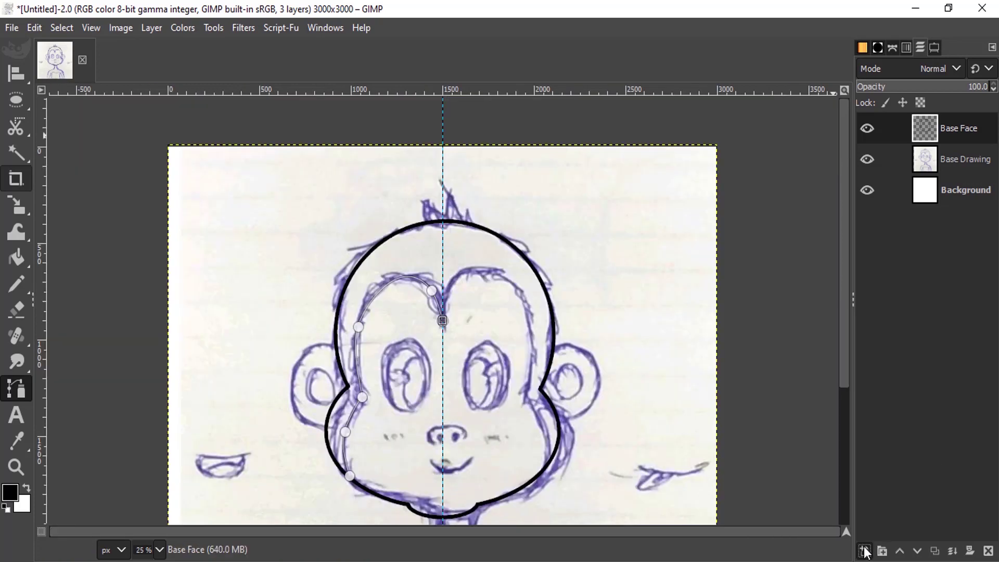
Add a transparent 3000 × 3000 px layer named Inside Face above Base Face
click(866, 550)
text(Inside Face)
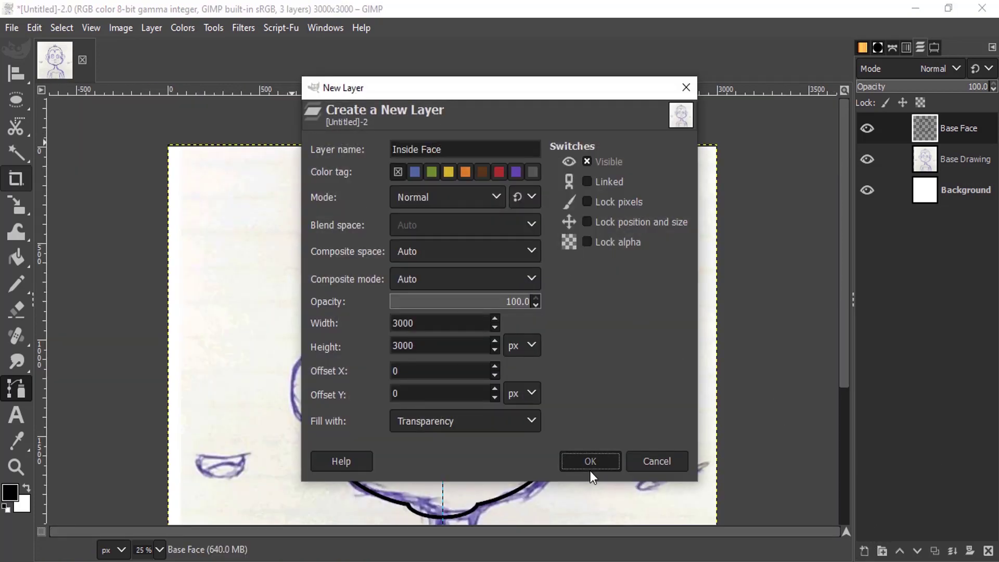
click(589, 468)
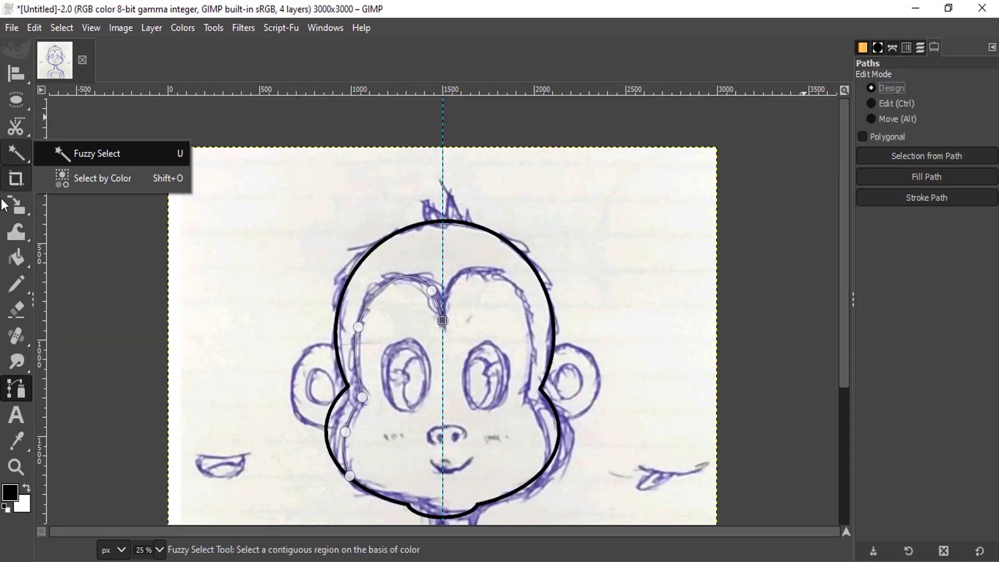
Set the Pencil size to 15 and stroke the inner face path on the Inside Face layer with the Pencil as paint tool
click(11, 284)
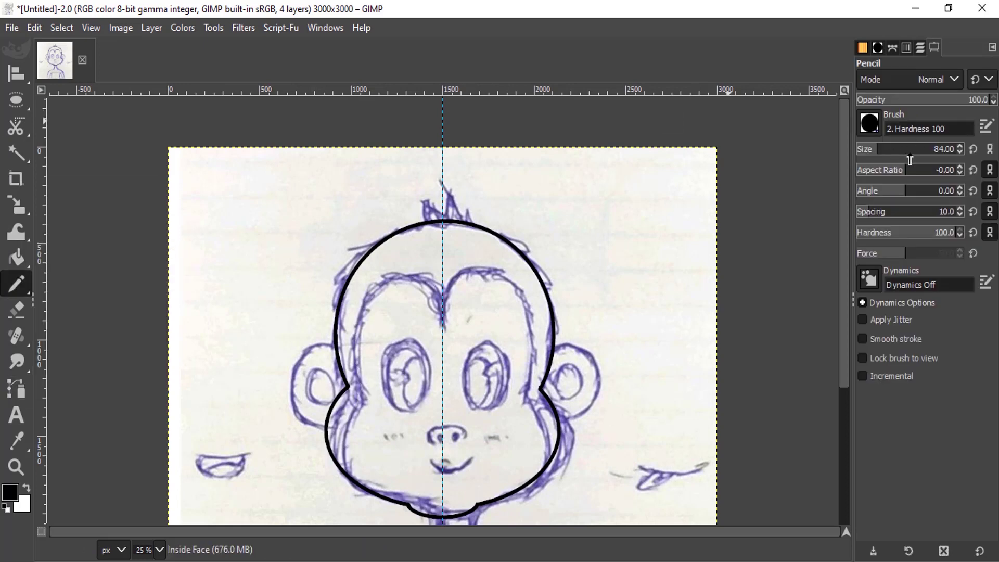
drag(959, 152, 960, 152)
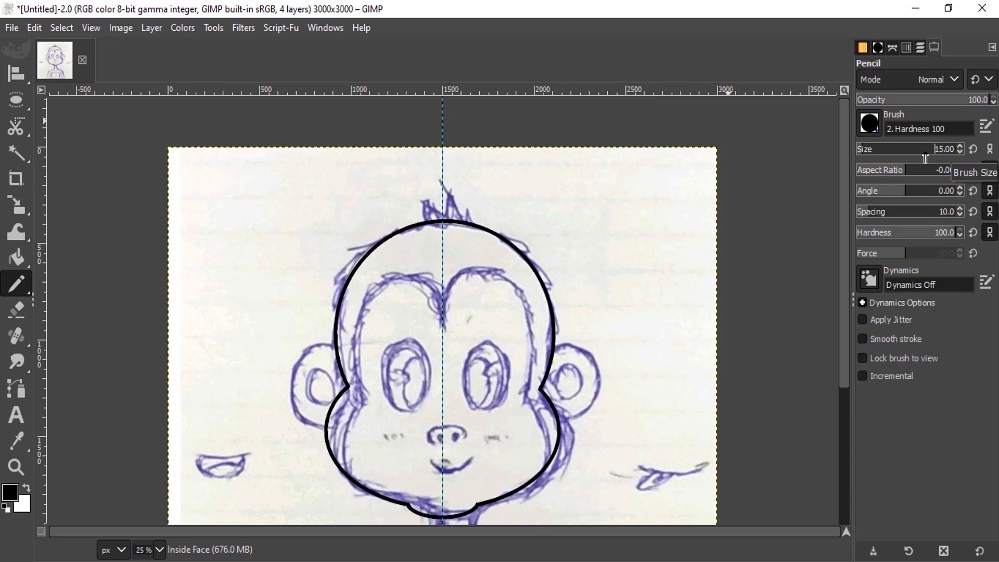
click(36, 29)
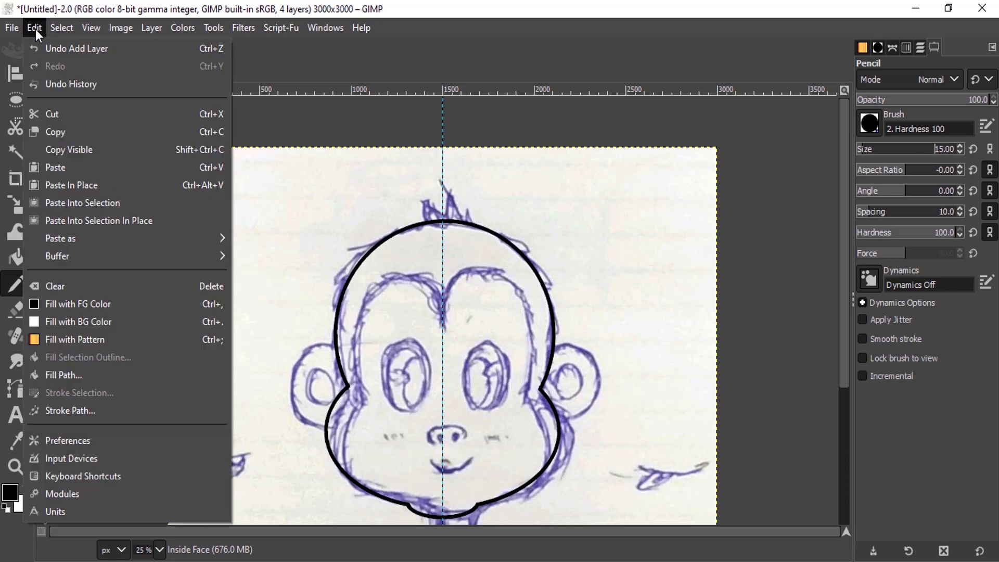
click(92, 409)
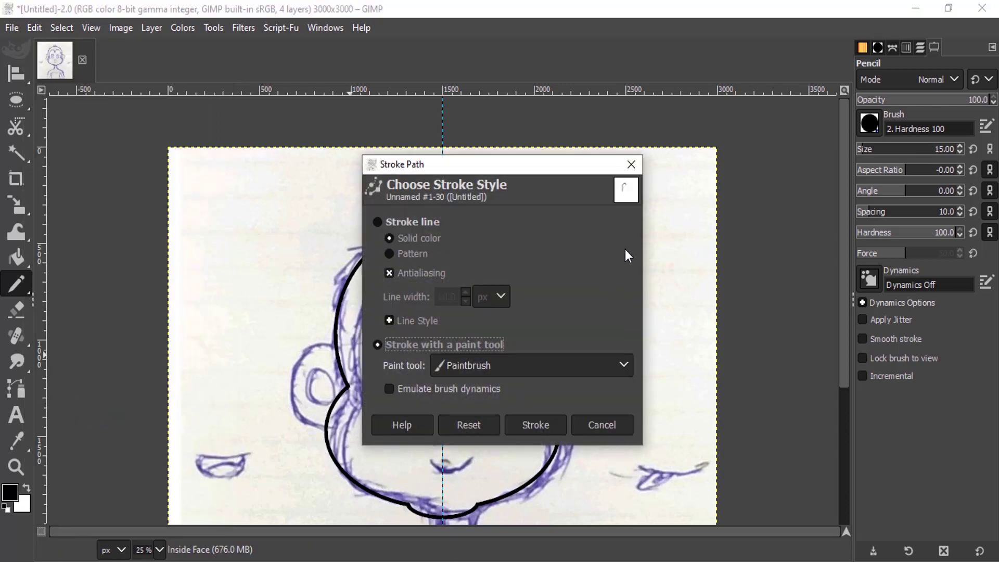
click(492, 364)
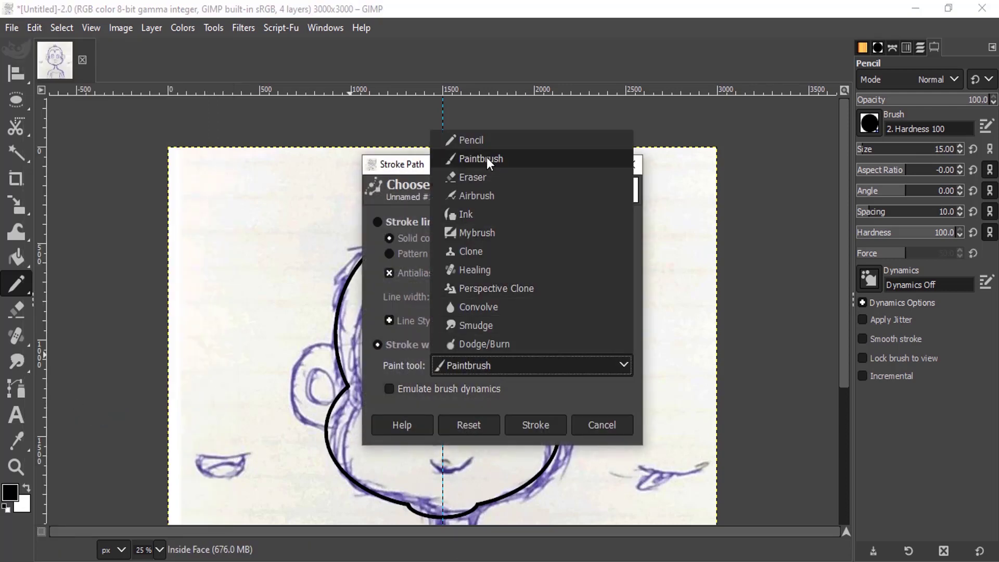
click(492, 140)
click(544, 424)
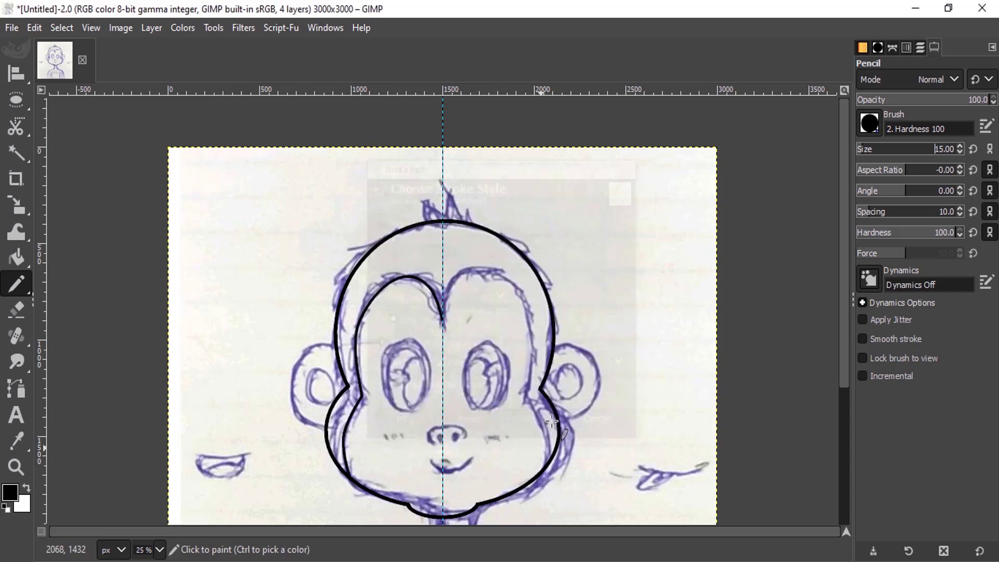
Duplicate the Inside Face layer and flip the copy horizontally to form the other half of the inner face
key(ctrl+l)
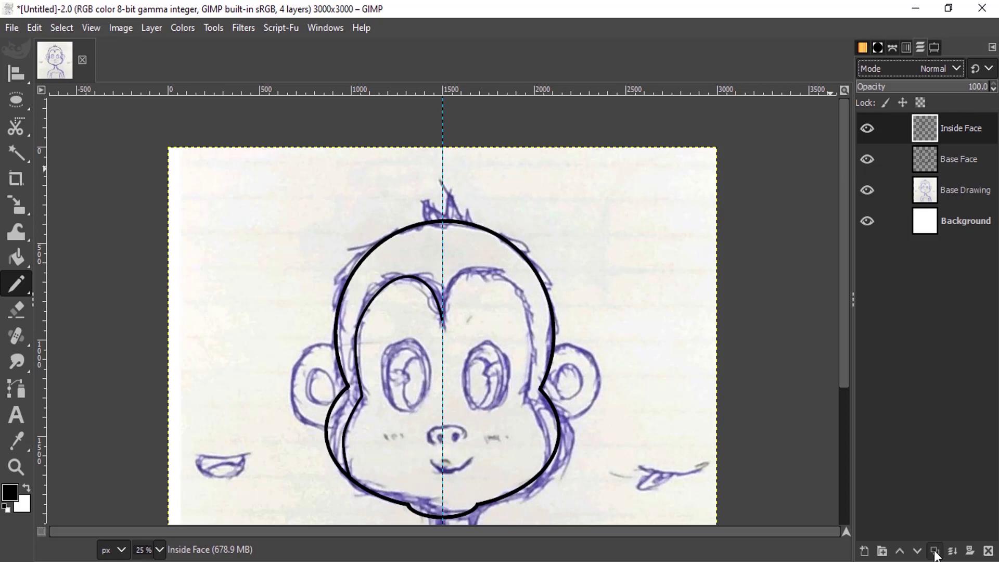
click(161, 26)
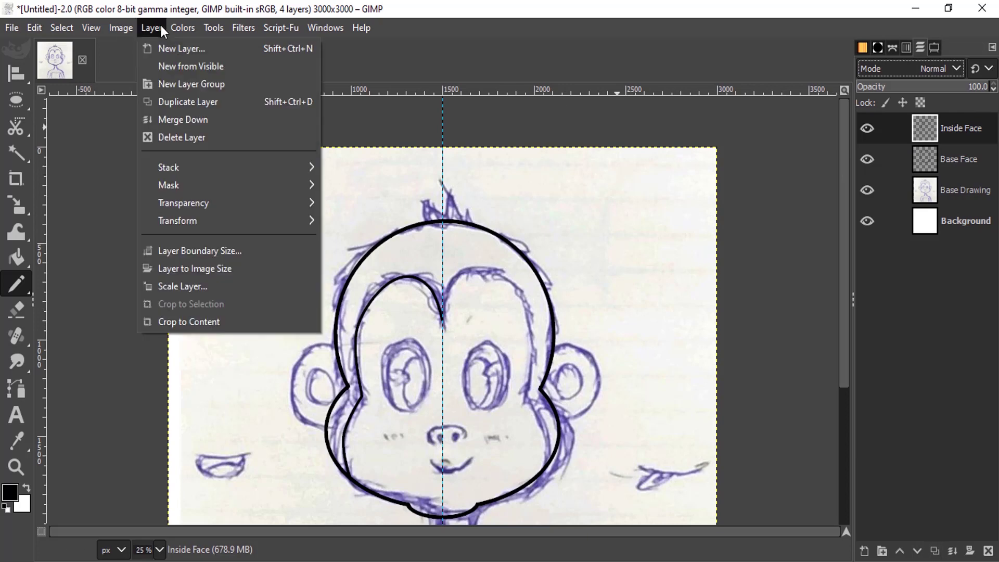
click(179, 103)
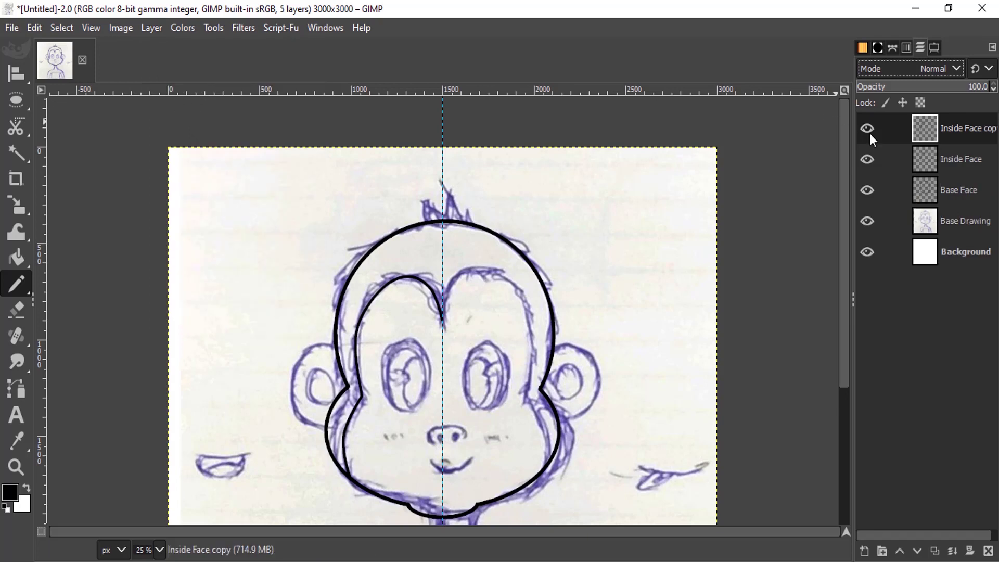
mouse_move(17, 200)
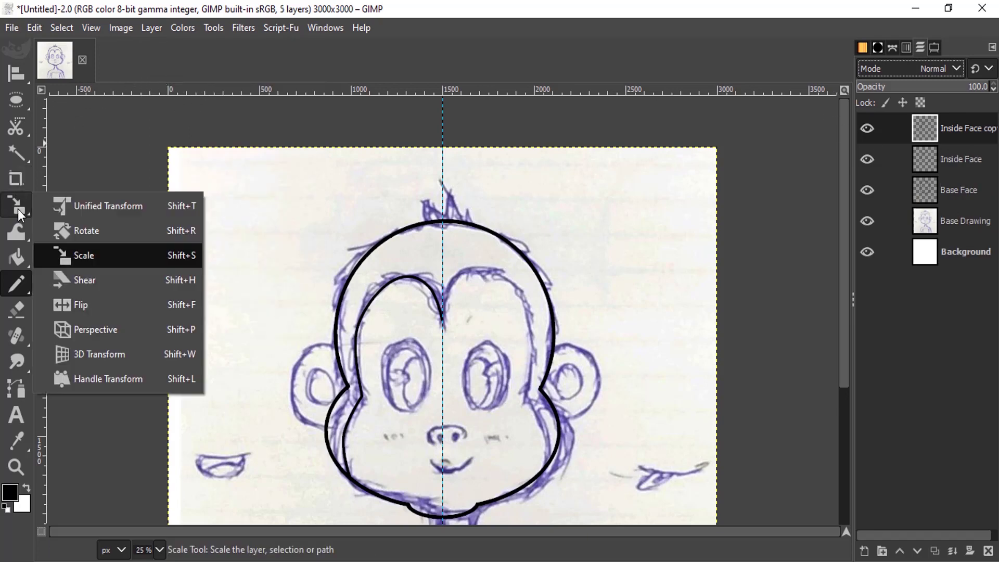
click(114, 304)
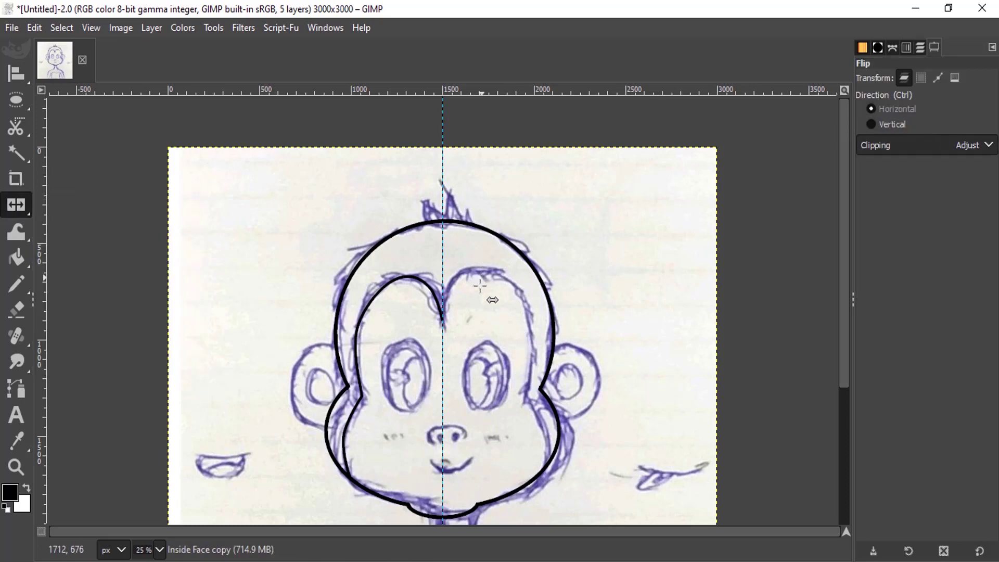
click(434, 295)
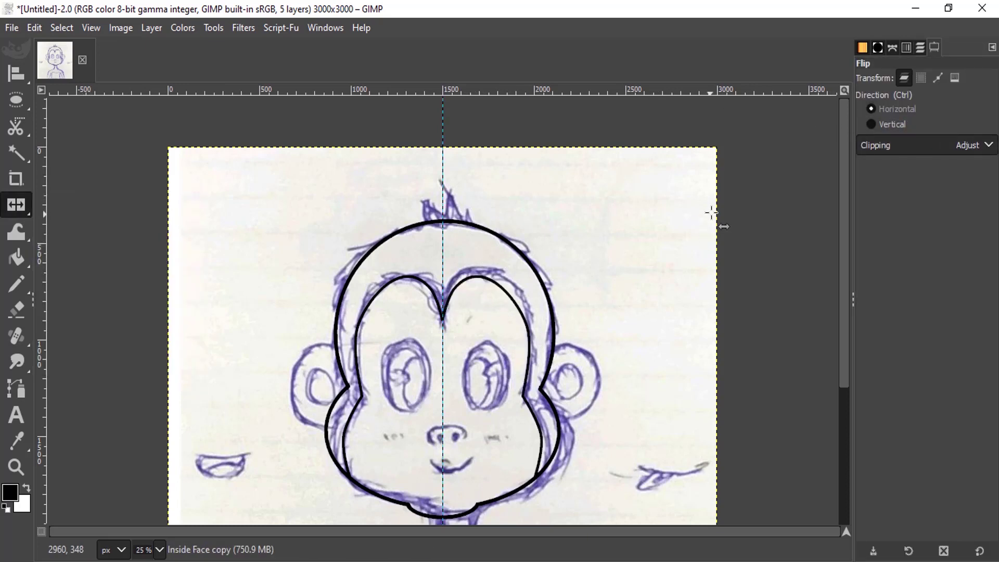
Check the mirrored outline with the Base Drawing layer hidden, show the sketch again and merge the copy down into Inside Face
key(ctrl+l)
click(867, 221)
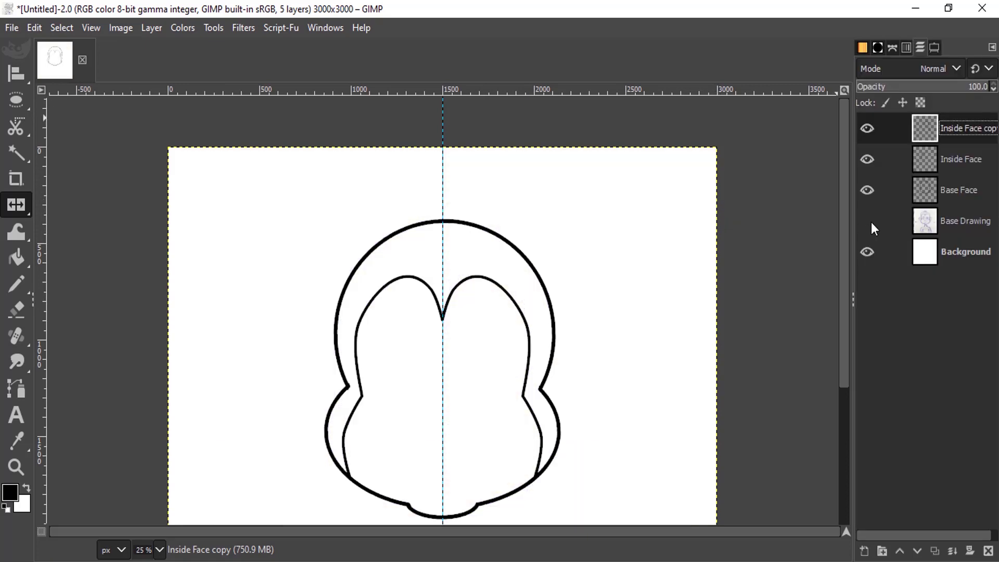
click(871, 223)
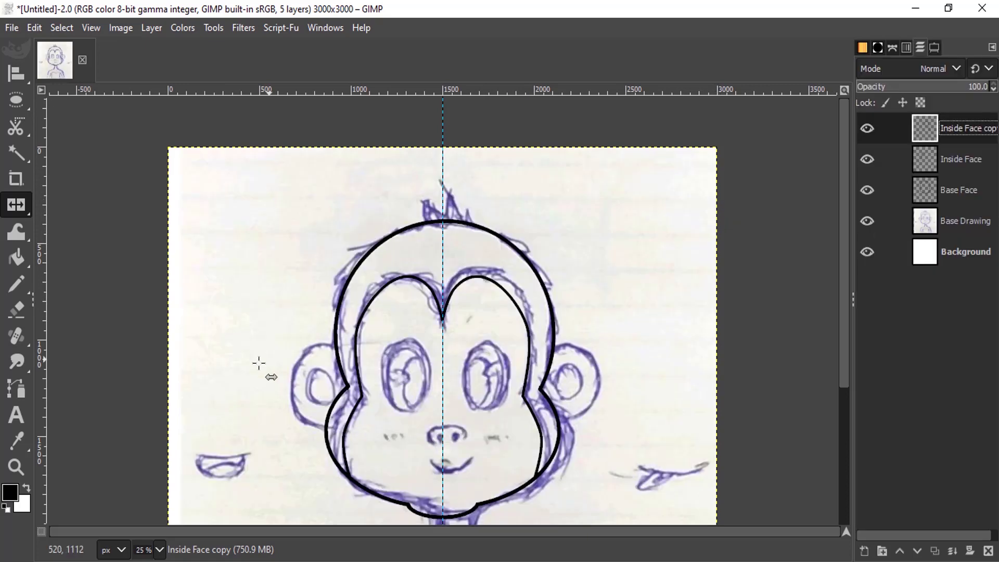
right_click(959, 128)
click(874, 182)
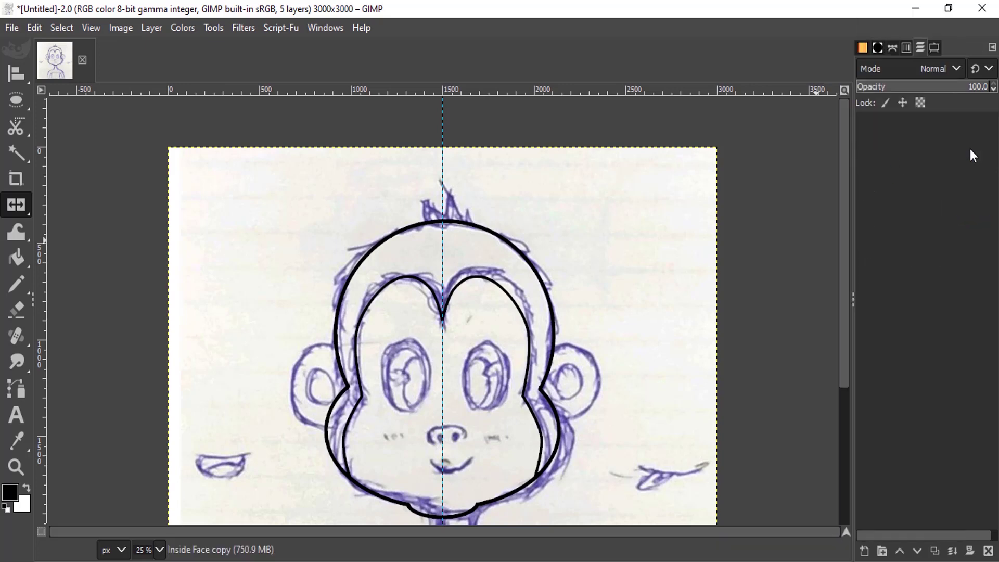
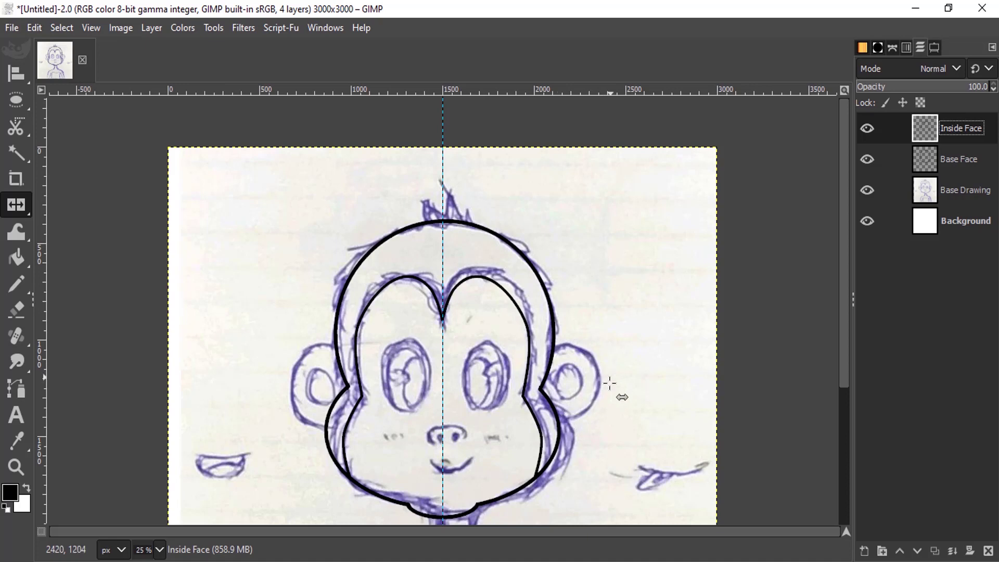
Show the Base Drawing layer and merge the Ear copy layer down into Ear
mouse_move(24, 102)
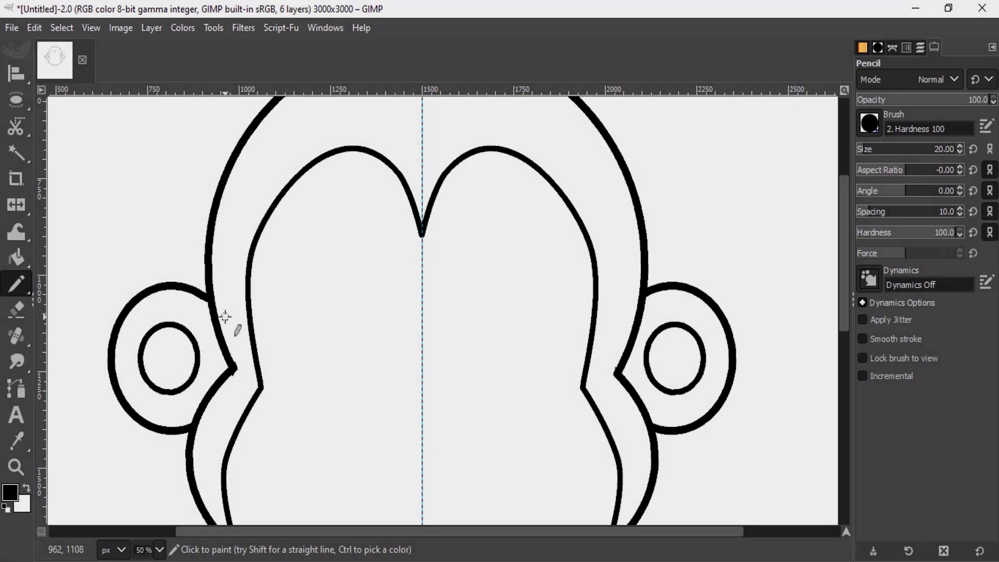
key(minus)
key(minus)
key(minus)
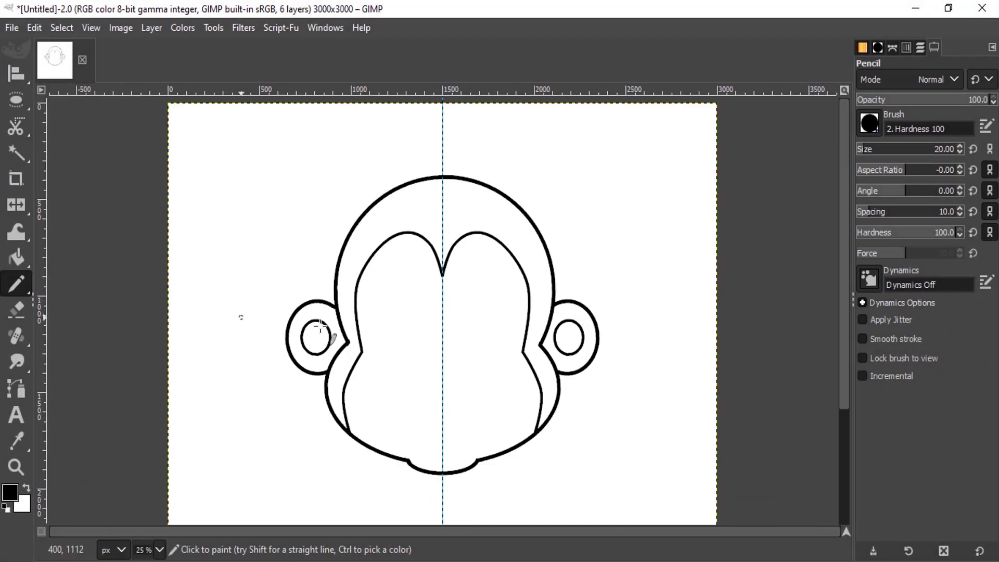
key(ctrl+l)
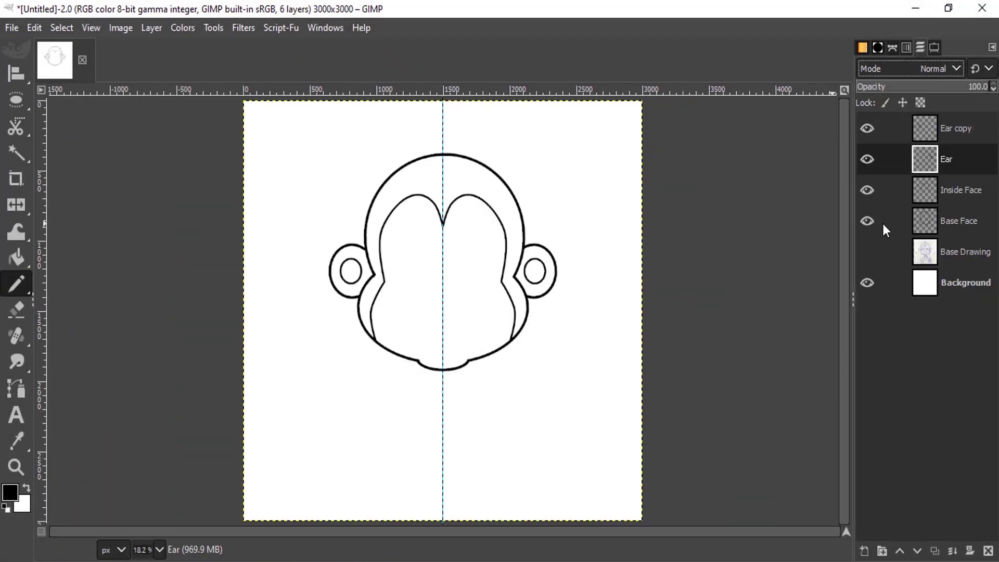
click(872, 252)
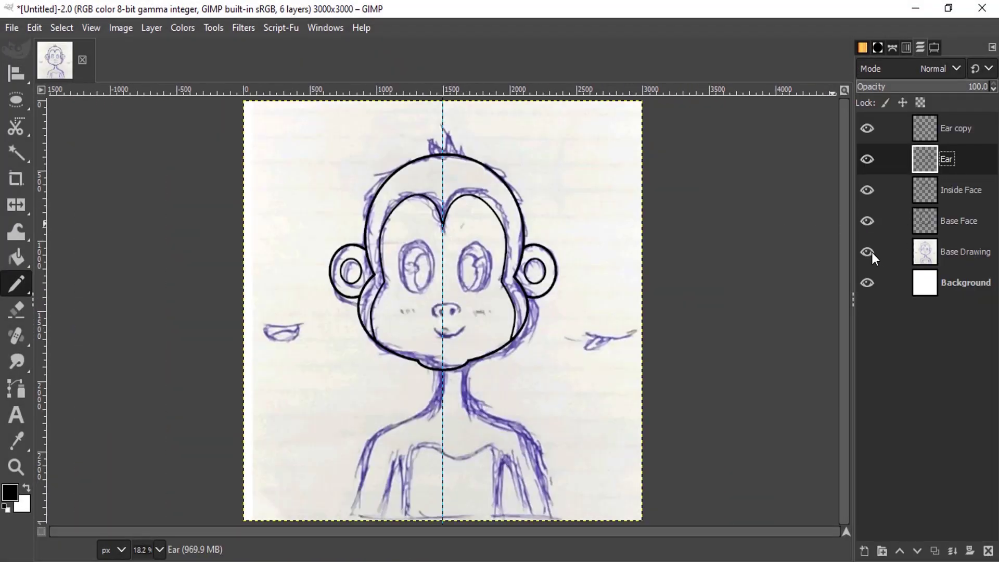
right_click(963, 132)
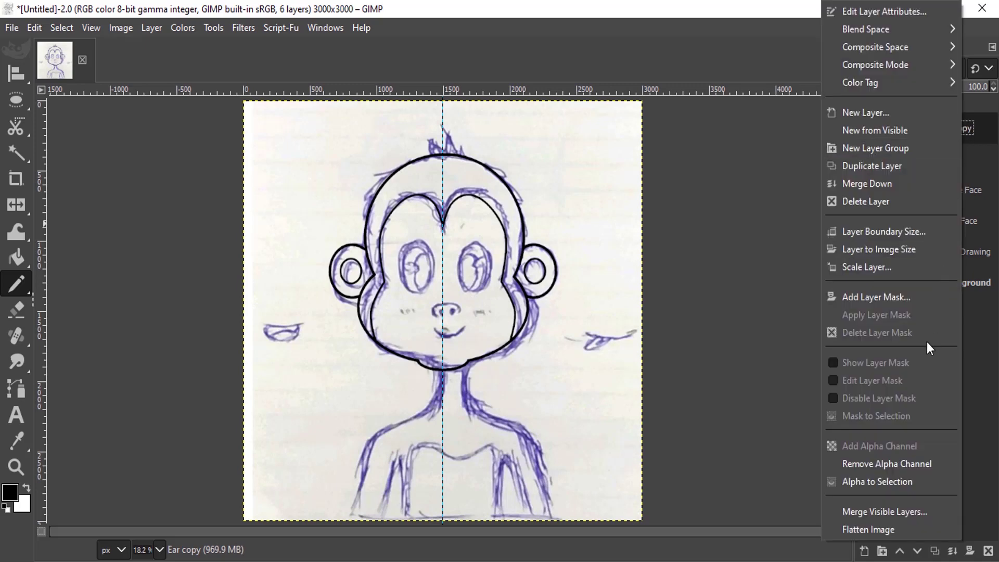
click(885, 201)
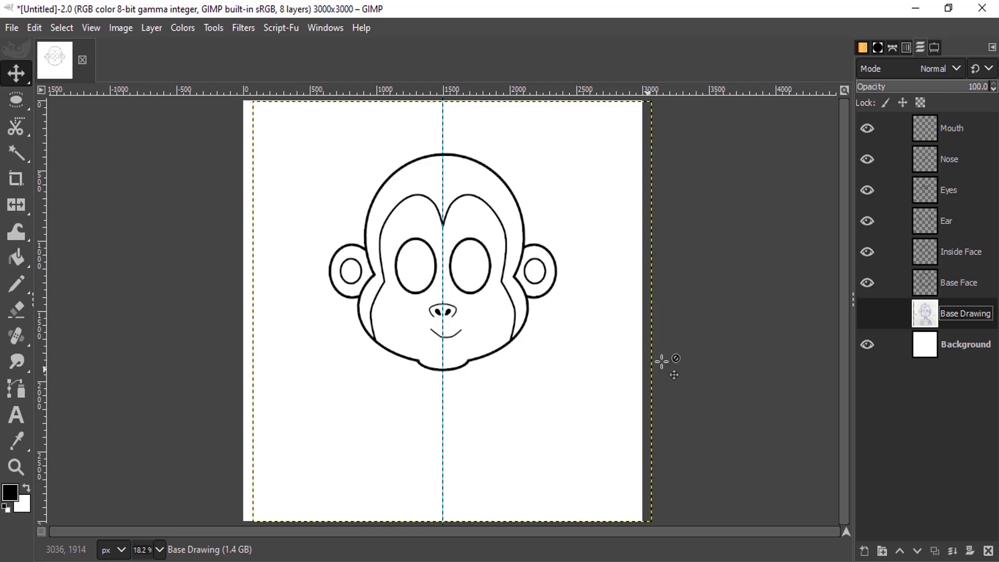
Show the Base Drawing layer and move the sketch slightly left so its neck and body centre on the vertical guide
click(871, 313)
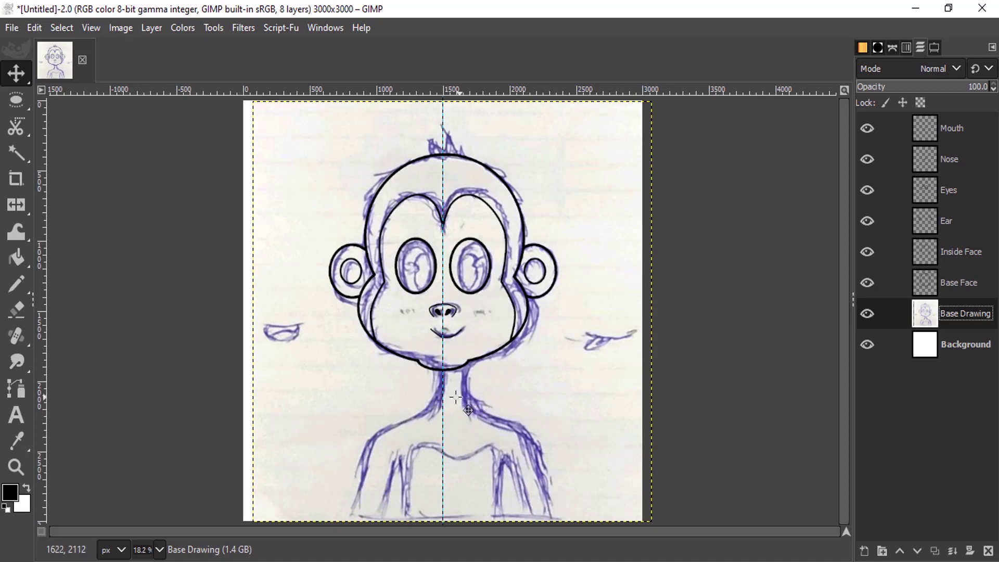
drag(480, 394, 469, 392)
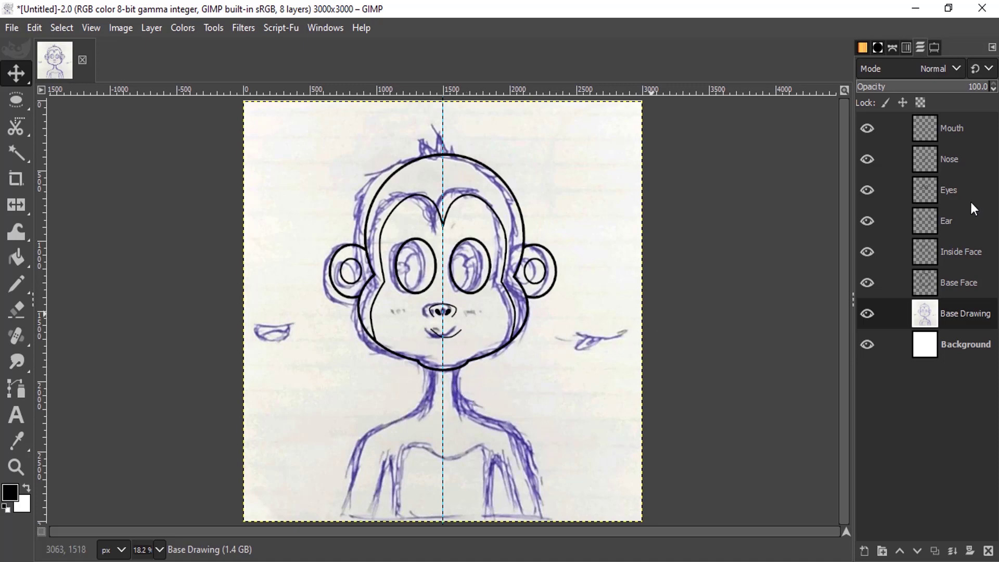
Add a transparent 3000 × 3000 px layer named Body above the Mouth layer
click(958, 128)
click(864, 552)
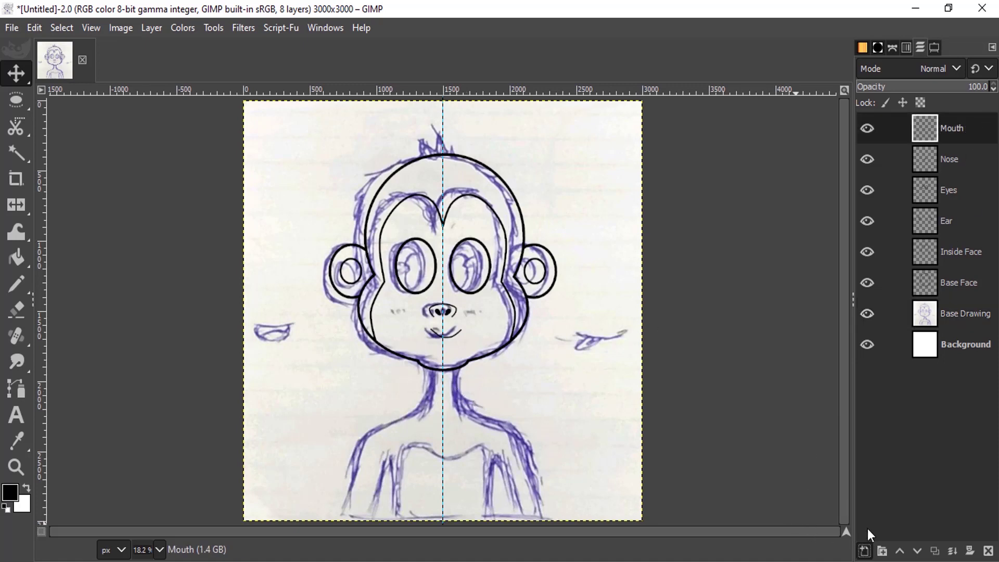
text(Body)
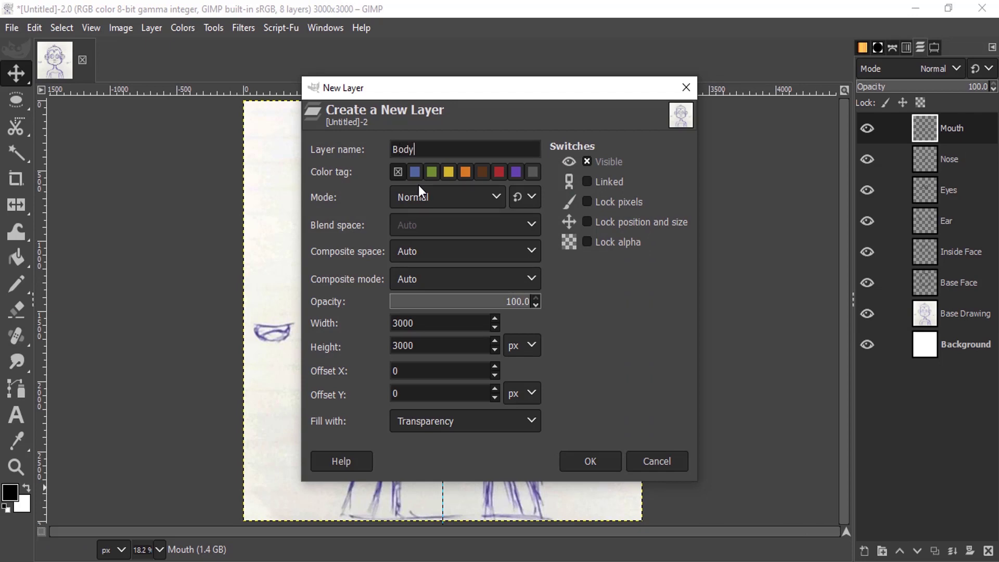
key(Return)
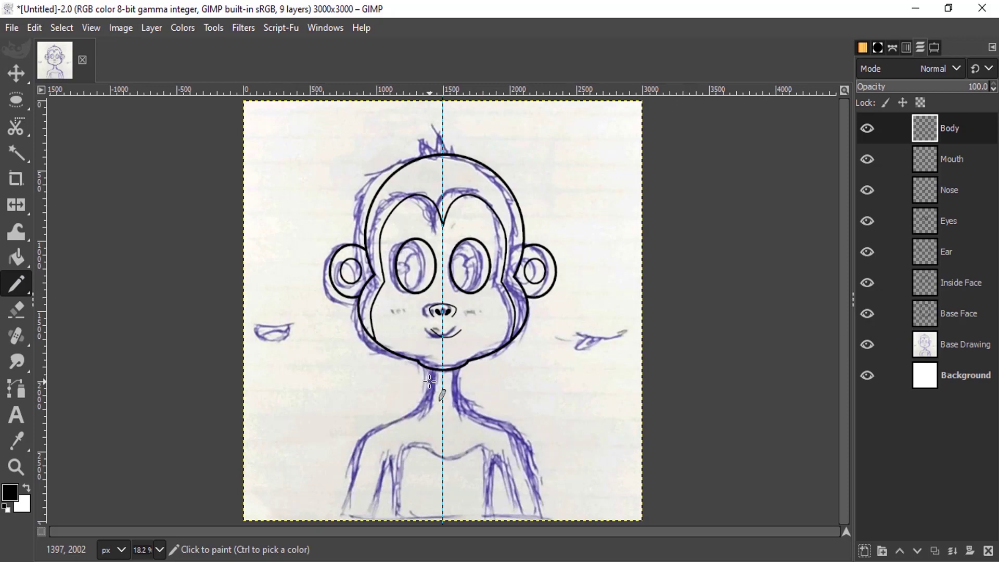
Duplicate the Body layer and flip the copy horizontally to form the other half of the body
scroll(442, 396, up, 2)
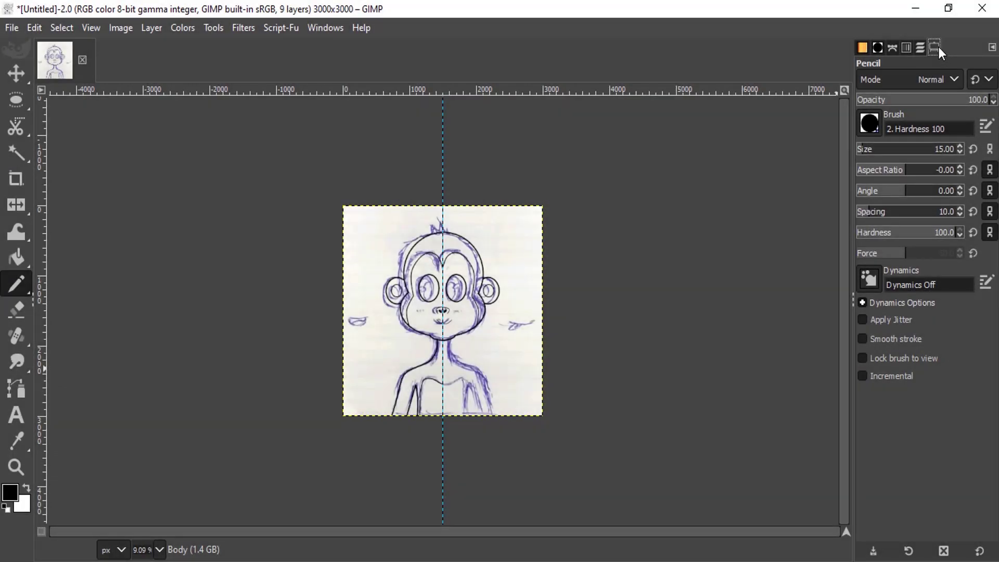
click(921, 48)
click(935, 551)
mouse_move(3, 281)
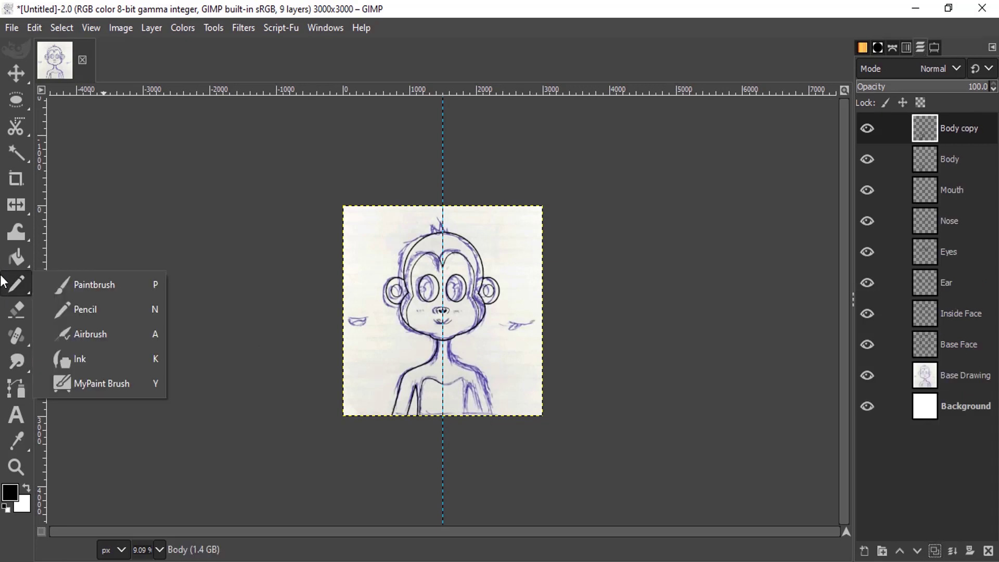
click(15, 208)
click(434, 383)
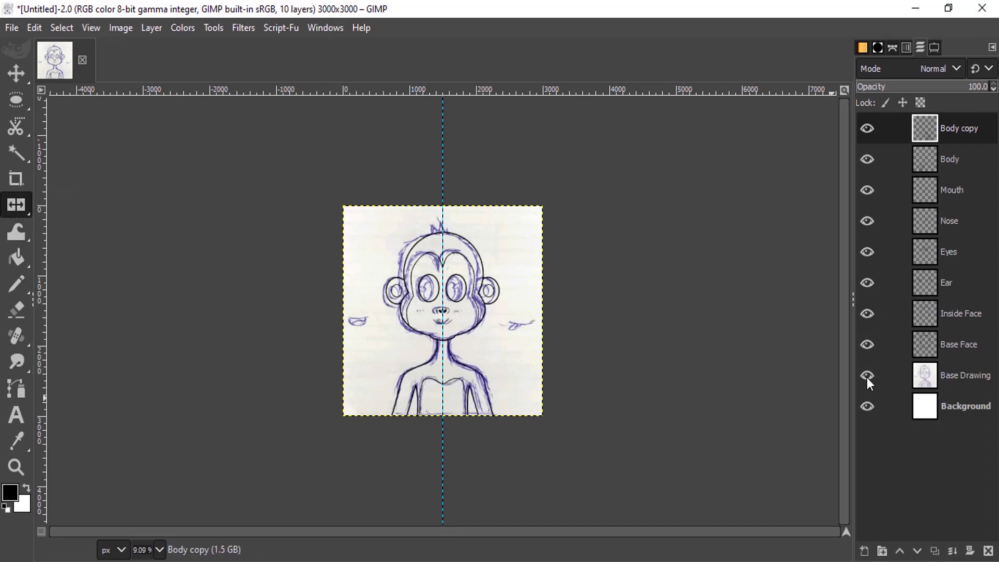
Hide the Base Drawing layer and merge the Body copy layer down into Body
click(867, 376)
key(ctrl+m)
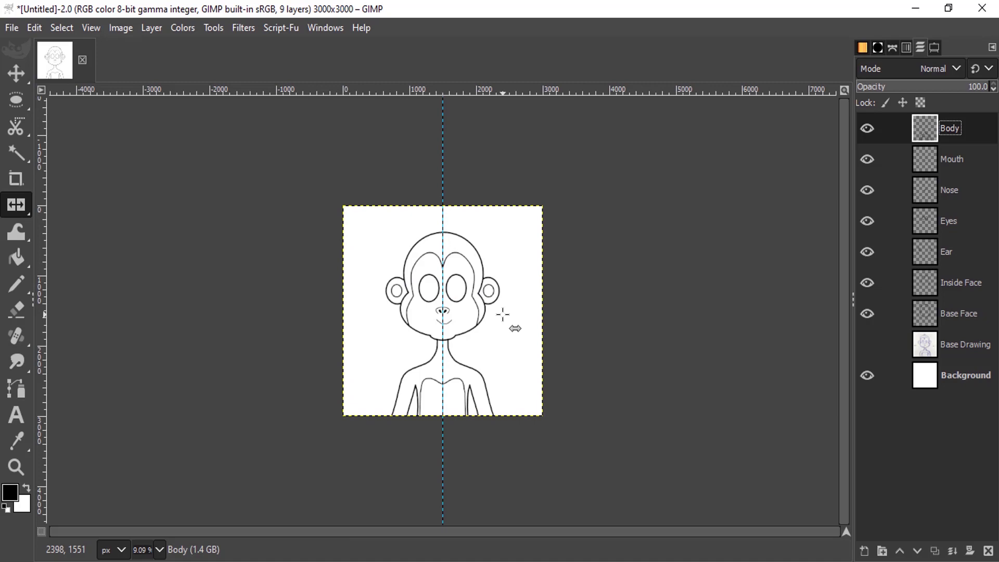
Select the Base Face layer and set up the Bucket Fill tool with the foreground colour f9cca5
key(plus)
key(plus)
key(plus)
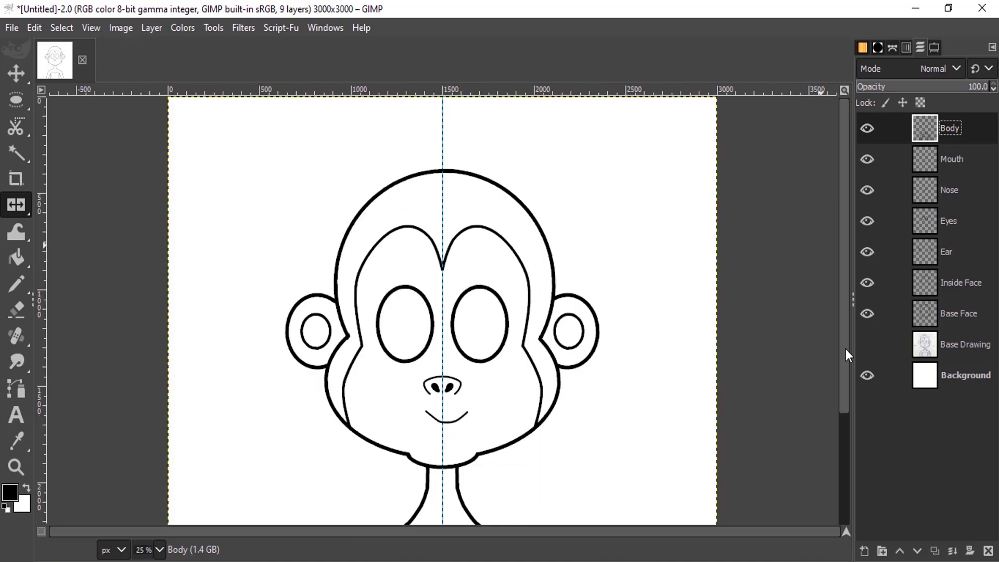
click(943, 313)
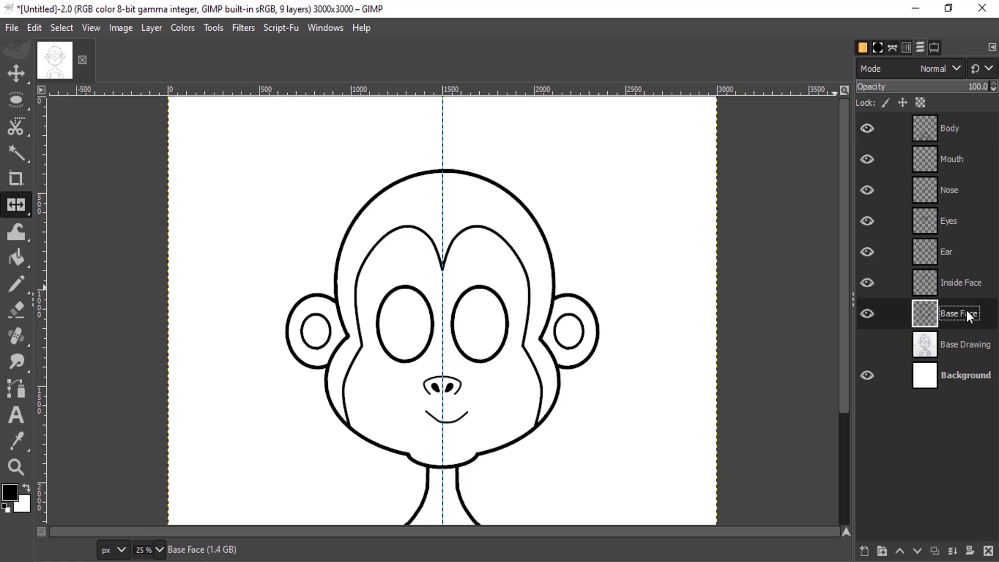
click(9, 491)
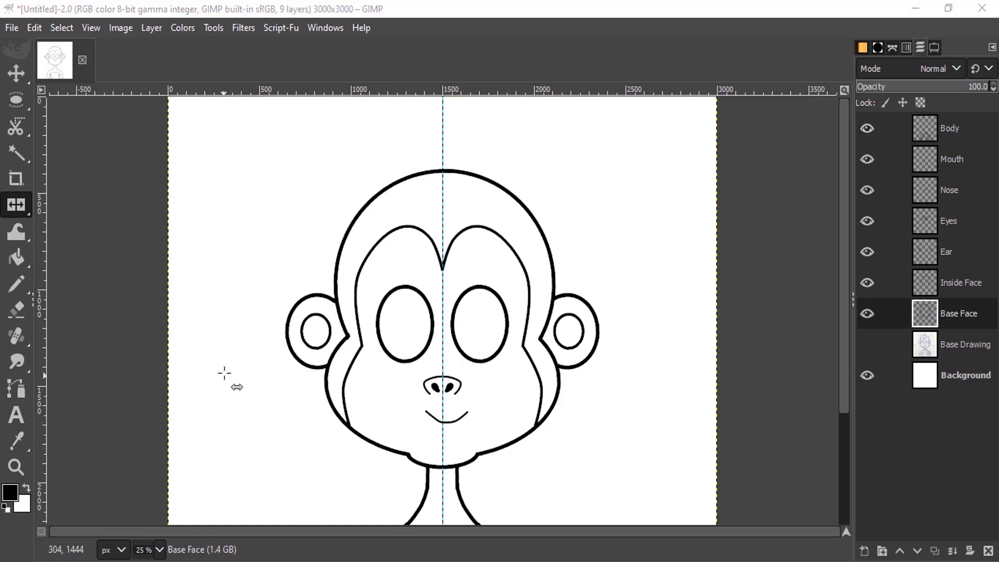
text(f9cca5)
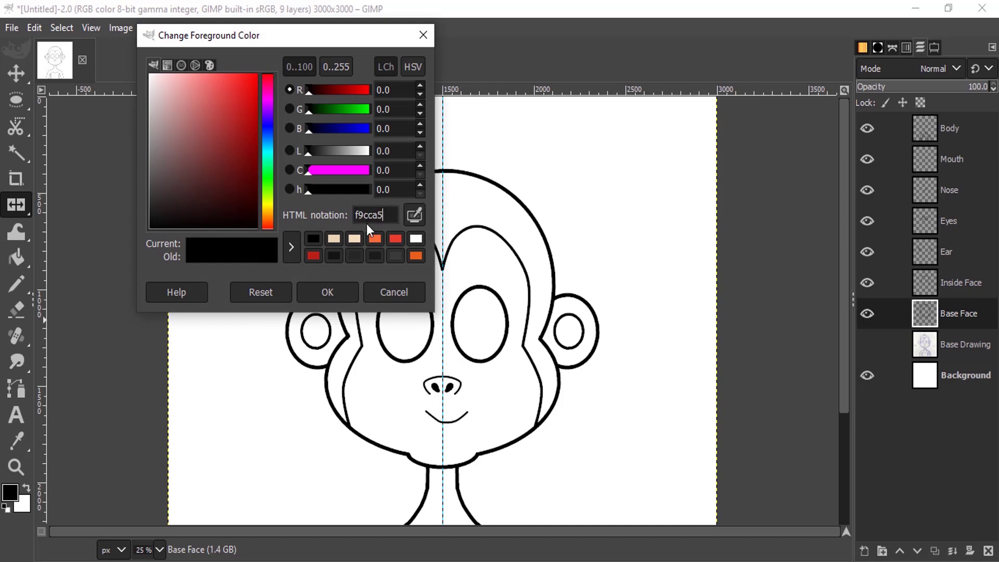
click(339, 292)
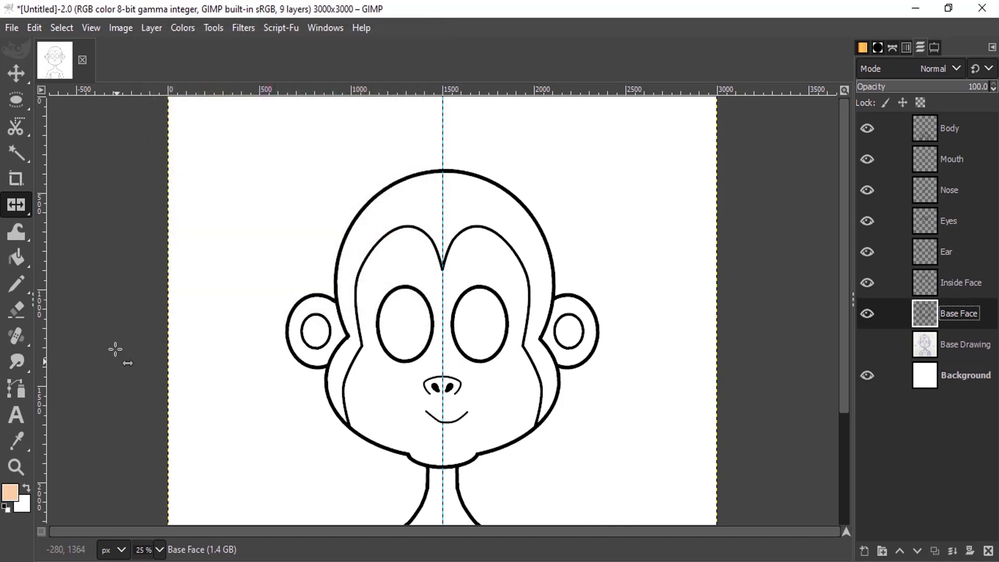
click(17, 257)
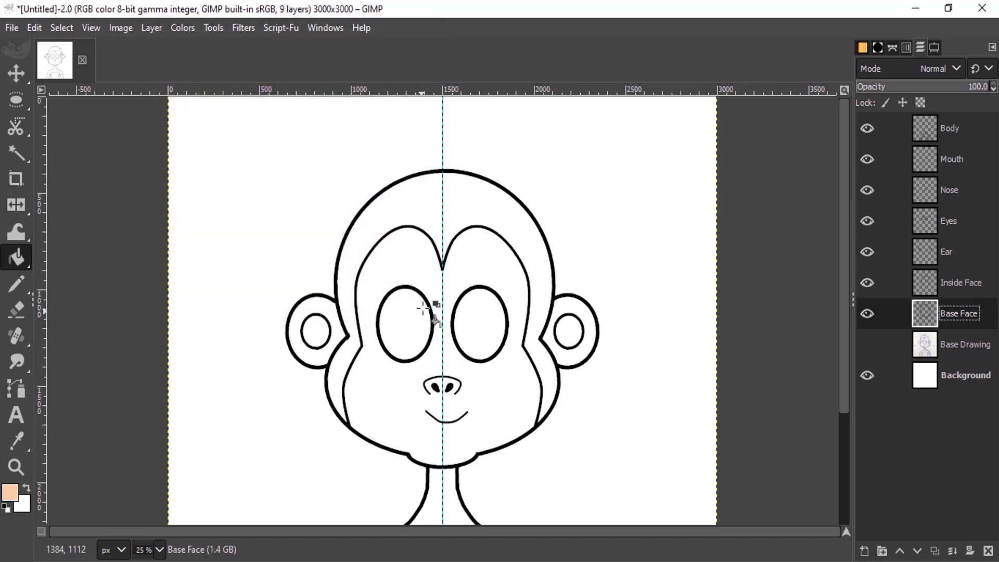
Try filling the whole head on the Base Face layer with the peach colour, and undo the fill
click(484, 268)
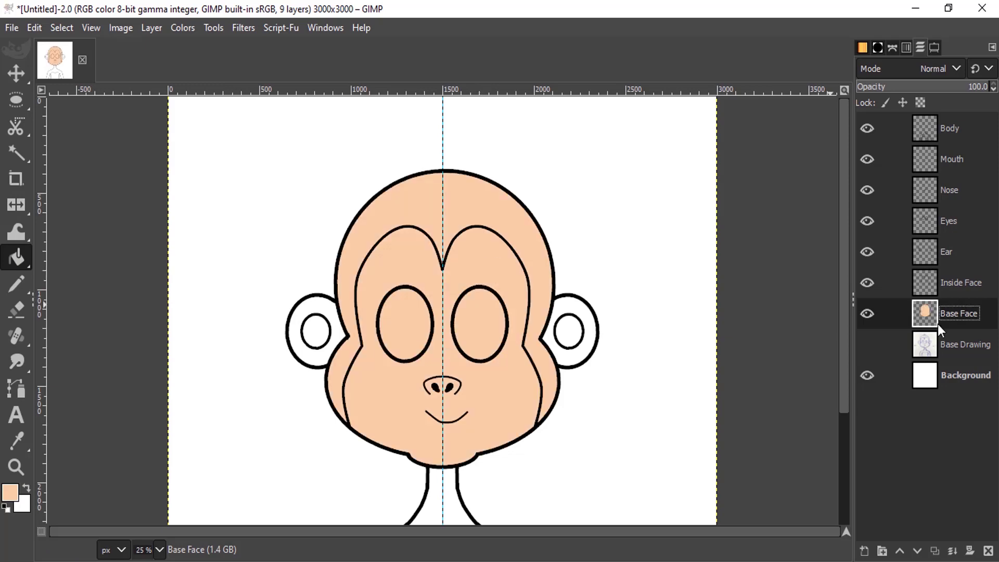
key(ctrl+z)
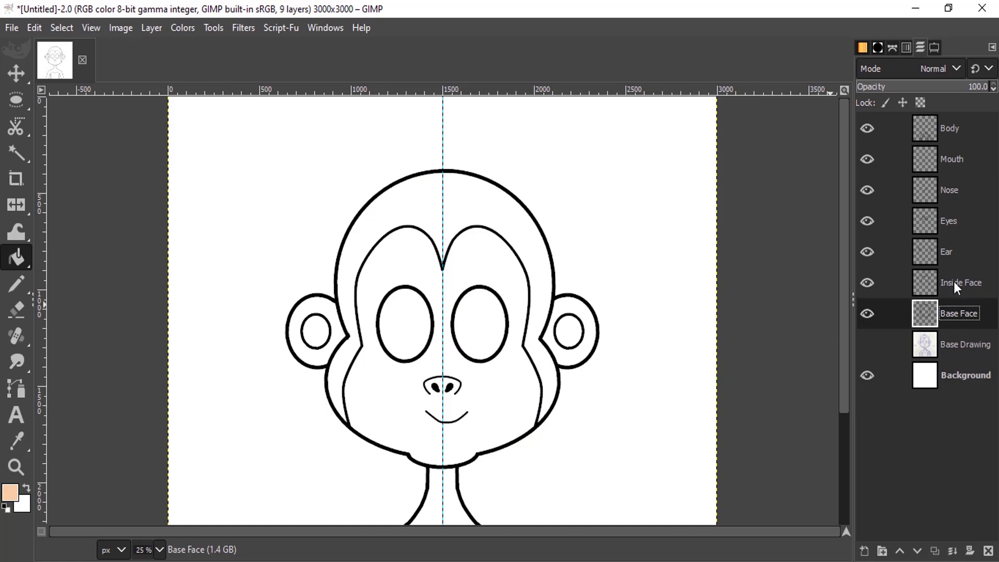
Merge the Inside Face layer down into Base Face and fill the inner face area with the peach colour
click(957, 282)
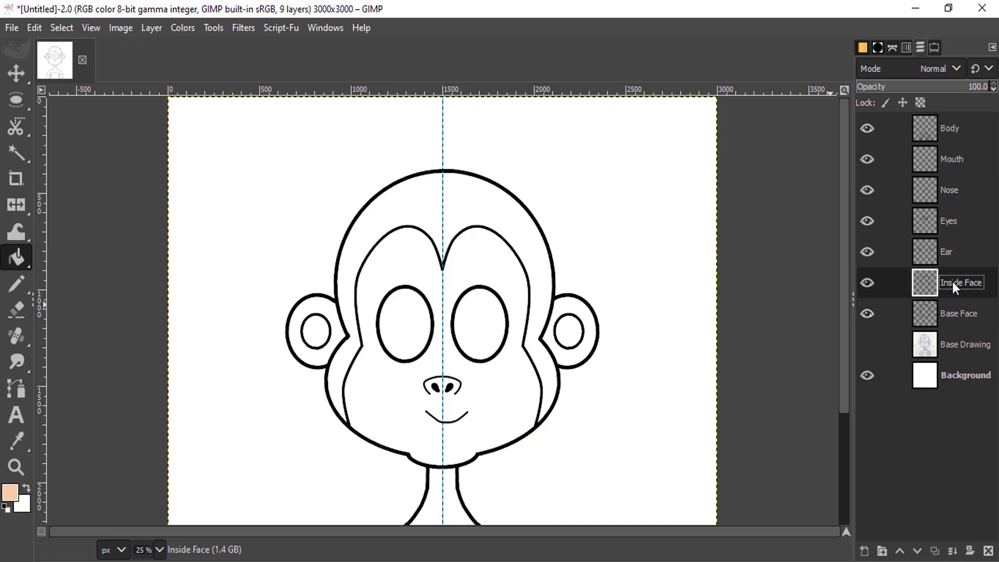
right_click(953, 282)
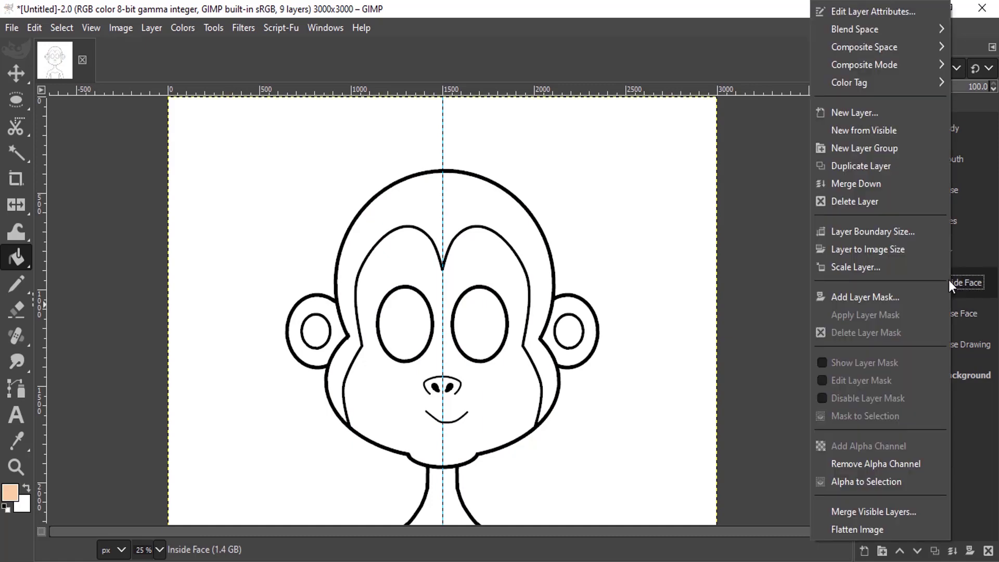
click(881, 180)
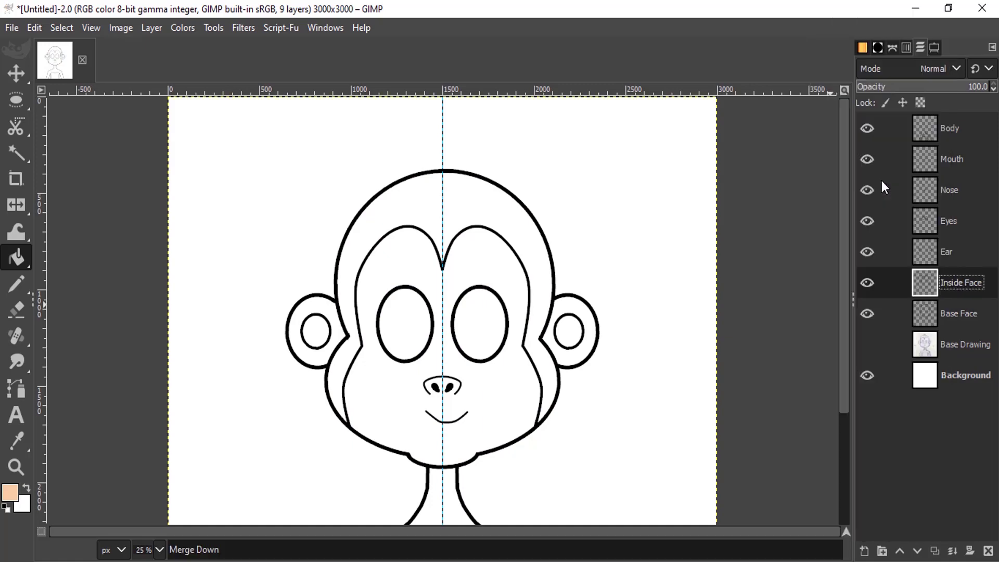
click(496, 270)
Set the foreground colour to the reddish brown b84727
click(10, 492)
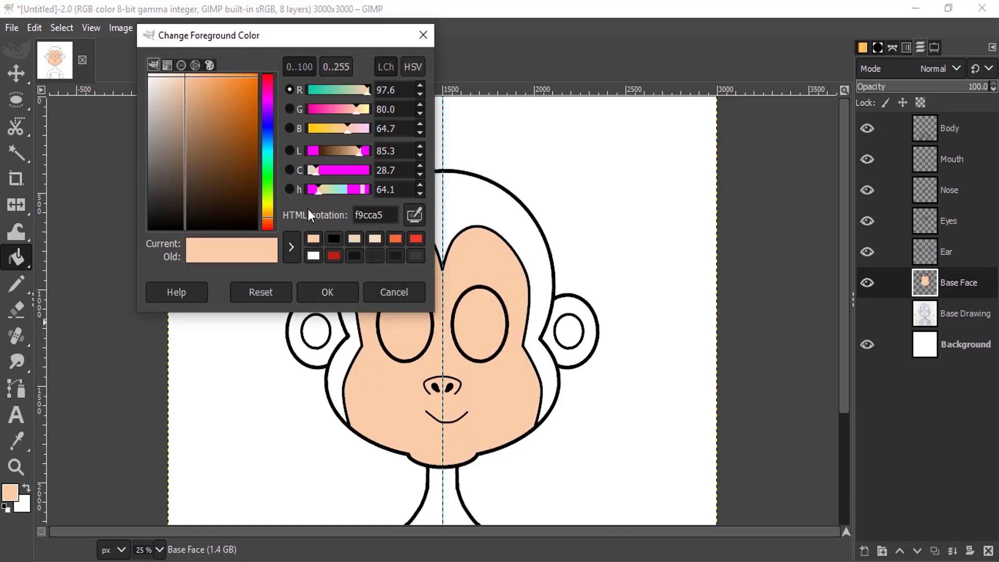
double_click(391, 216)
text(b84727)
click(348, 289)
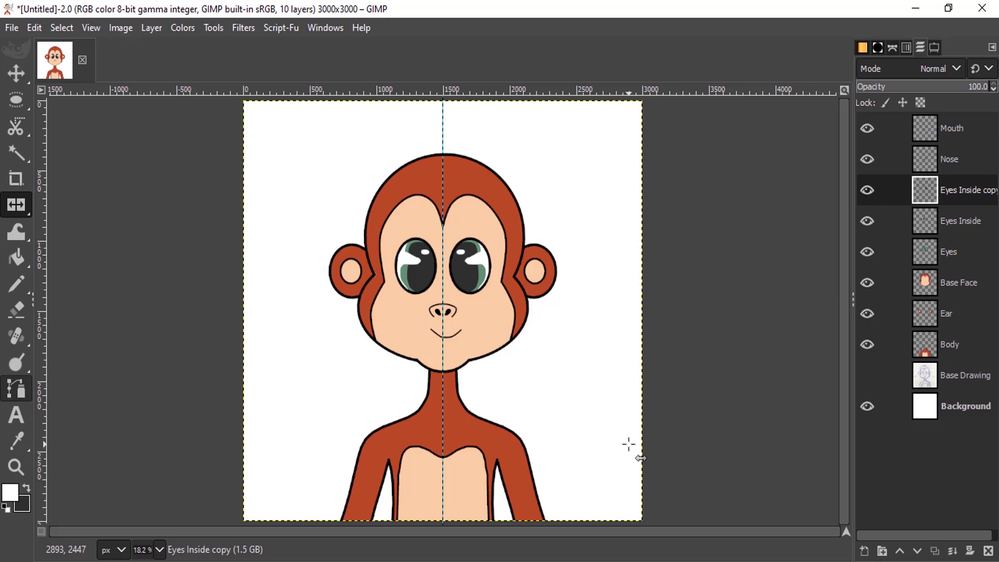
Add a transparent 3000 × 3000 px layer named Base Face Shadows directly above the Base Face layer
click(939, 285)
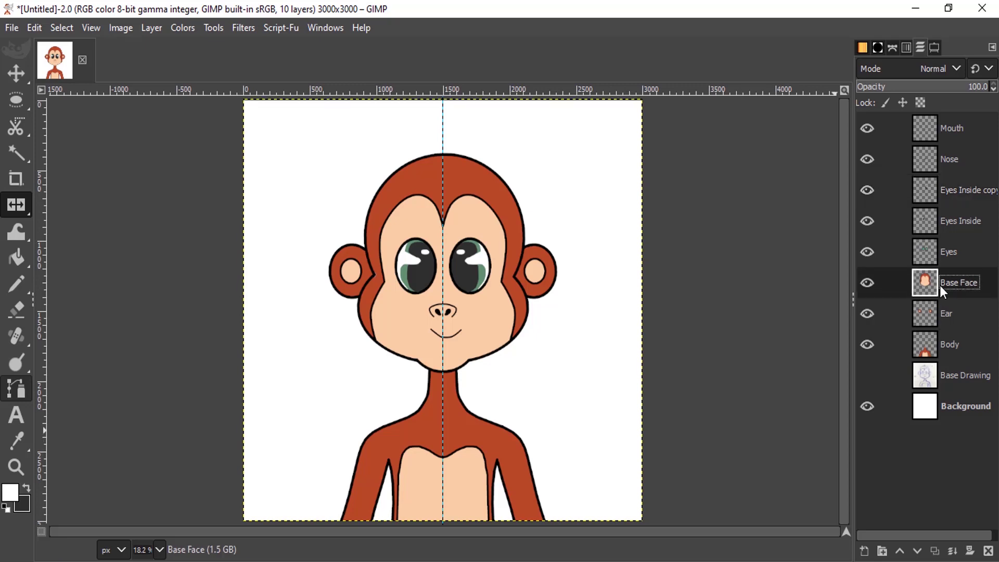
click(865, 551)
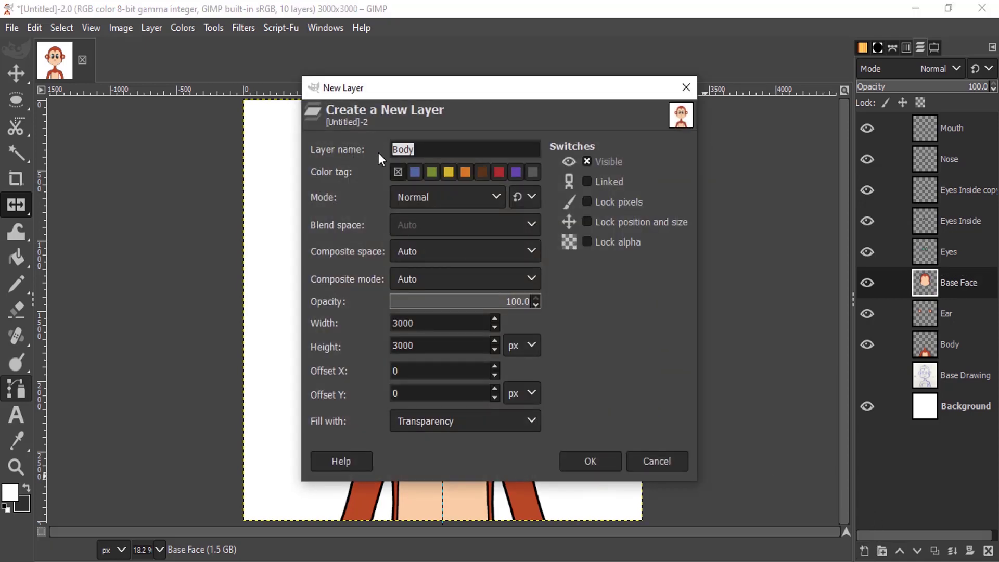
text(Base Face Shadows)
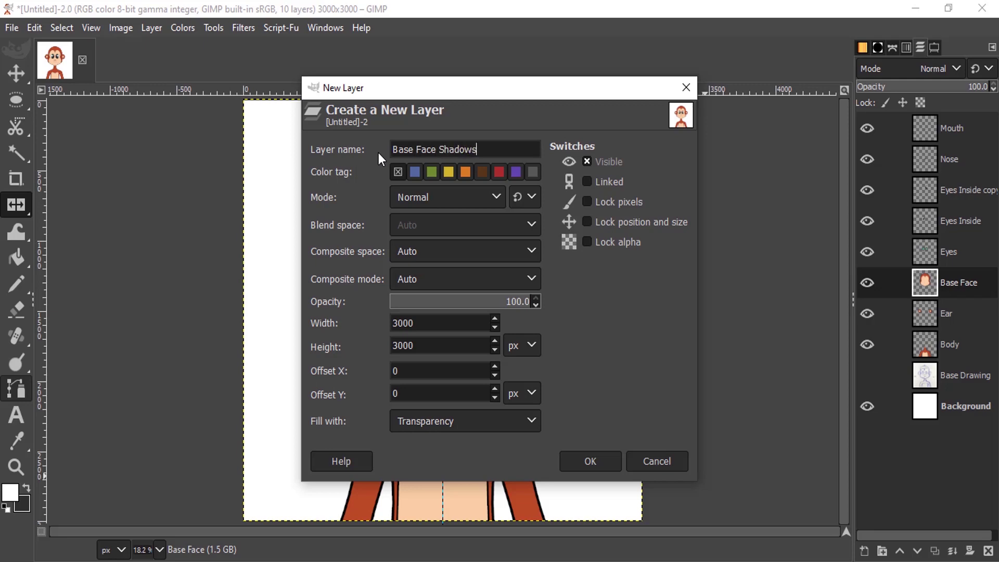
key(Return)
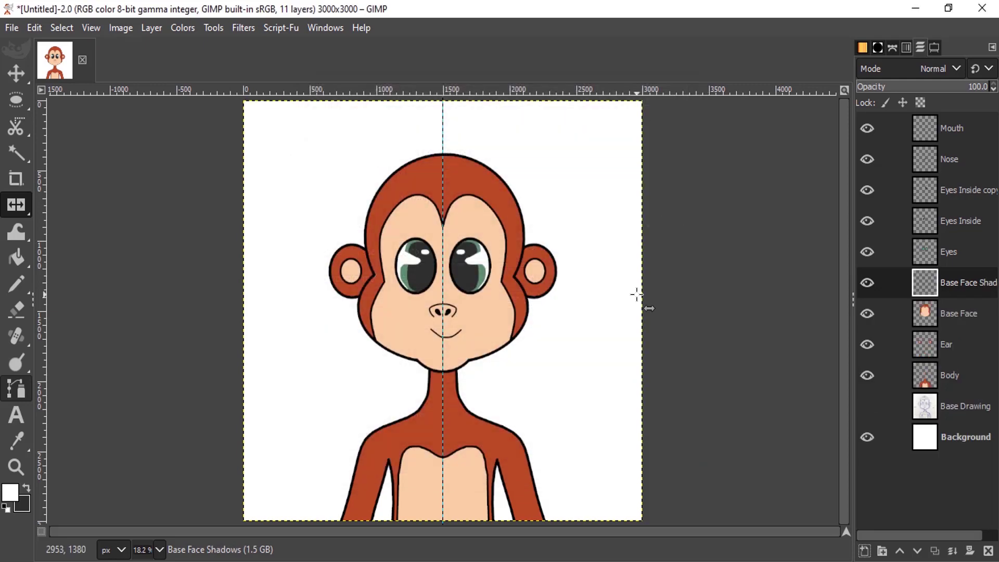
Reset the colours to black and white and pencil a curved black shadow line from cheek to cheek below the mouth
click(6, 508)
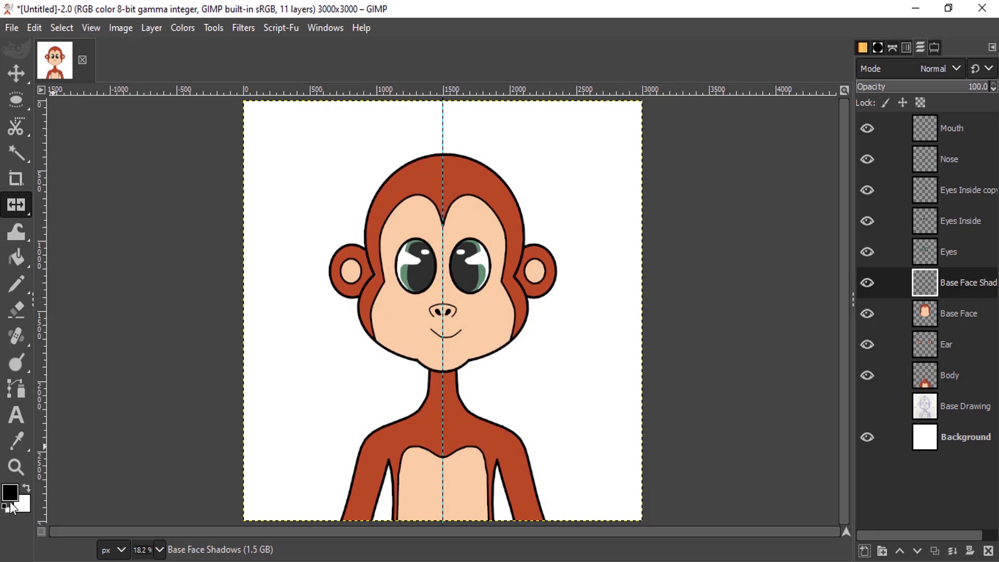
click(16, 285)
scroll(397, 334, up, 2)
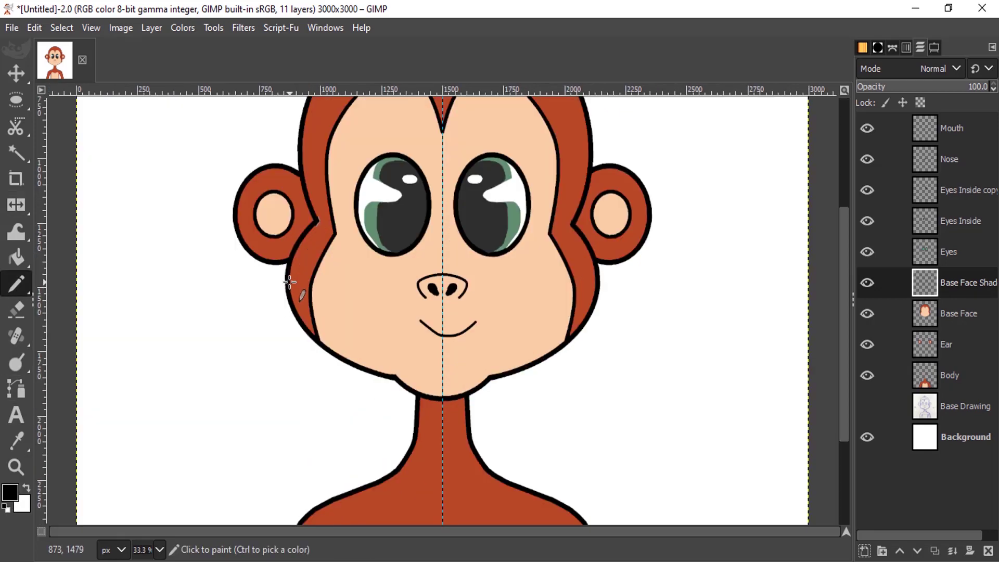
mouse_move(290, 286)
mouse_down()
mouse_move(379, 344)
mouse_move(486, 349)
mouse_move(587, 305)
mouse_move(600, 289)
mouse_up()
Set the Base Face Shadows layer mode to Soft light and paint the shadow over the lower cheeks and chin
click(956, 68)
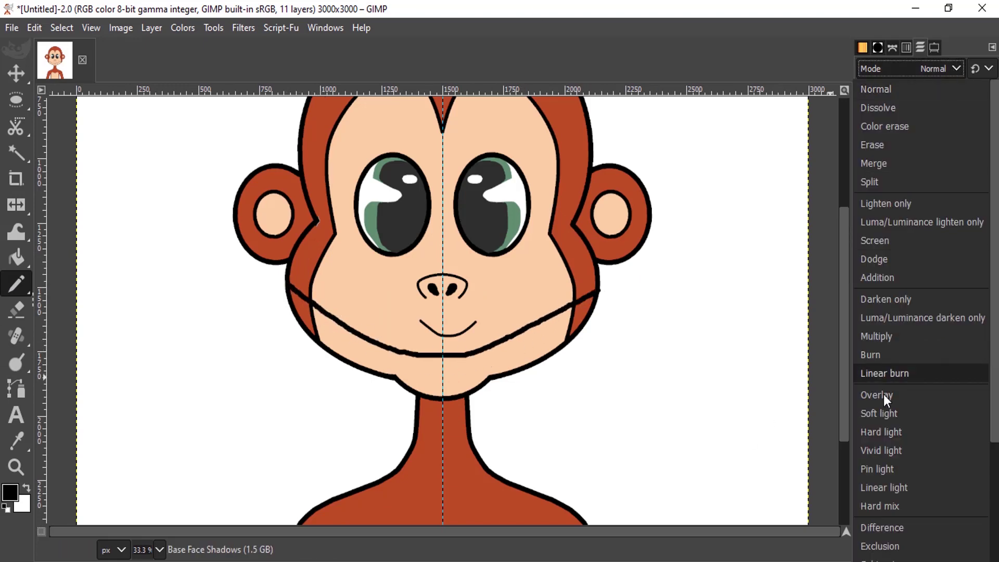
click(883, 414)
mouse_move(314, 329)
mouse_down()
mouse_move(302, 304)
mouse_move(323, 330)
mouse_move(423, 380)
mouse_move(557, 334)
mouse_move(582, 315)
mouse_up()
key(minus)
key(minus)
key(minus)
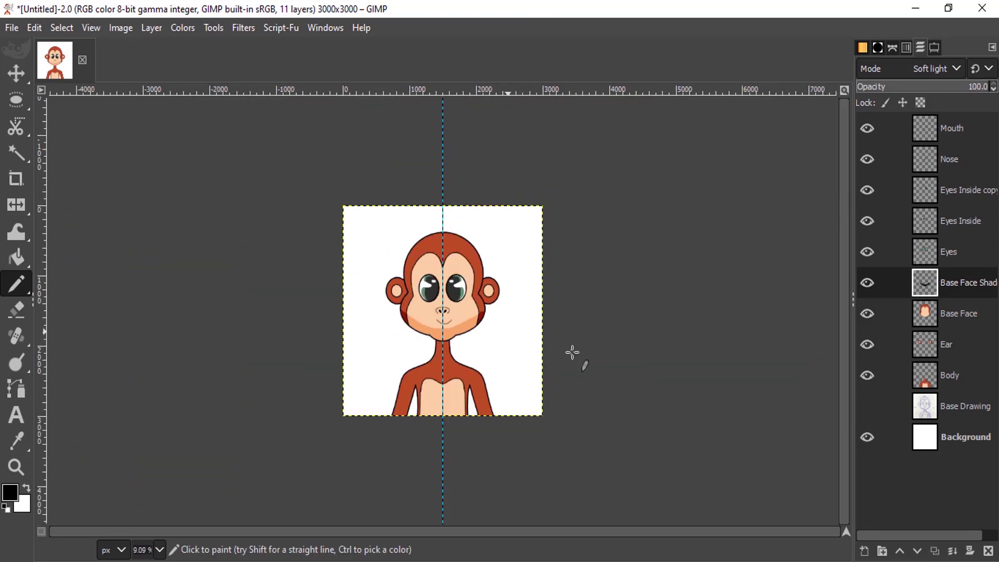
Merge the Base Face Shadows layer down into Base Face
key(plus)
key(plus)
right_click(953, 283)
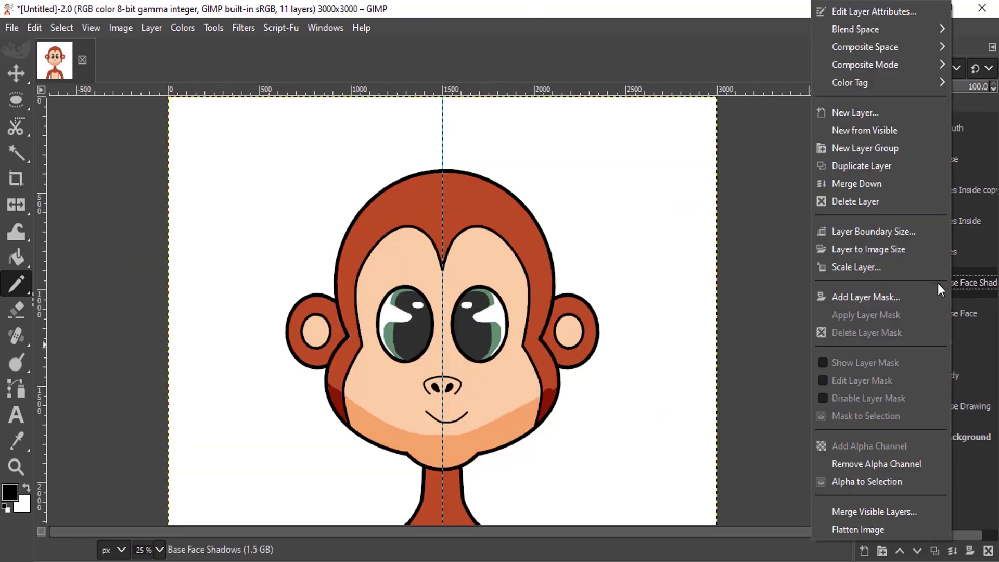
click(867, 183)
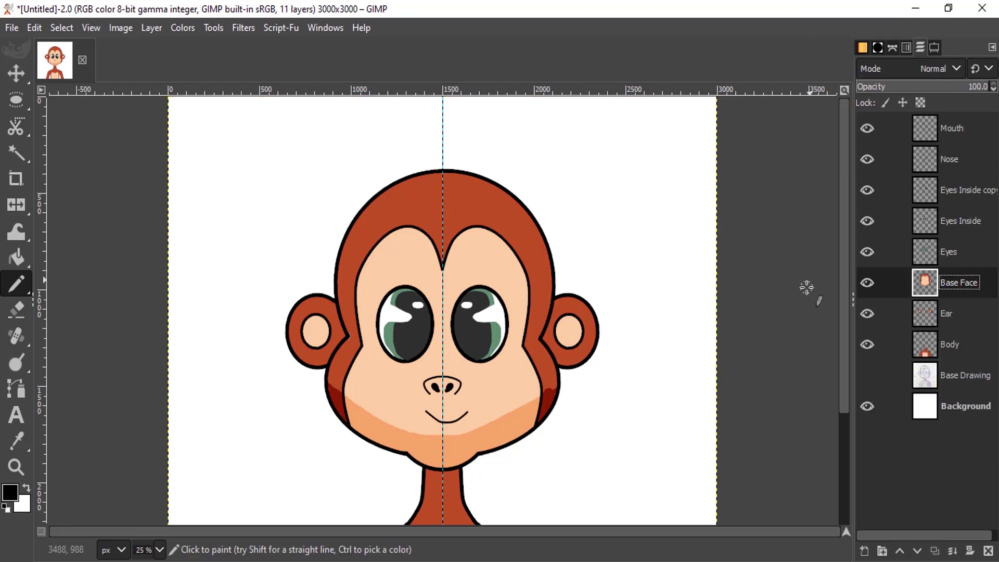
Add a transparent 3000 × 3000 px layer named Base Face highlights above the Base Face layer
click(865, 549)
drag(480, 142, 440, 150)
text(highl)
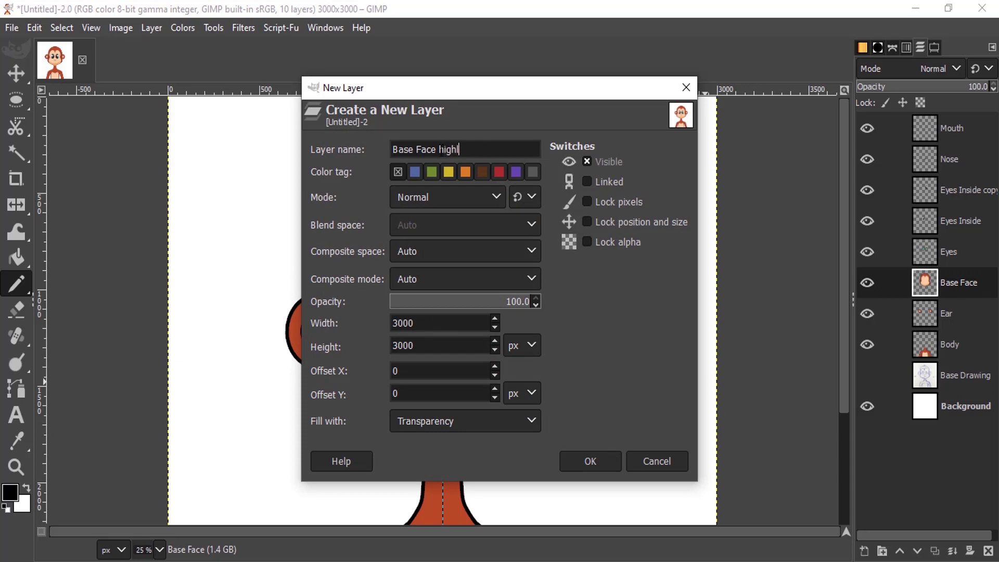
text(ights)
key(Return)
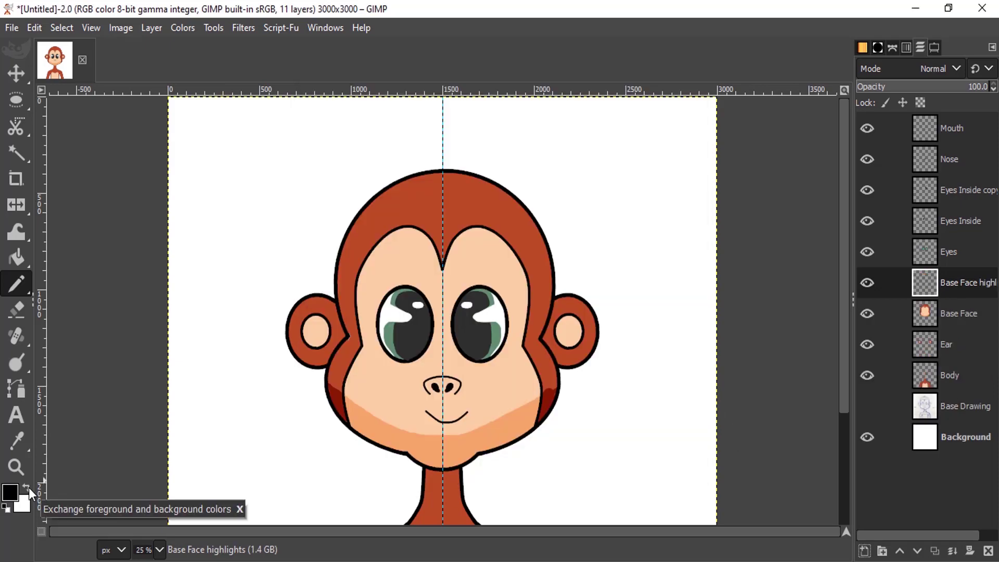
Make white the foreground colour and pencil a short highlight stroke on the brown head edge beside the left ear
click(30, 488)
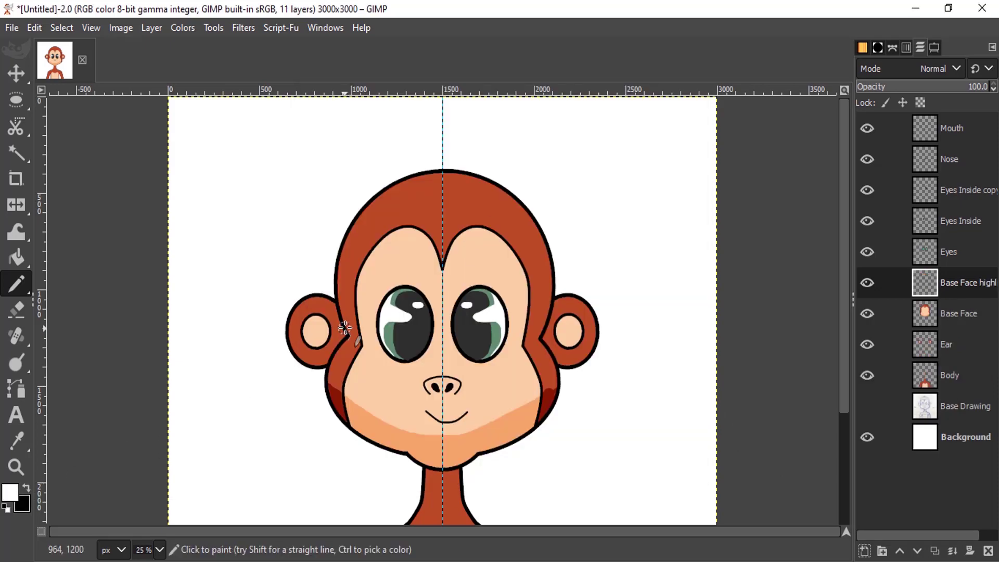
key(plus)
drag(315, 341, 310, 281)
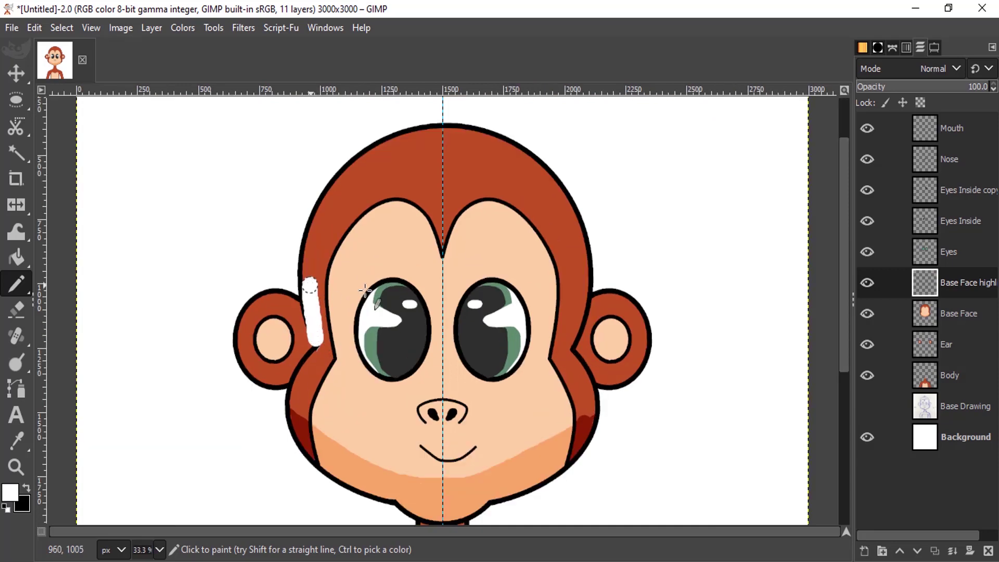
Set the Base Face highlights layer mode to Soft light and paint the highlight along the head's edge from the left ear over the top
click(930, 72)
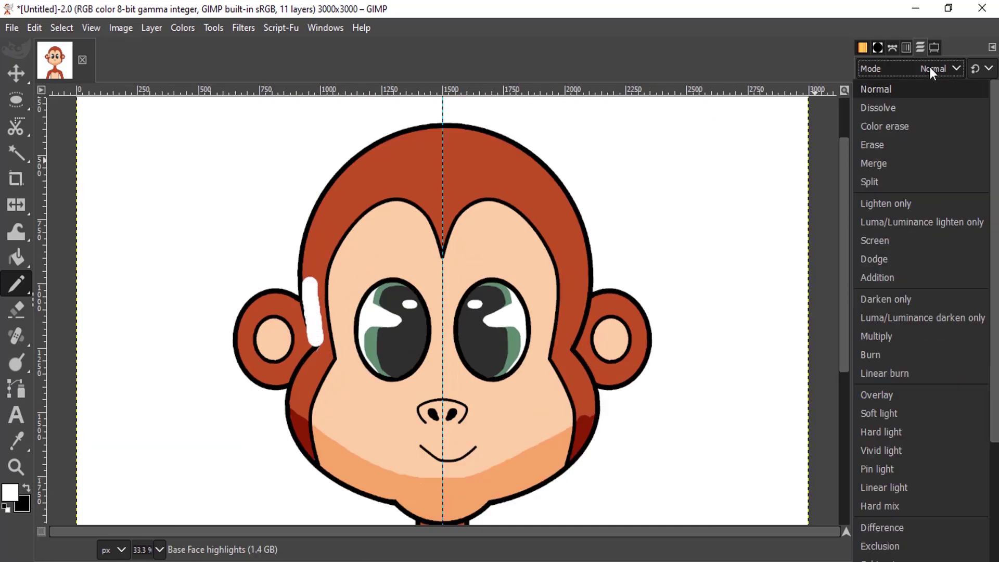
click(896, 413)
mouse_move(312, 335)
mouse_down()
mouse_move(316, 268)
mouse_move(350, 163)
mouse_move(443, 136)
mouse_up()
key(minus)
key(minus)
key(minus)
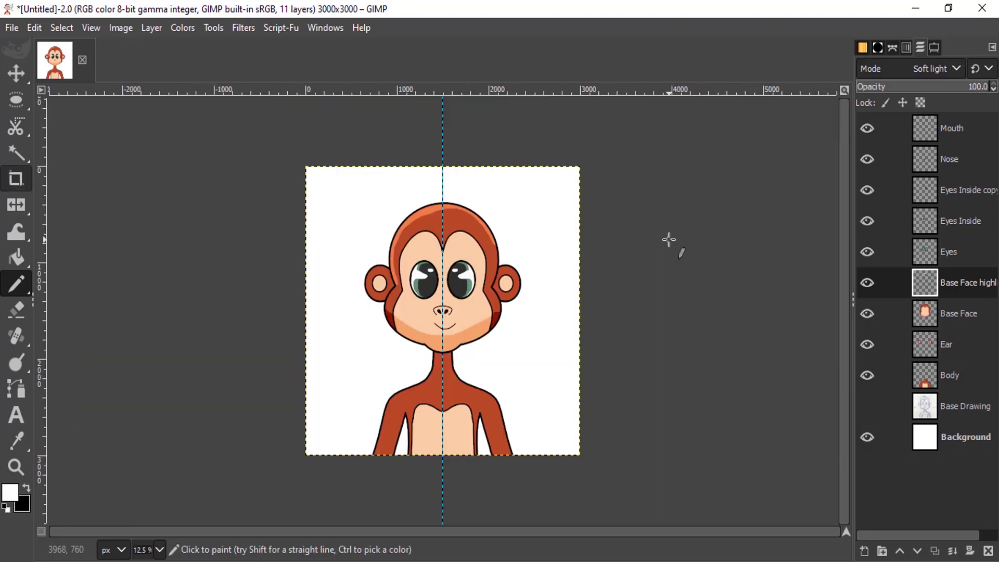